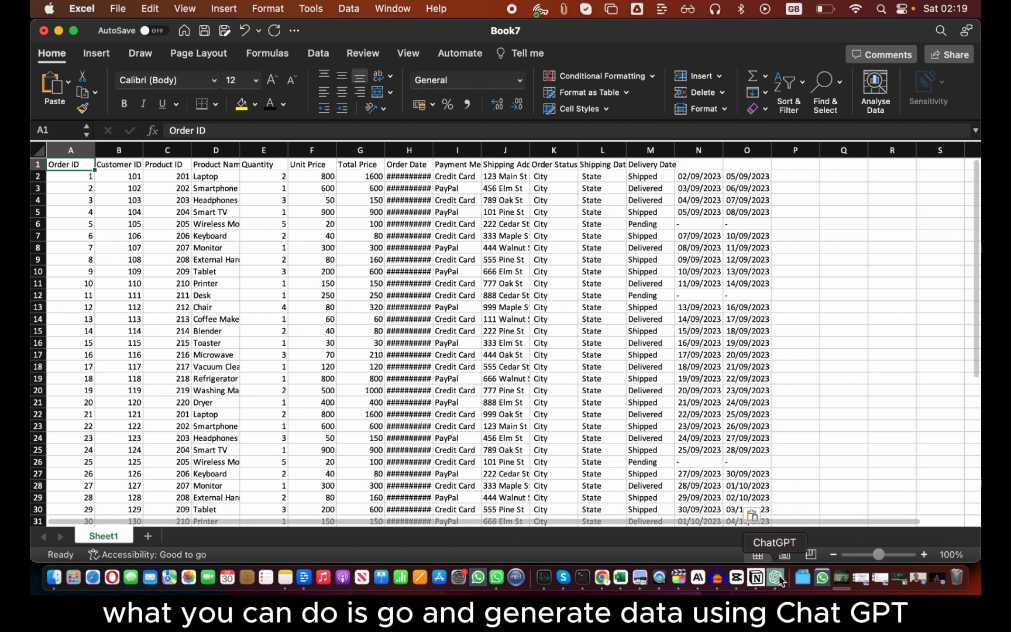
# Switch to ChatGPT and review the opening prompt and reply about the columns of an ecommerce sales table
pyautogui.click(776, 578)
pyautogui.scroll(3, 492, 145)
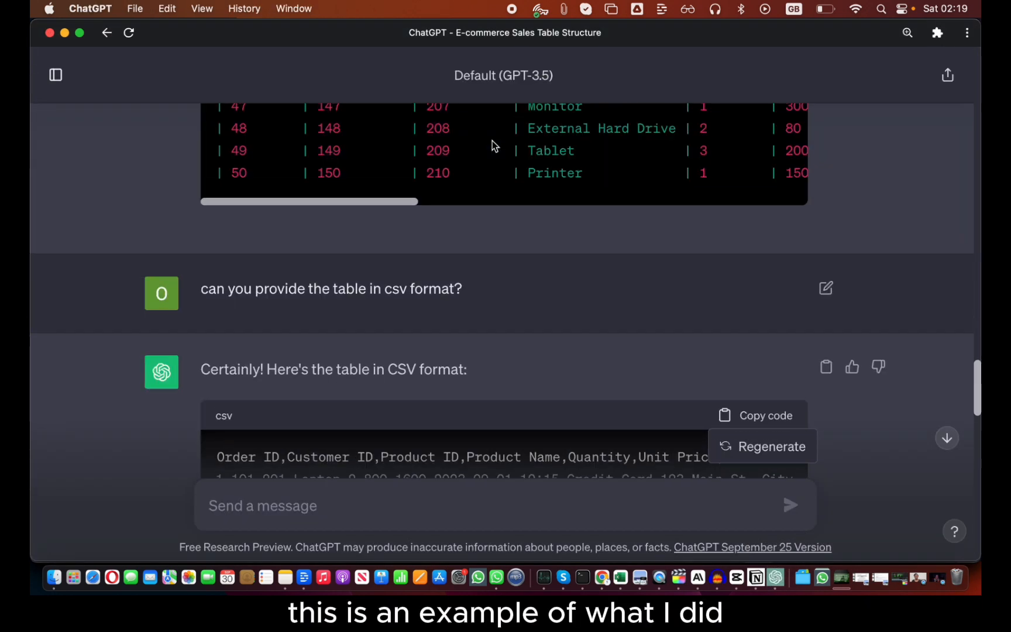
pyautogui.scroll(10, 491, 142)
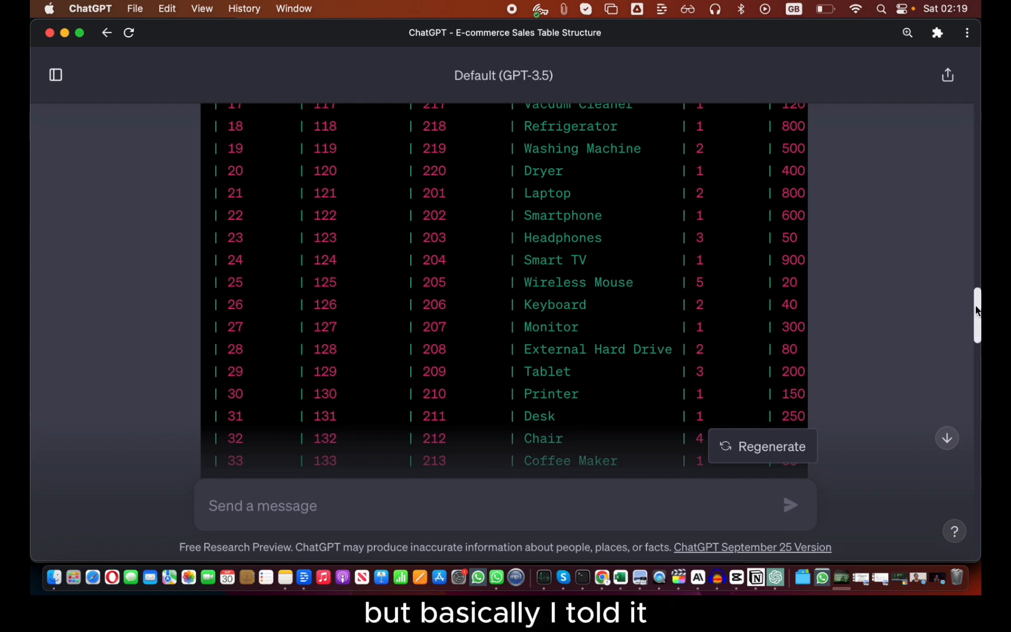
pyautogui.moveTo(976, 310); pyautogui.dragTo(976, 45)
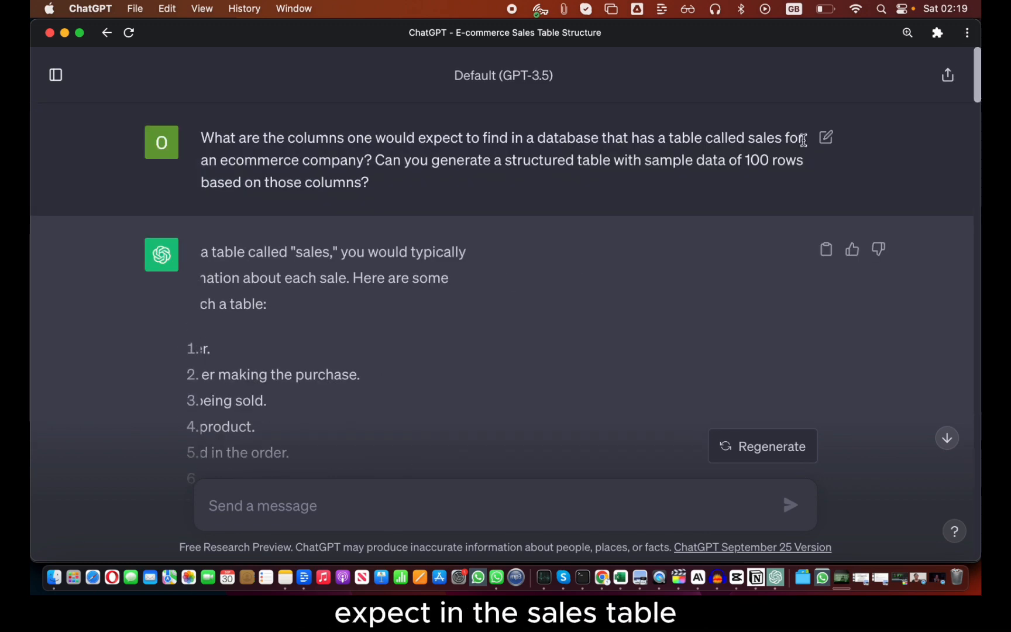
pyautogui.moveTo(977, 85); pyautogui.dragTo(977, 135)
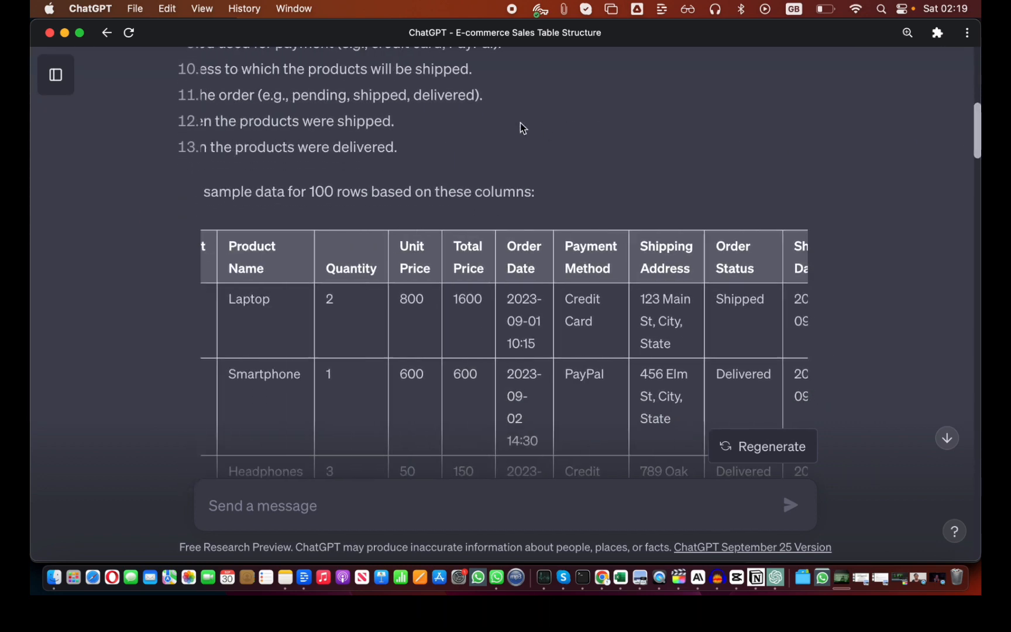
pyautogui.hscroll(-3, 521, 123)
pyautogui.scroll(8, 363, 234)
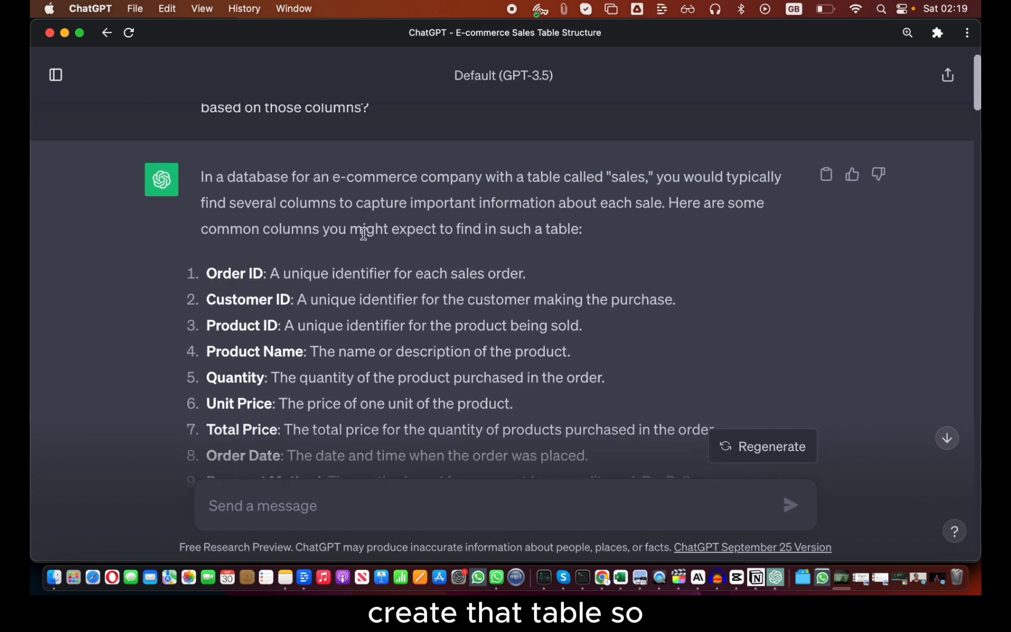
pyautogui.scroll(2, 363, 234)
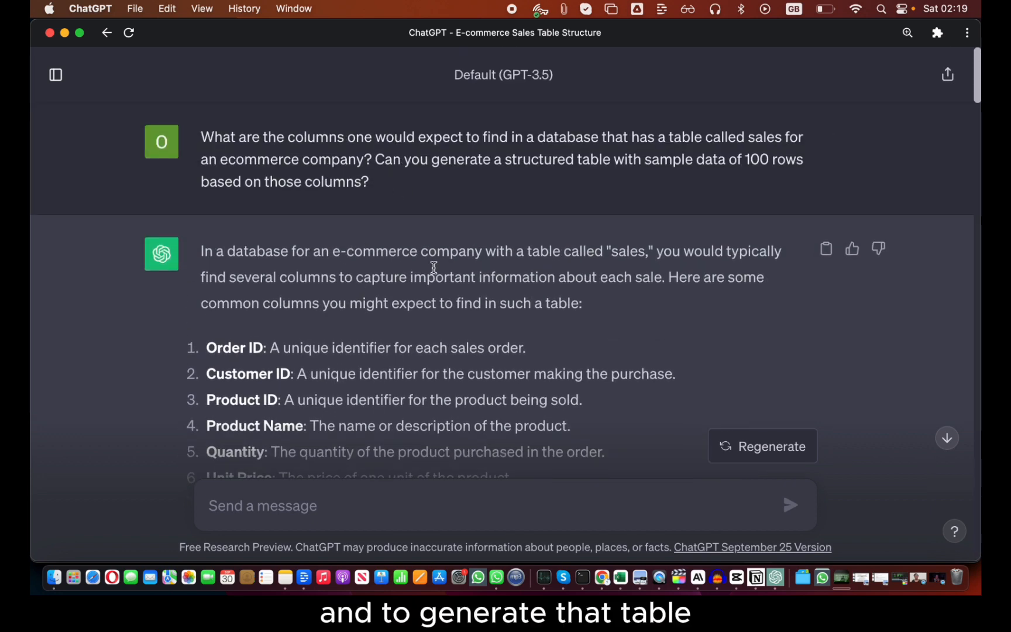
# Review the follow-up requests for a full 50-row table and for the same table in CSV format
pyautogui.scroll(-20, 434, 269)
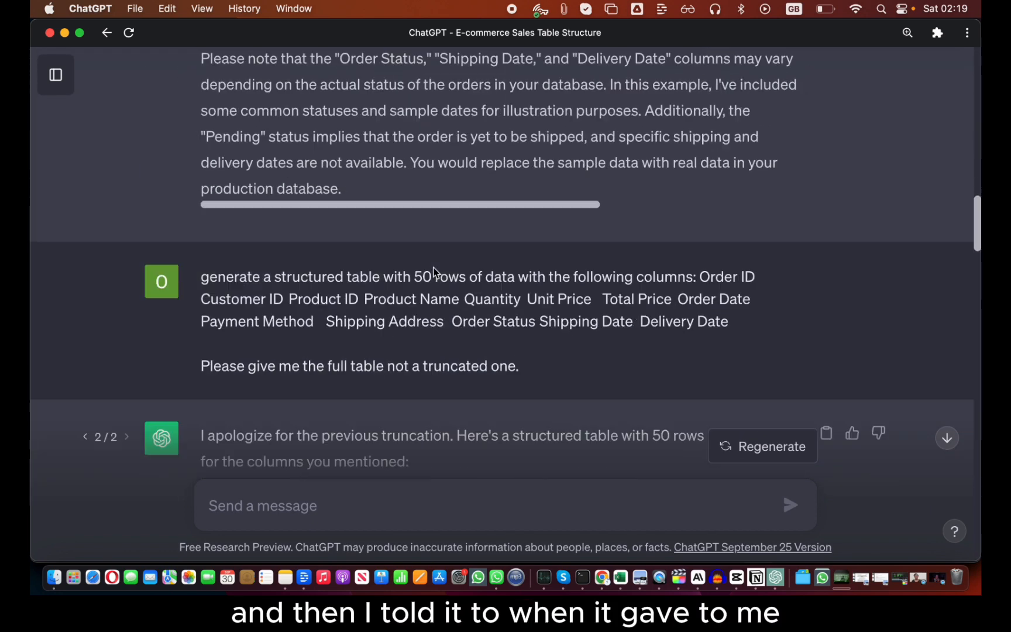
pyautogui.scroll(-4, 434, 271)
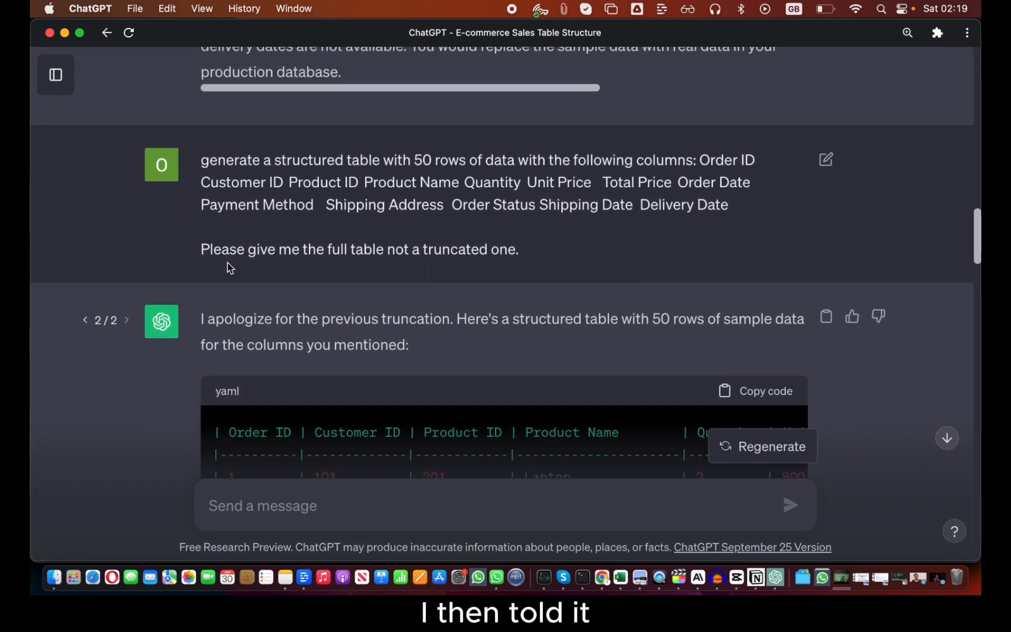
pyautogui.tripleClick(262, 249)
pyautogui.scroll(-7, 334, 242)
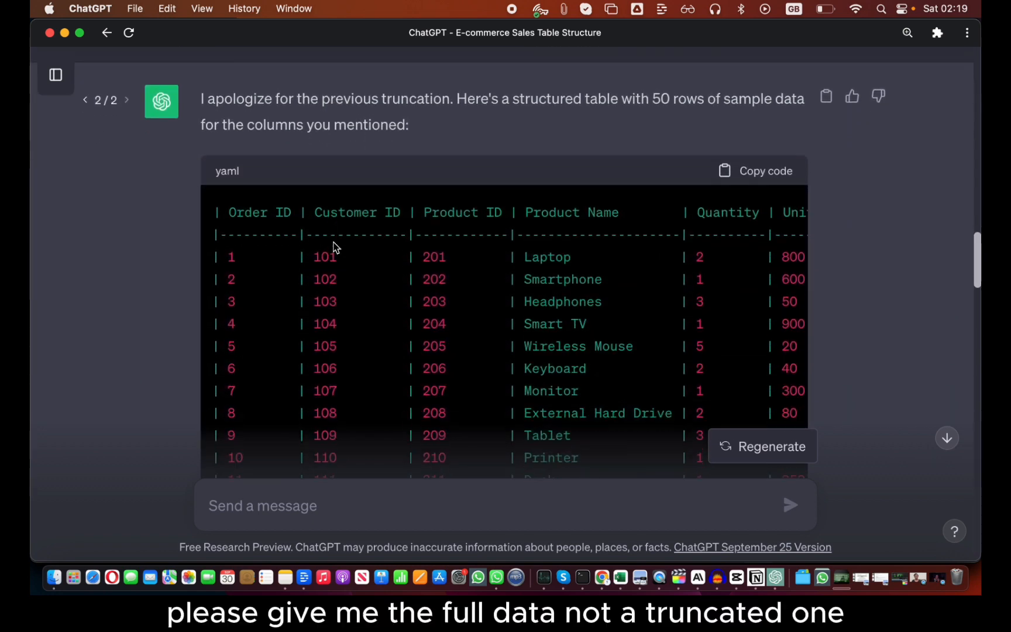
pyautogui.scroll(-15, 888, 155)
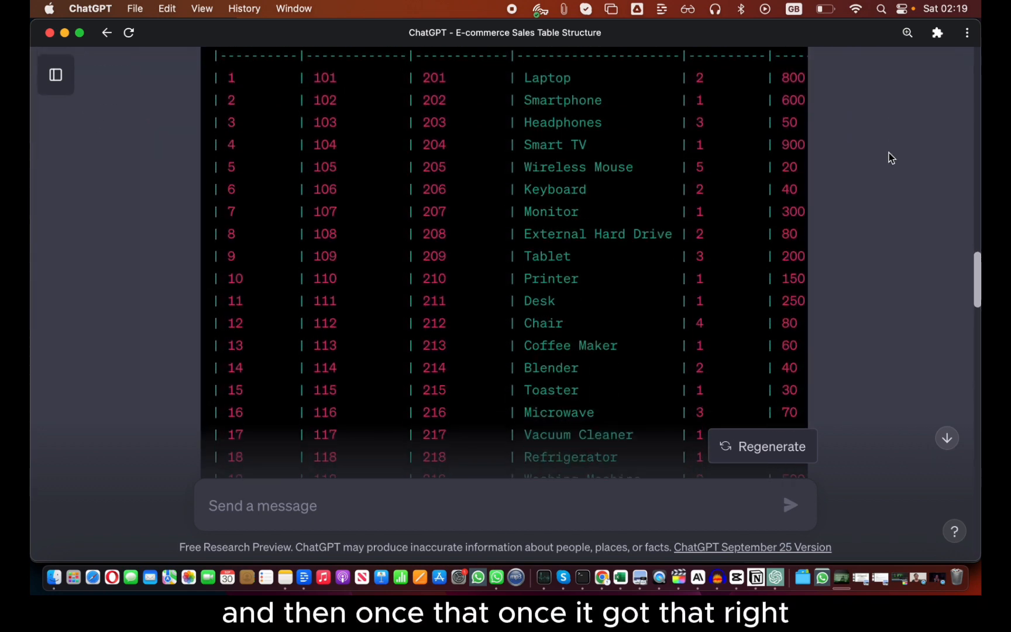
pyautogui.scroll(-15, 889, 153)
pyautogui.scroll(5, 888, 153)
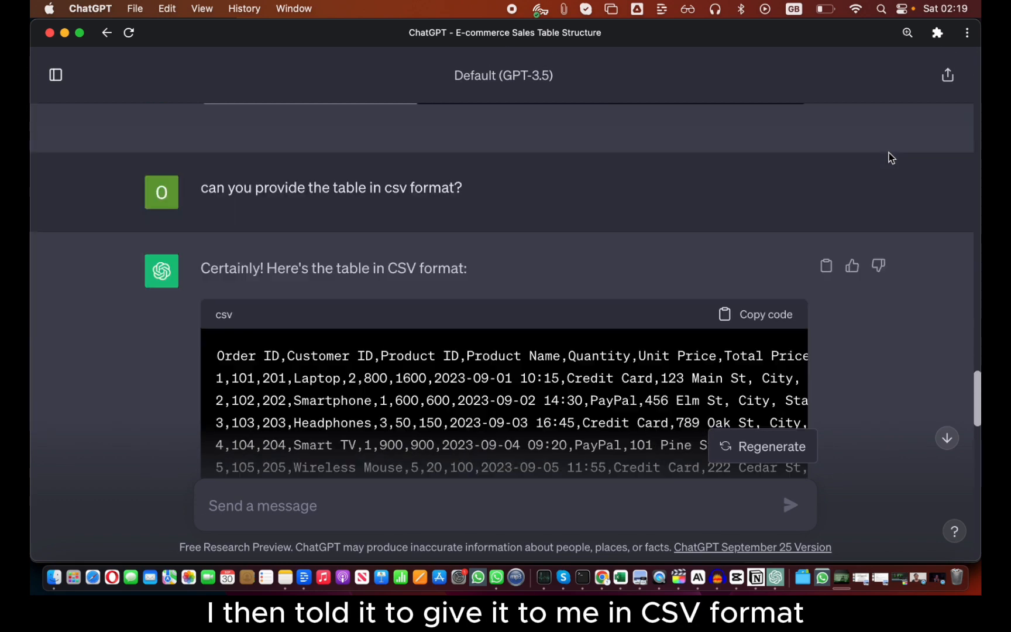
pyautogui.tripleClick(381, 278)
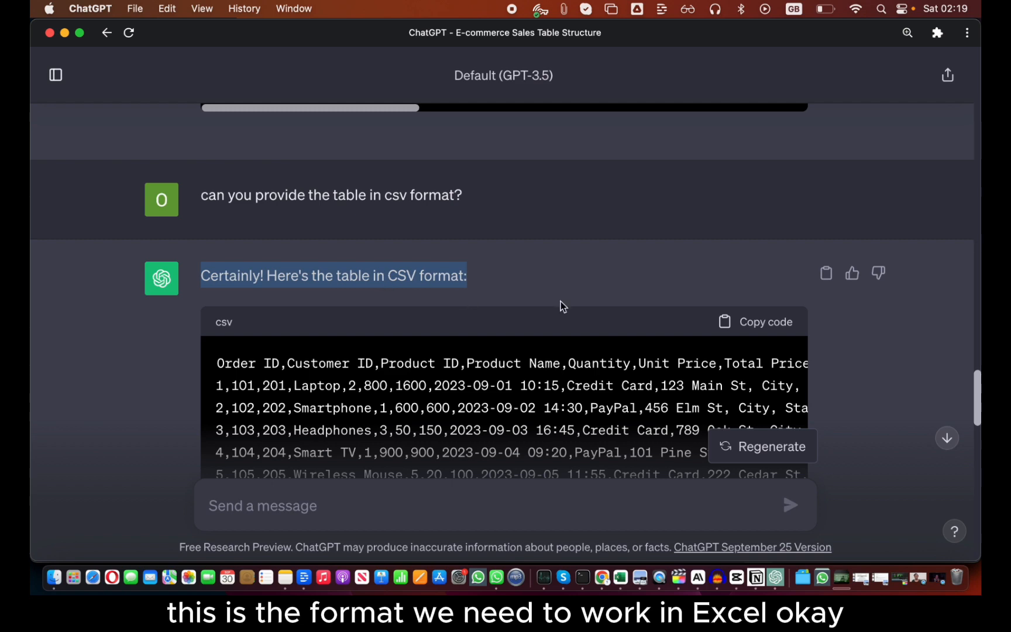
# Copy the CSV code of the sales table and paste it into the Excel sheet starting at cell A1
pyautogui.click(754, 323)
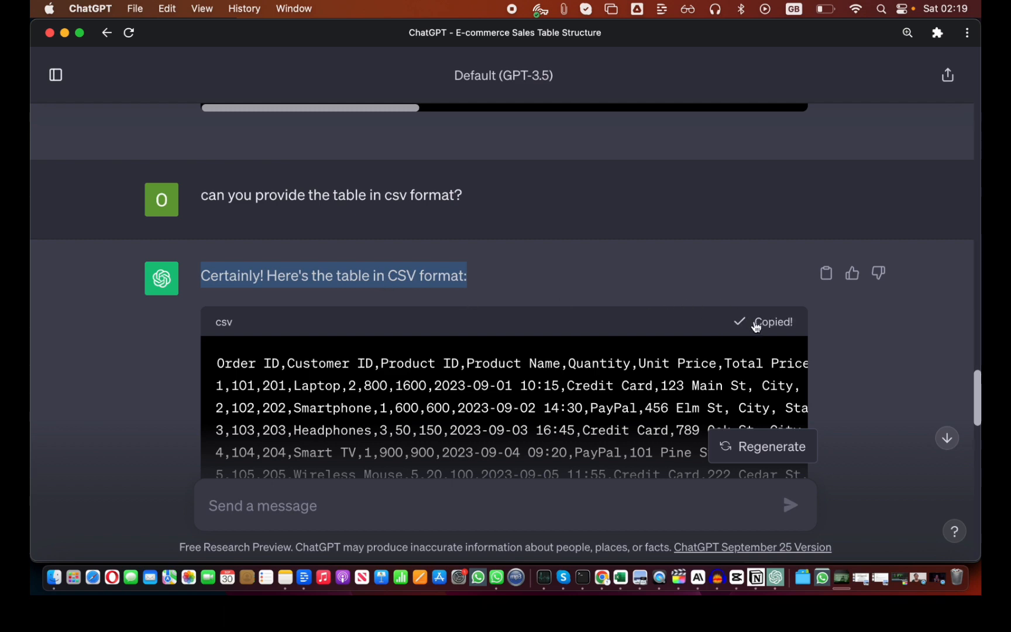
pyautogui.press('super+Tab')
pyautogui.press('super+z')
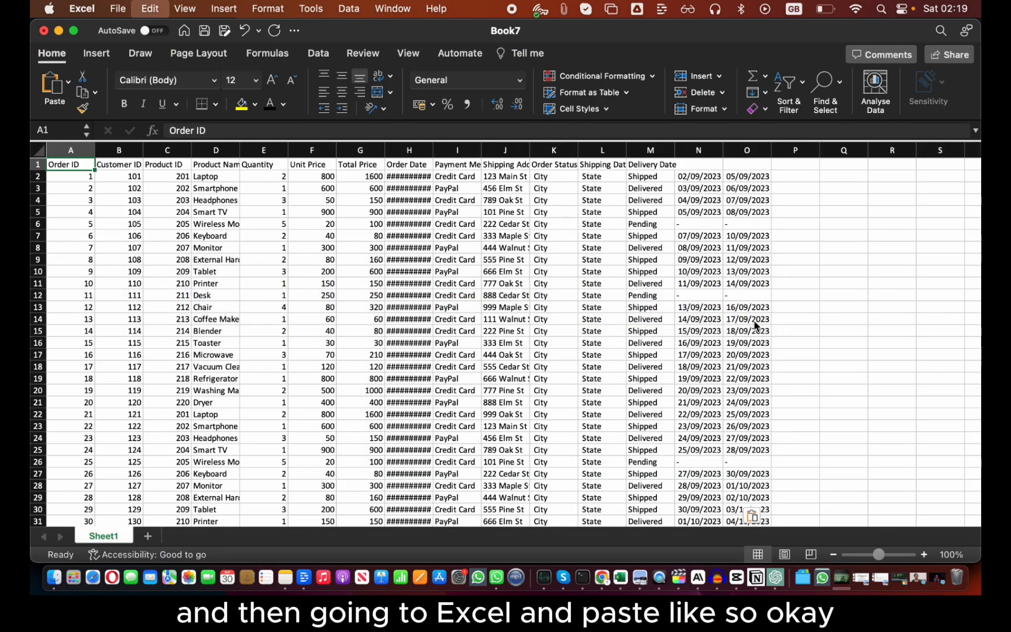
pyautogui.press('super+v')
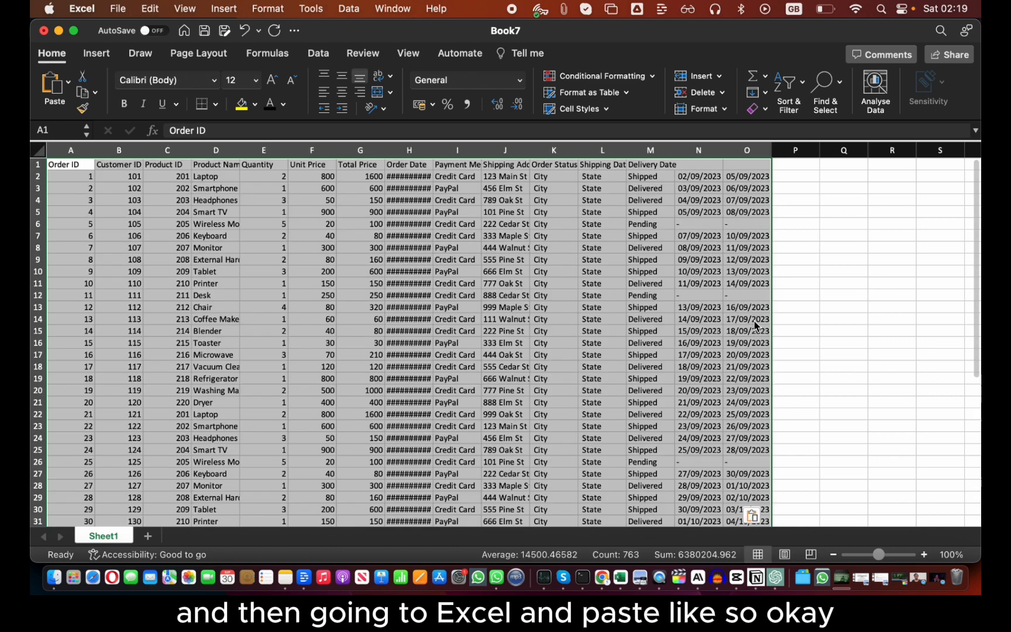
# Widen the Order Date column so its full dates and times fit
pyautogui.click(300, 270)
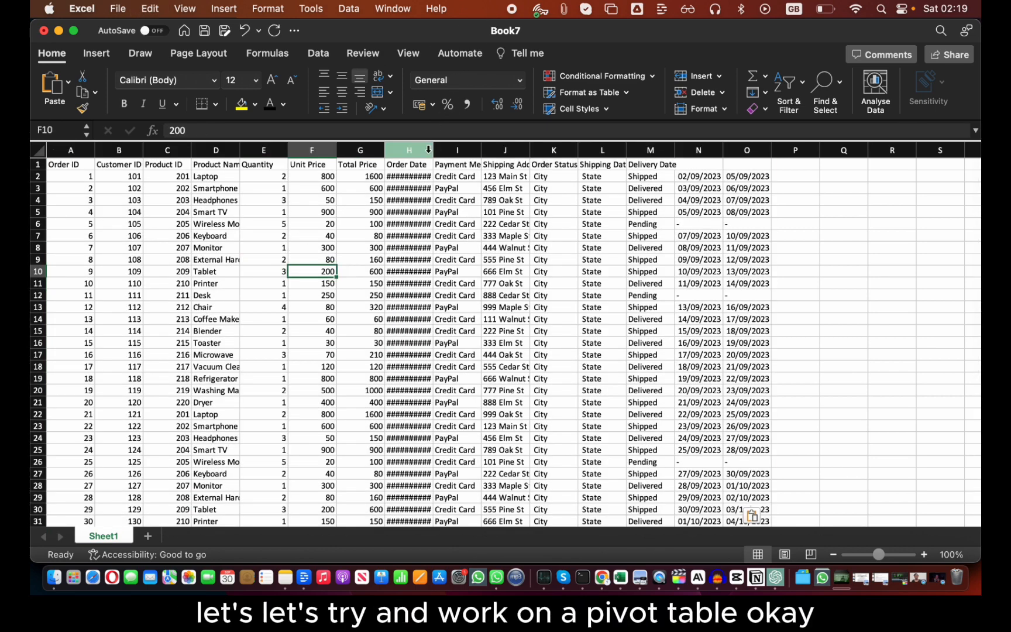
pyautogui.moveTo(433, 151); pyautogui.dragTo(455, 150)
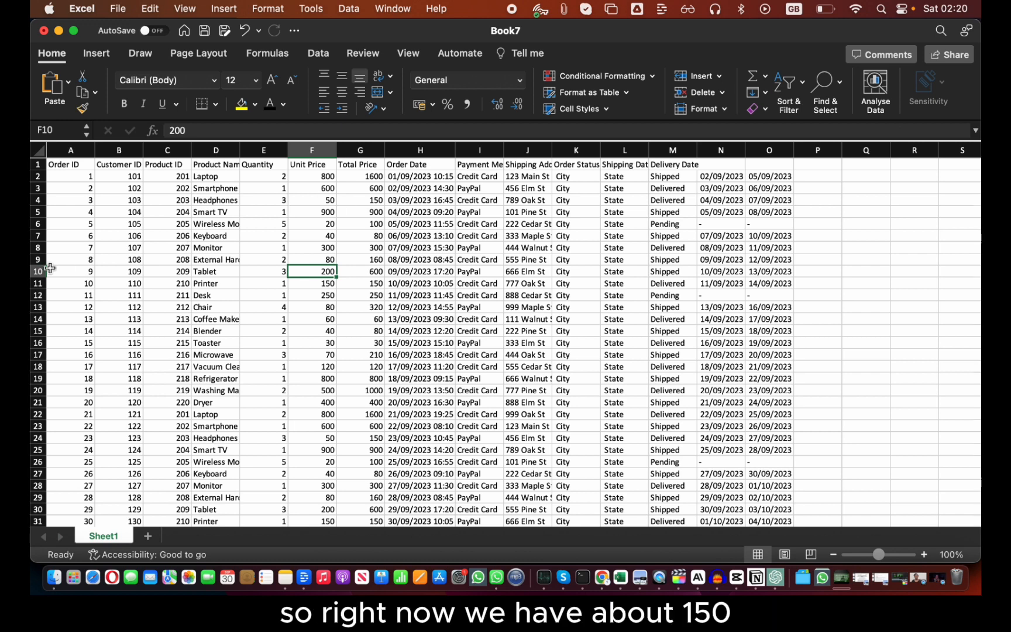
# Check how far the data rows extend and compare the date columns N and O with the header row
pyautogui.click(72, 268)
pyautogui.press('super+Down')
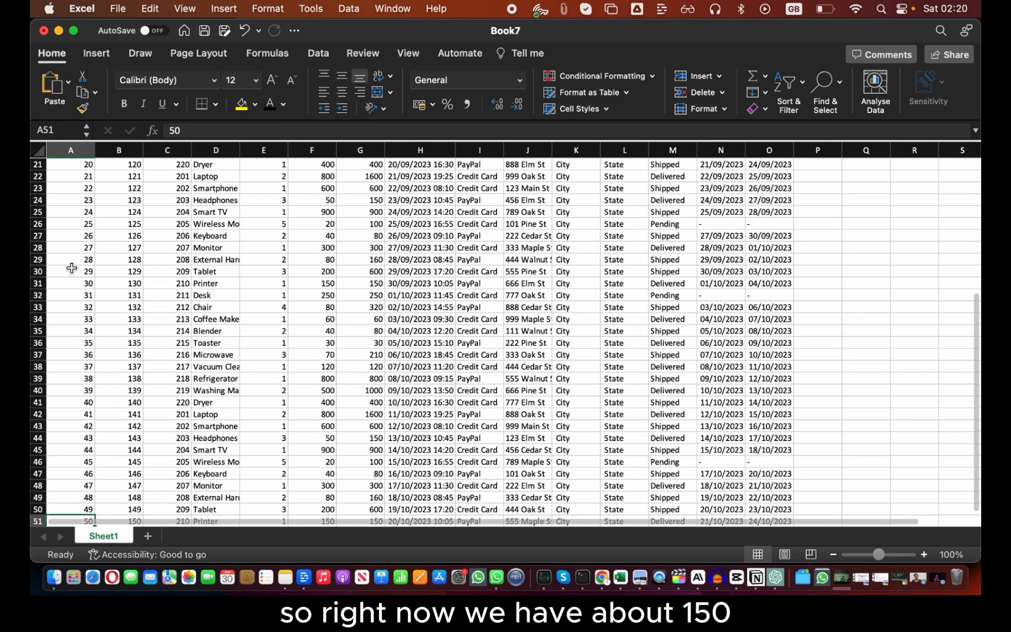
pyautogui.press('Down')
pyautogui.press('Up')
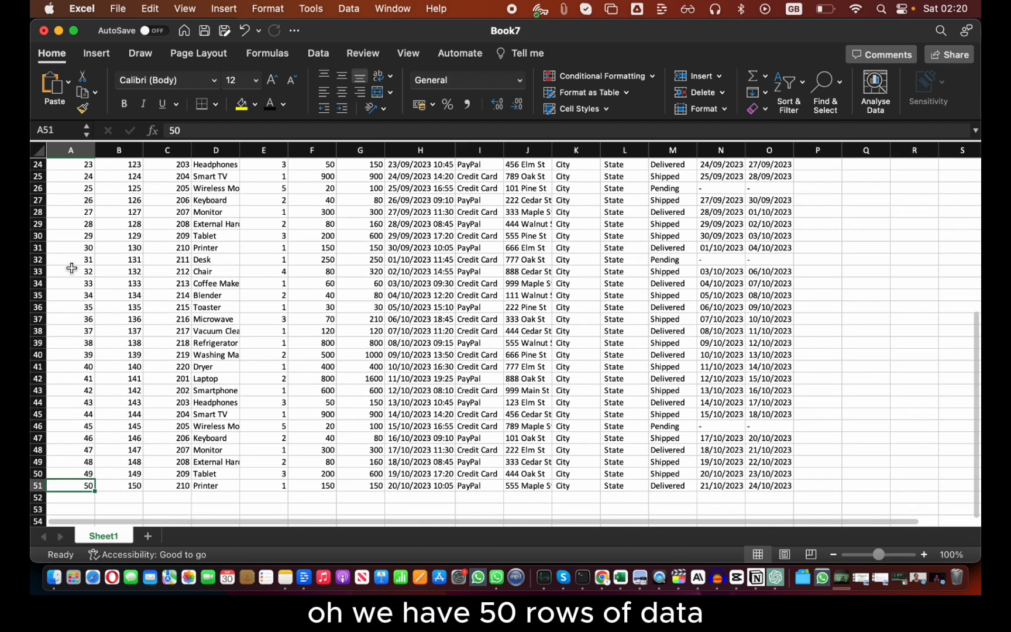
pyautogui.press('super+Up')
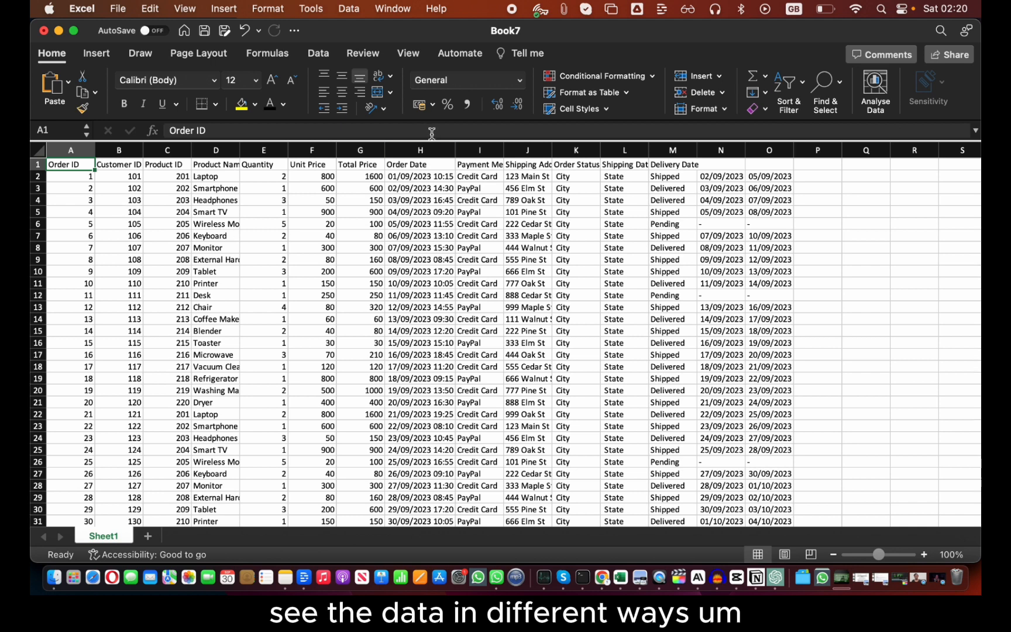
pyautogui.click(420, 151)
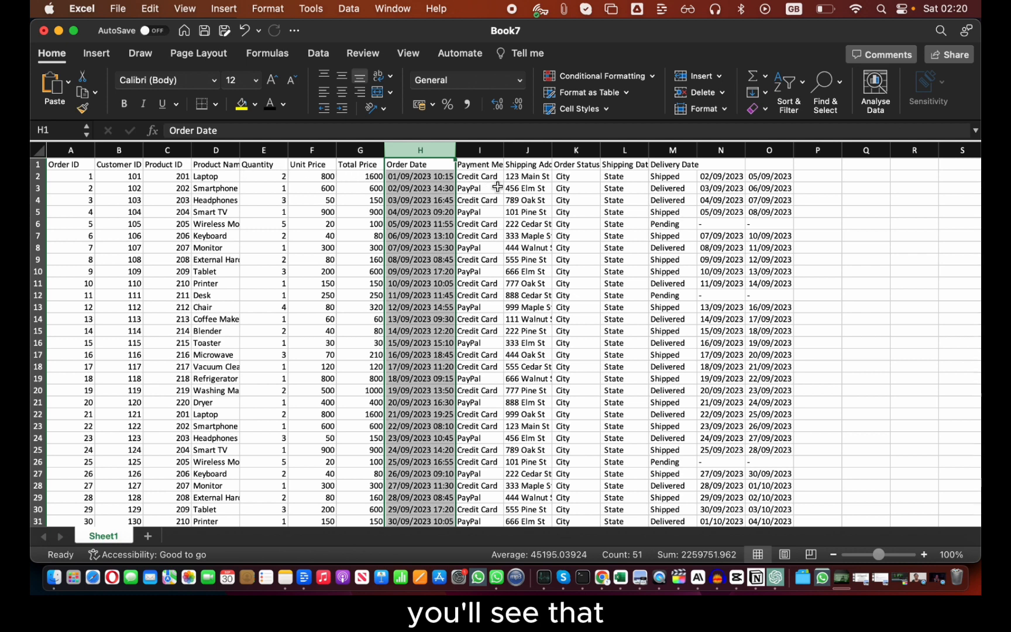
pyautogui.click(707, 177)
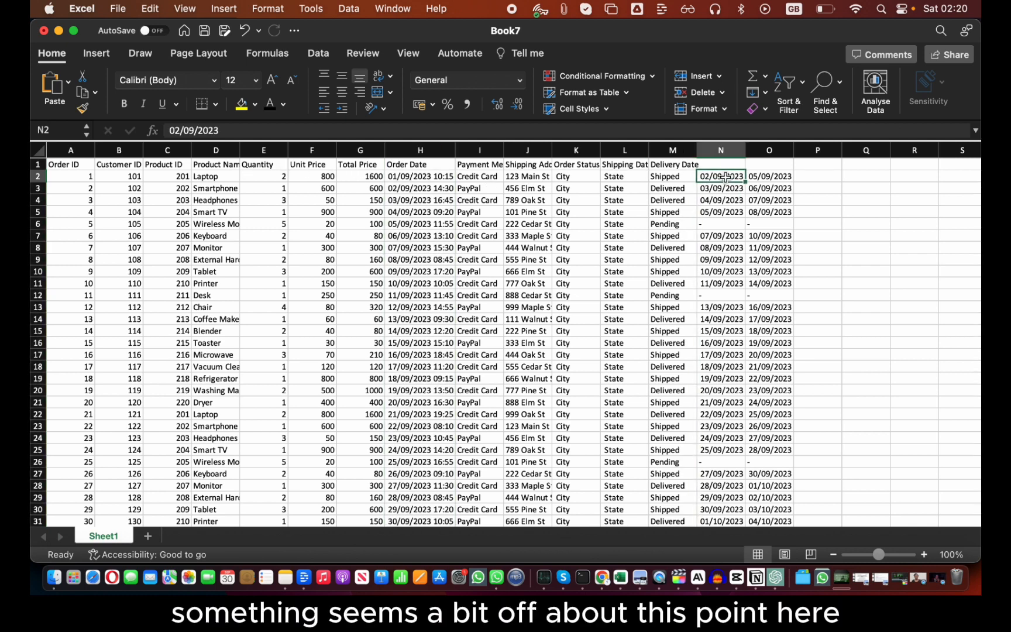
pyautogui.click(726, 155)
pyautogui.click(767, 155)
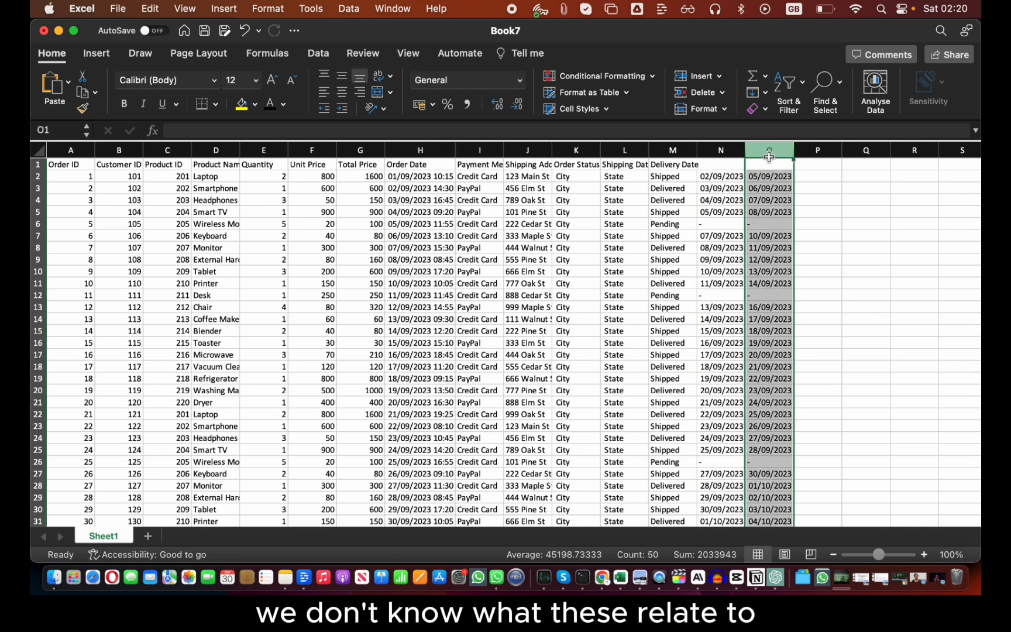
pyautogui.click(726, 163)
pyautogui.click(670, 166)
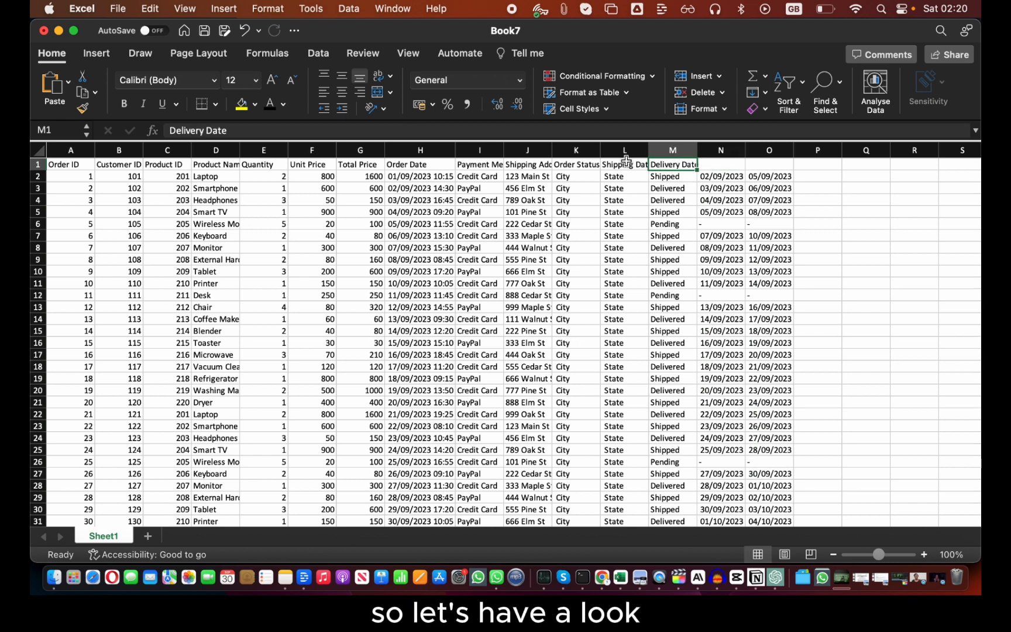
# Move the Shipping Date and Delivery Date headers to N1:O1 and the Order Status header to M1
pyautogui.click(626, 163)
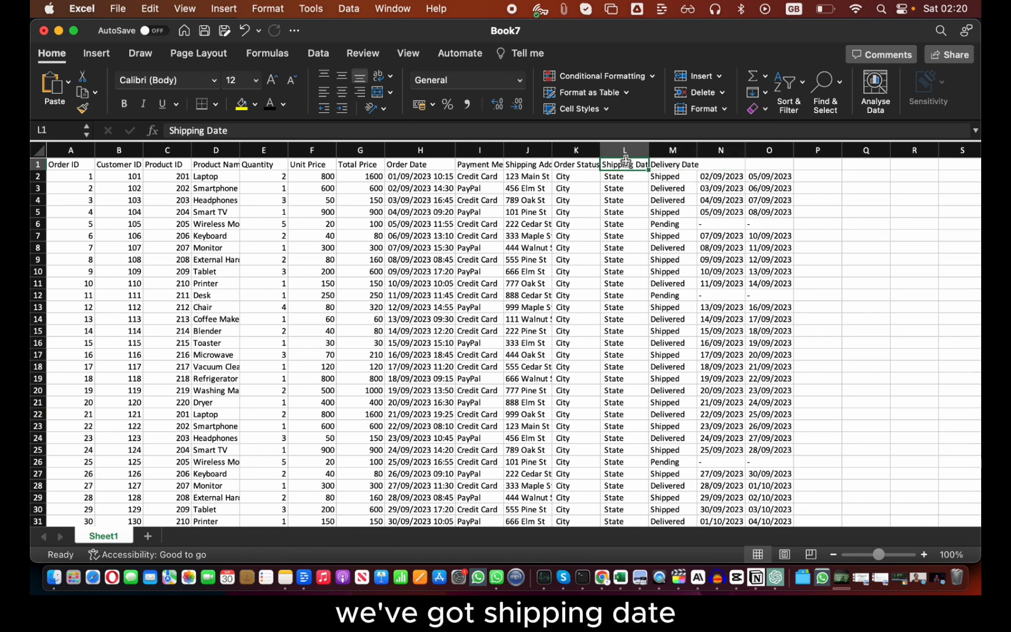
pyautogui.keyDown('shift'); pyautogui.click(674, 167); pyautogui.keyUp('shift')
pyautogui.moveTo(673, 168); pyautogui.dragTo(769, 167)
pyautogui.click(577, 163)
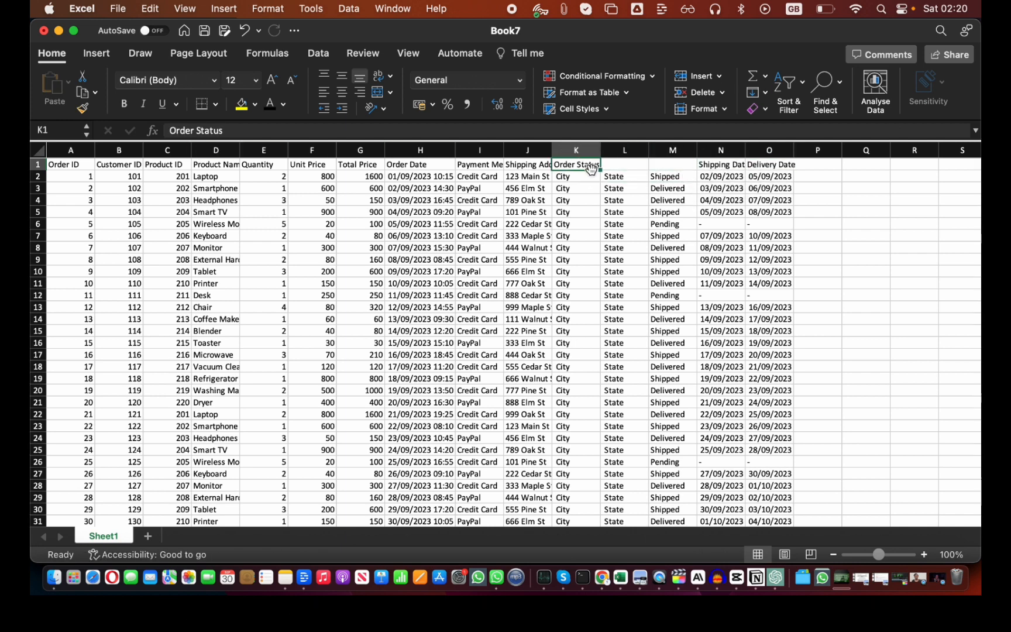
pyautogui.moveTo(617, 169); pyautogui.dragTo(674, 166)
# Check the City and State entries in columns K and L, and fit the Shipping Address column to its contents
pyautogui.click(530, 168)
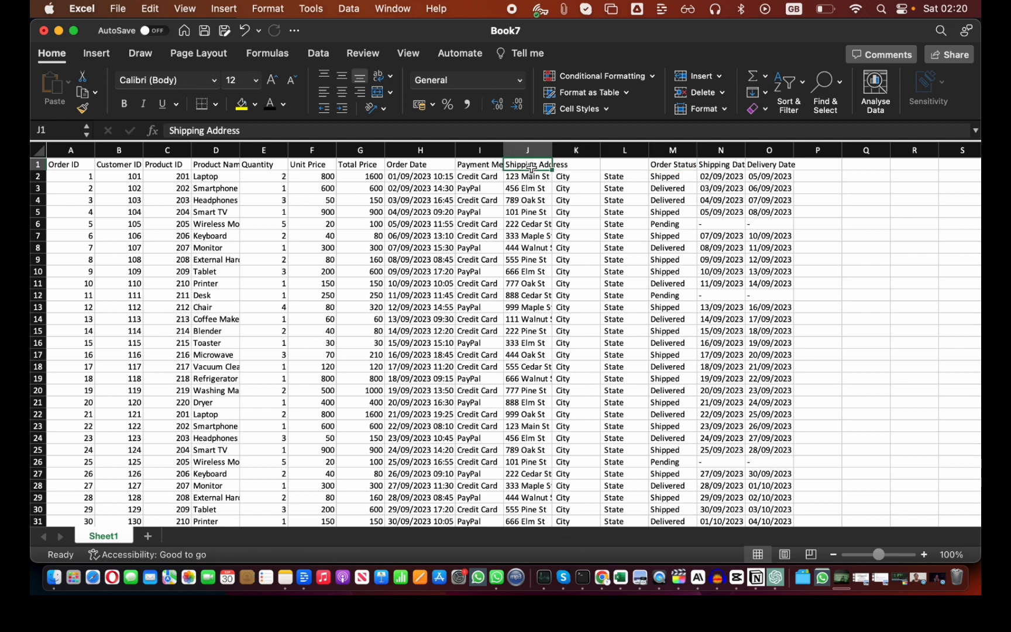
pyautogui.click(604, 182)
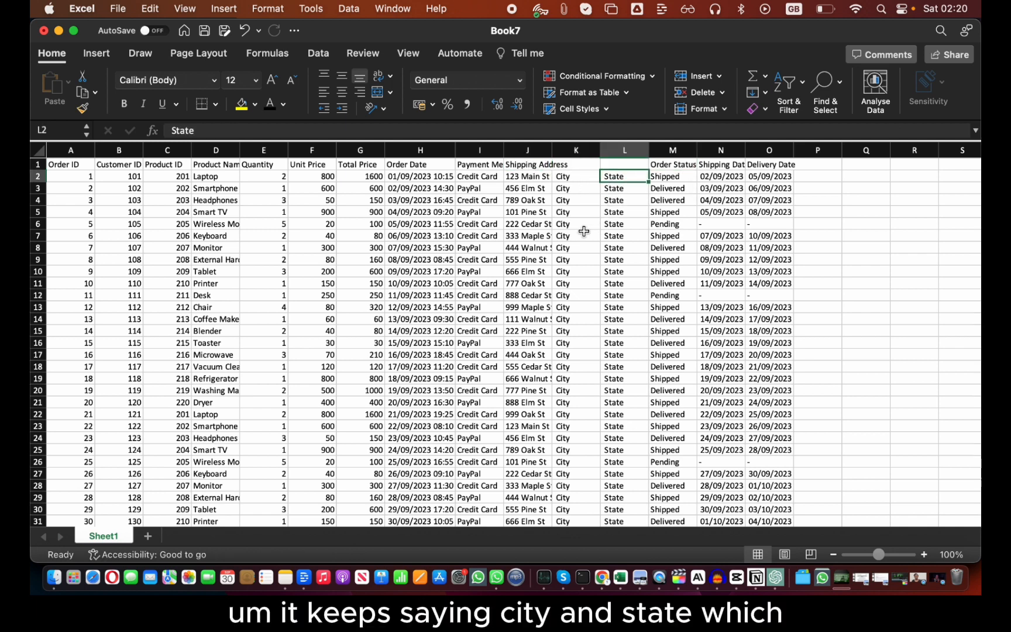
pyautogui.scroll(-5, 584, 231)
pyautogui.scroll(5, 584, 232)
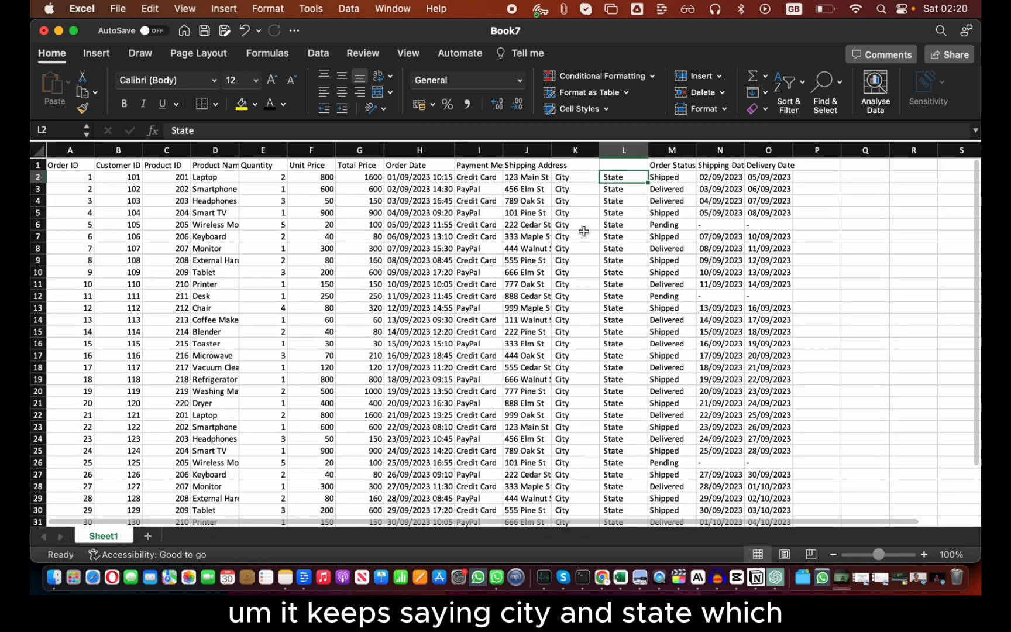
pyautogui.scroll(-1, 568, 199)
pyautogui.click(584, 220)
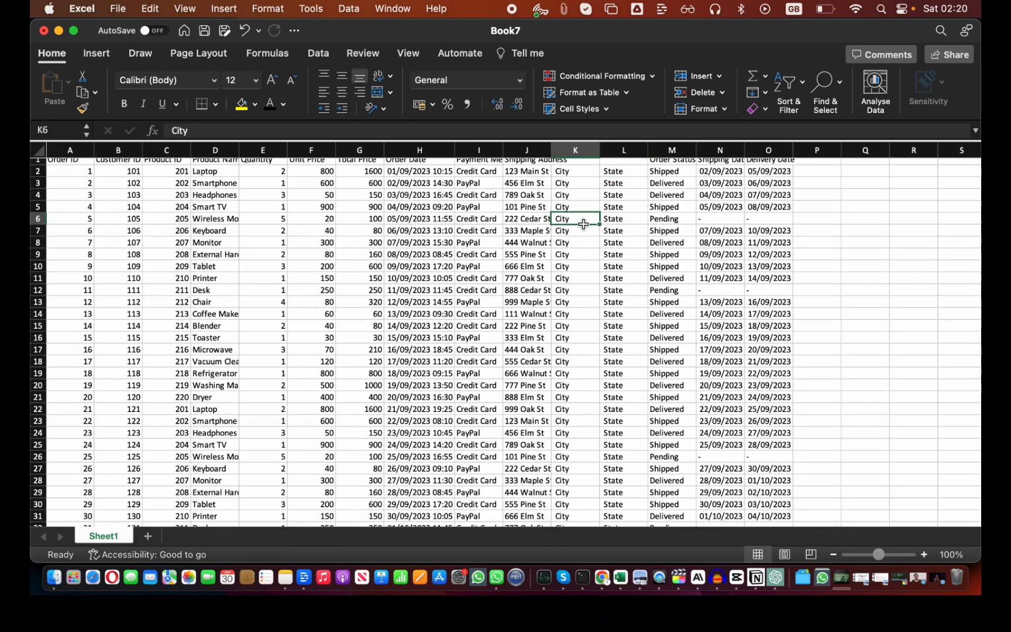
pyautogui.scroll(-12, 584, 223)
pyautogui.scroll(12, 583, 224)
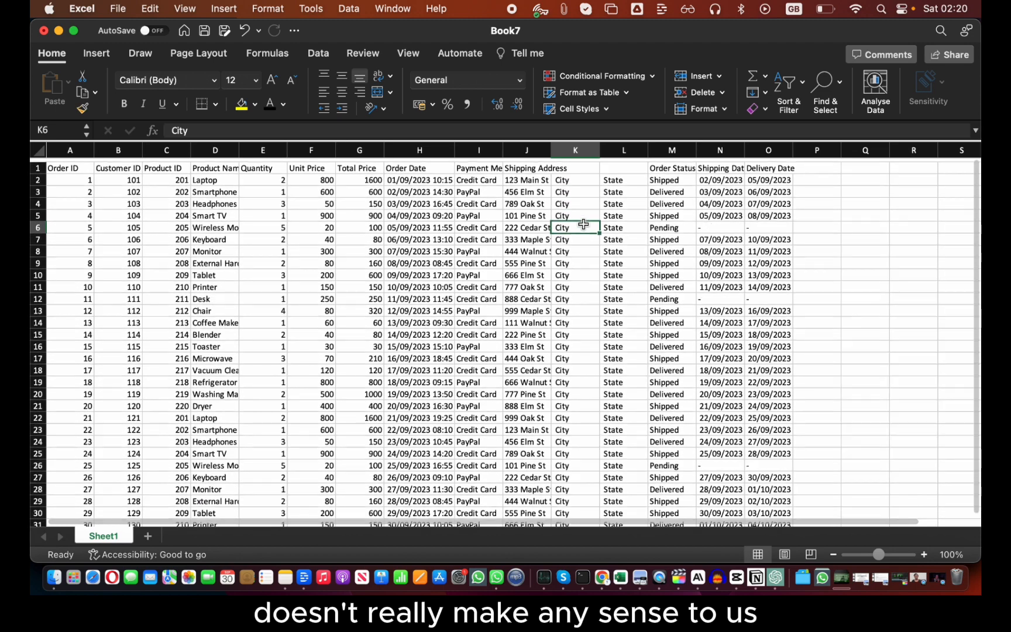
pyautogui.doubleClick(551, 150)
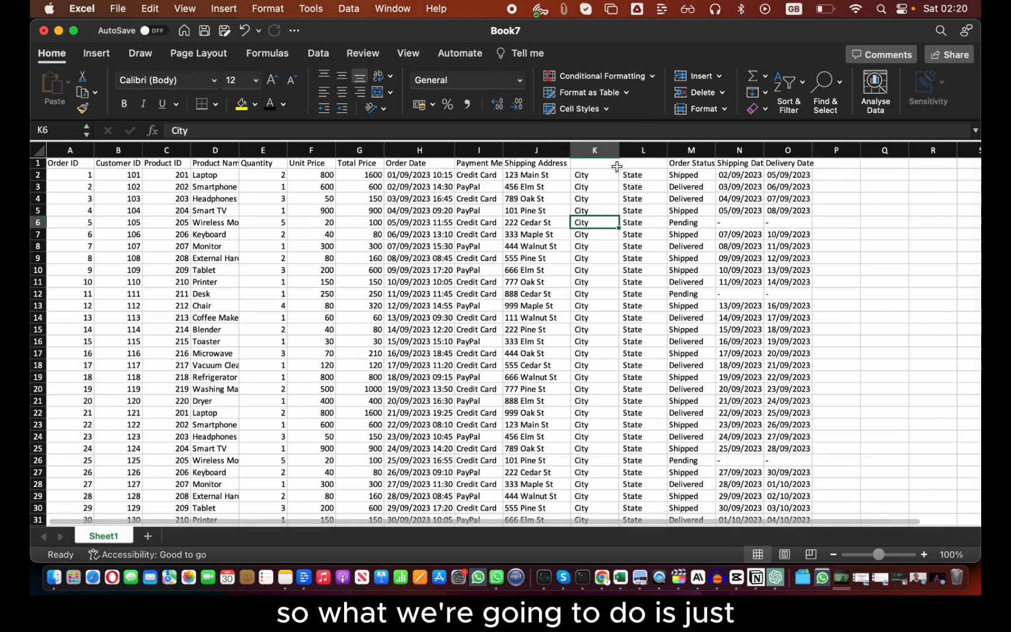
# Try deleting columns K and L with the City and State entries, and undo the deletion
pyautogui.moveTo(597, 151); pyautogui.dragTo(644, 152)
pyautogui.scroll(-3, 632, 287)
pyautogui.scroll(-6, 632, 287)
pyautogui.scroll(8, 632, 287)
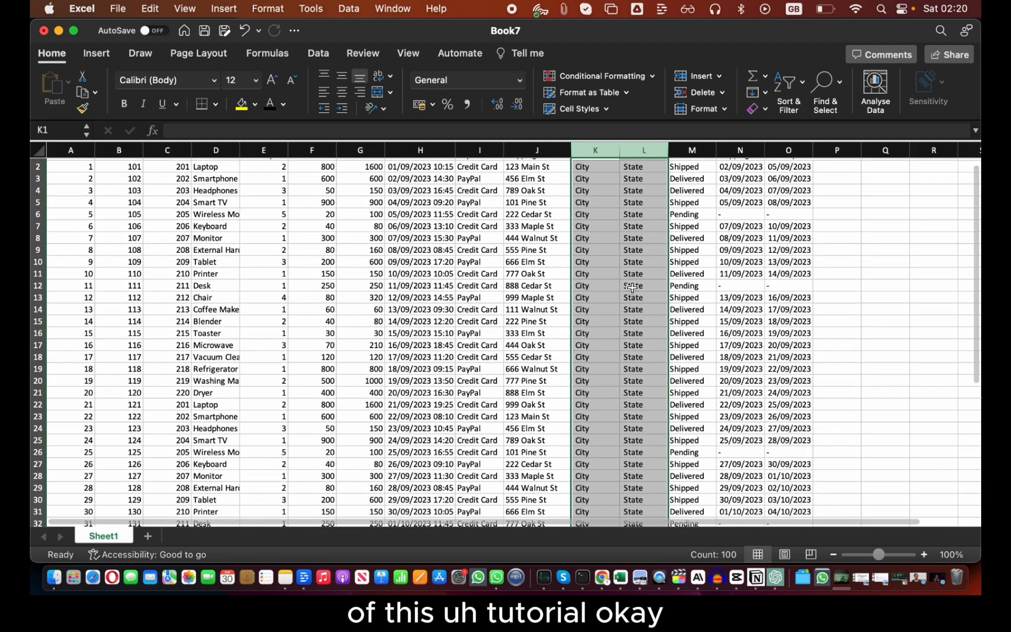
pyautogui.press('super+minus')
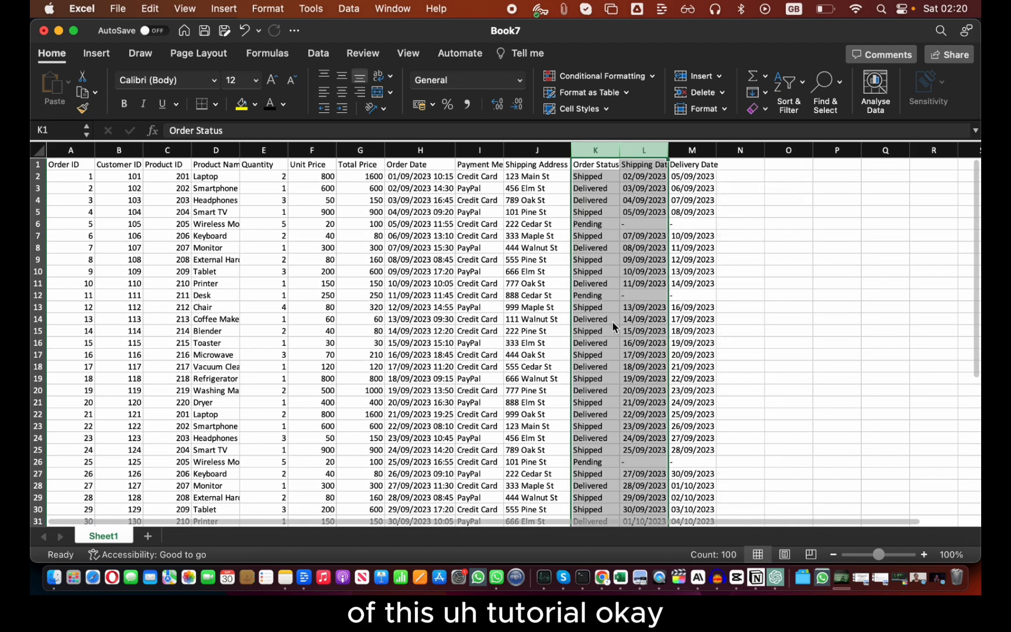
pyautogui.press('super+z')
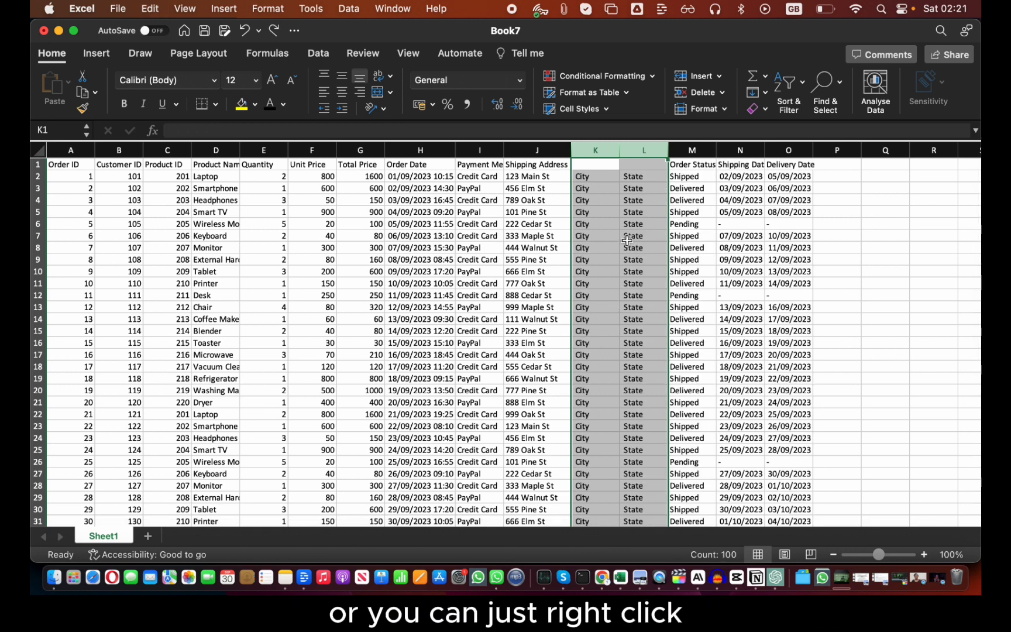
# Delete columns K and L, which hold the placeholder City and State entries
pyautogui.rightClick(610, 230)
pyautogui.click(594, 151)
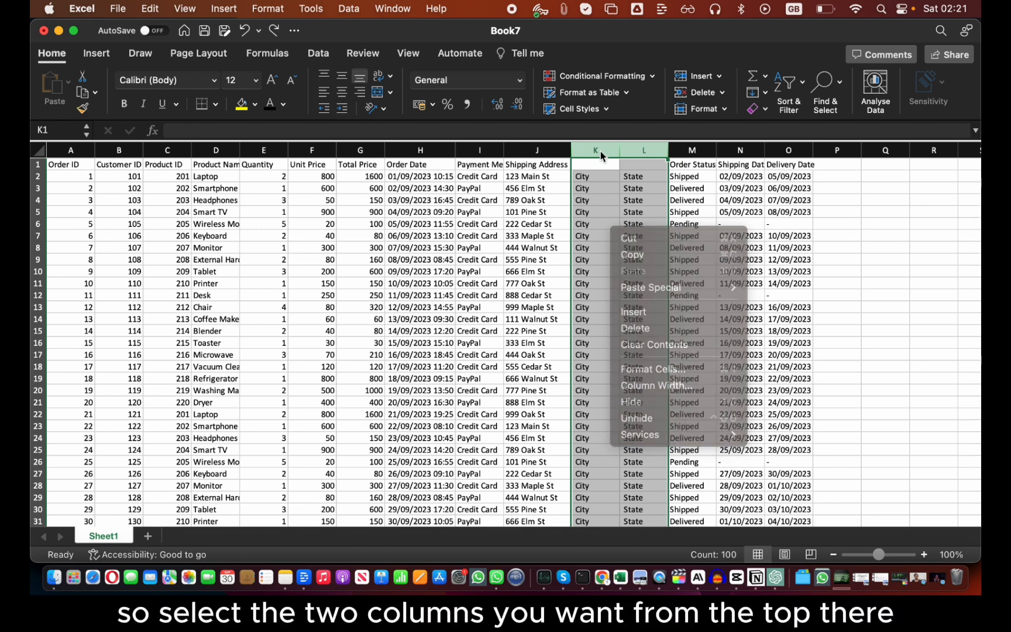
pyautogui.moveTo(596, 150); pyautogui.dragTo(642, 149)
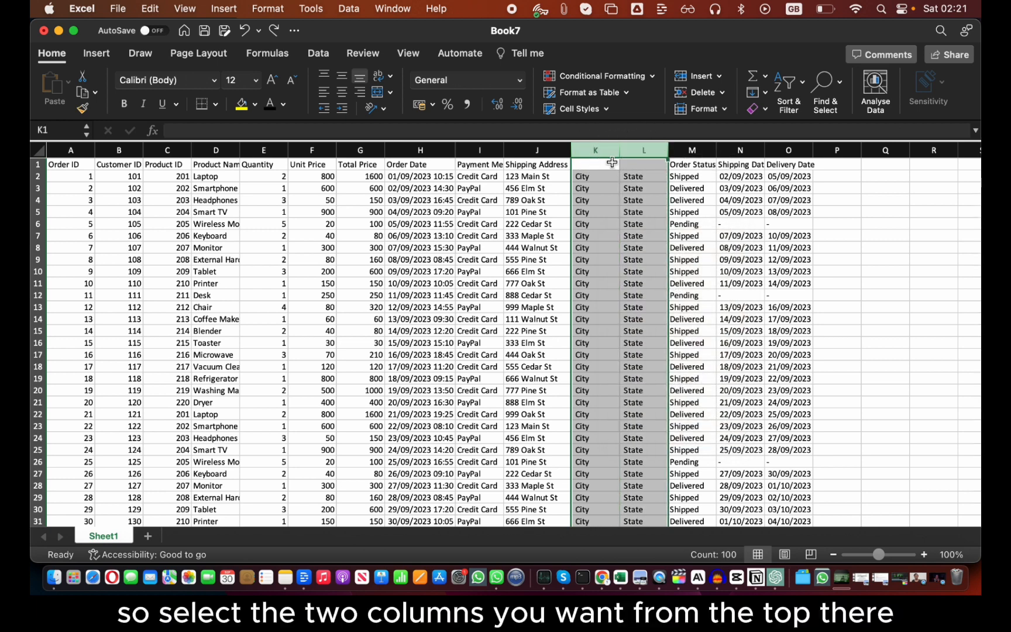
pyautogui.rightClick(617, 200)
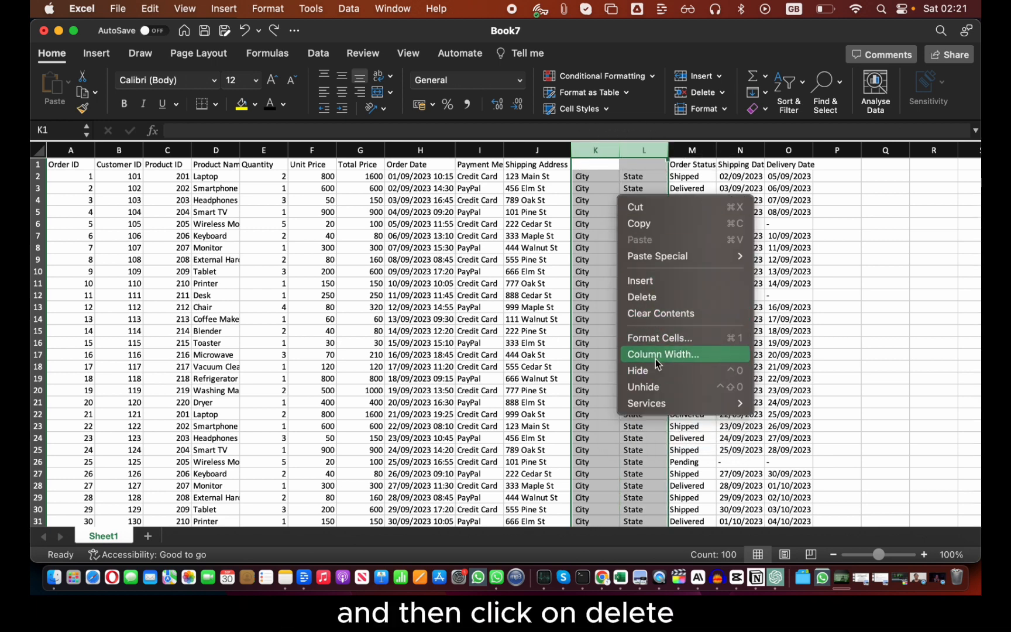
pyautogui.click(660, 299)
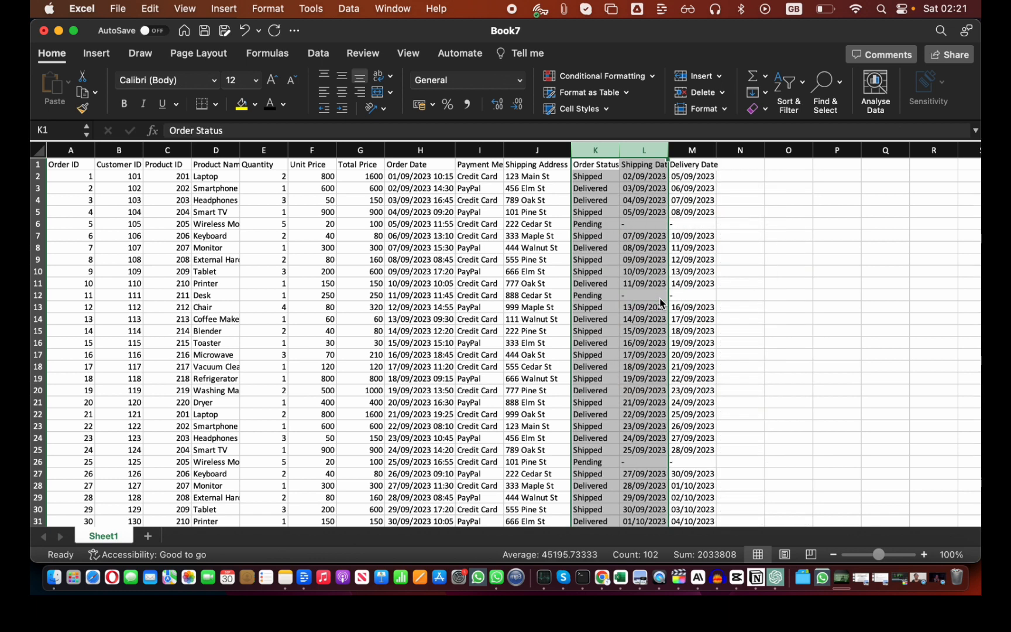
# Check that every data column has a header across A1:M1
pyautogui.click(186, 225)
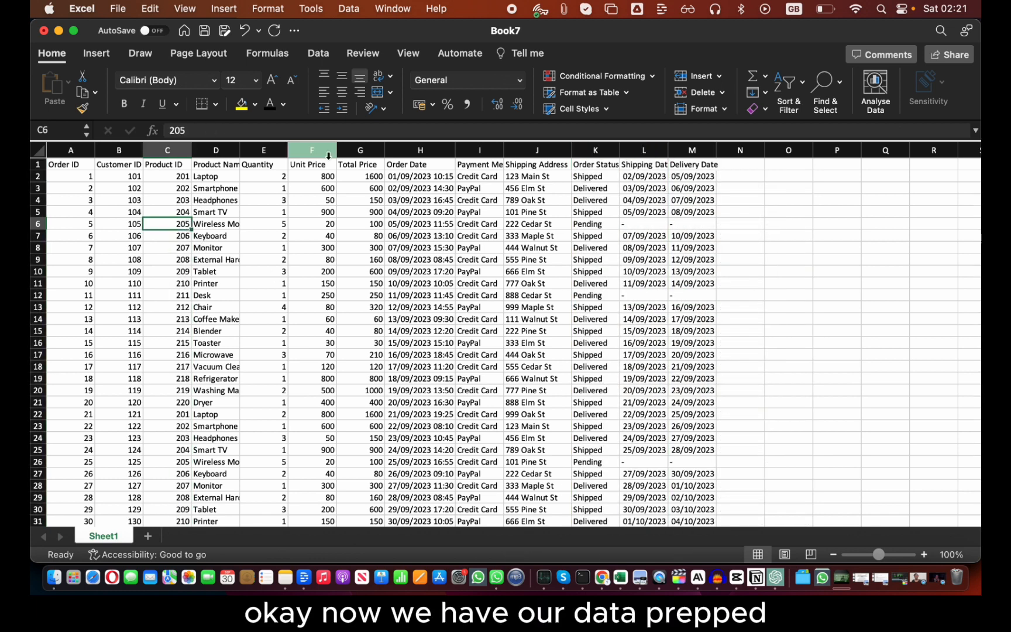
pyautogui.click(316, 189)
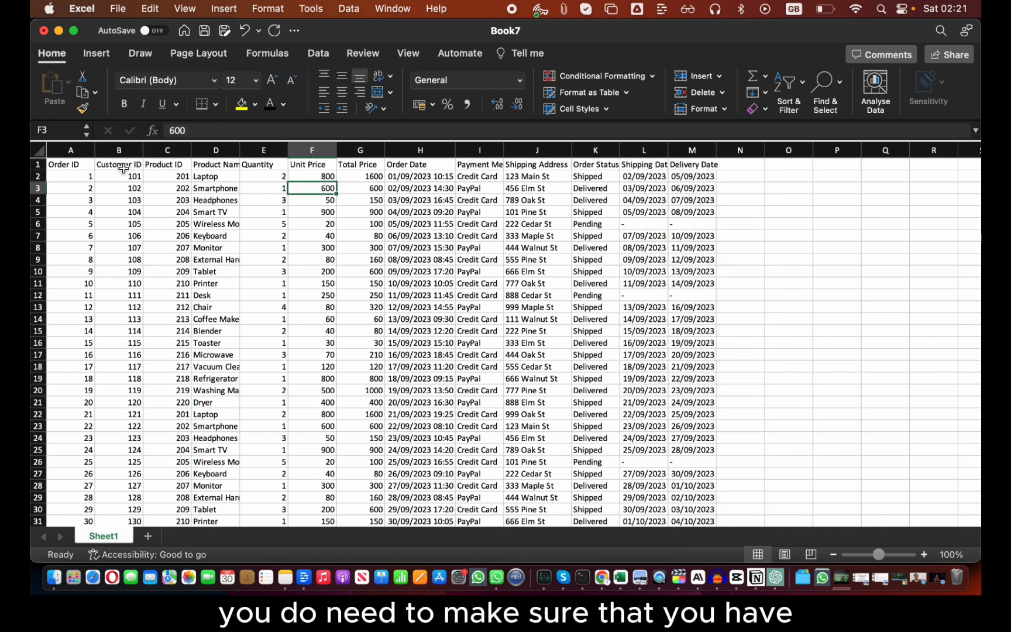
pyautogui.moveTo(83, 164); pyautogui.dragTo(689, 165)
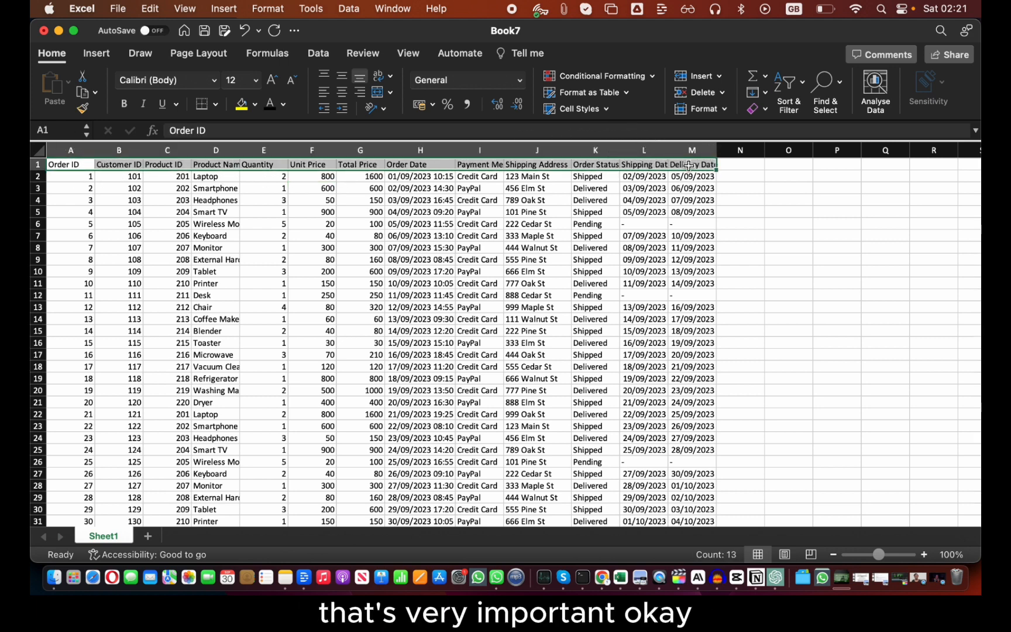
pyautogui.click(466, 202)
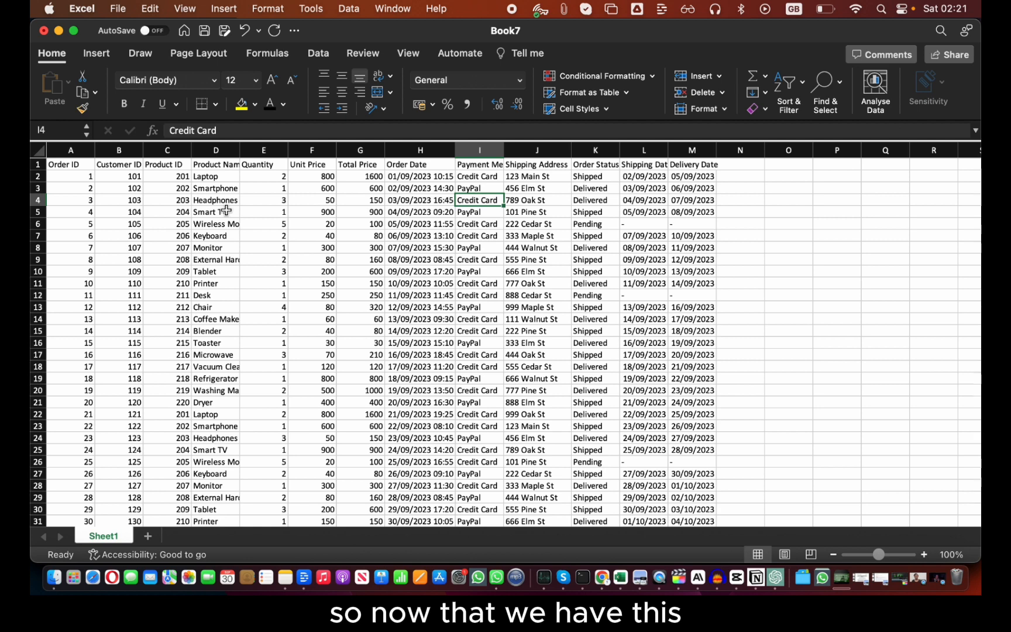
pyautogui.click(86, 200)
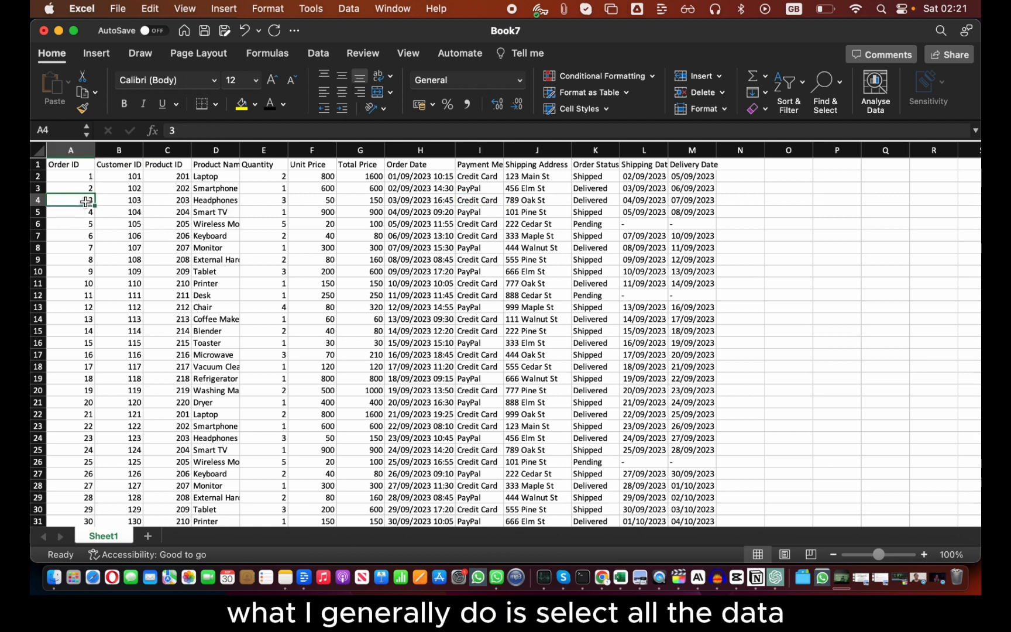
# Select the whole data block from A1 to check its extent, and compare column M with the empty column O
pyautogui.click(85, 169)
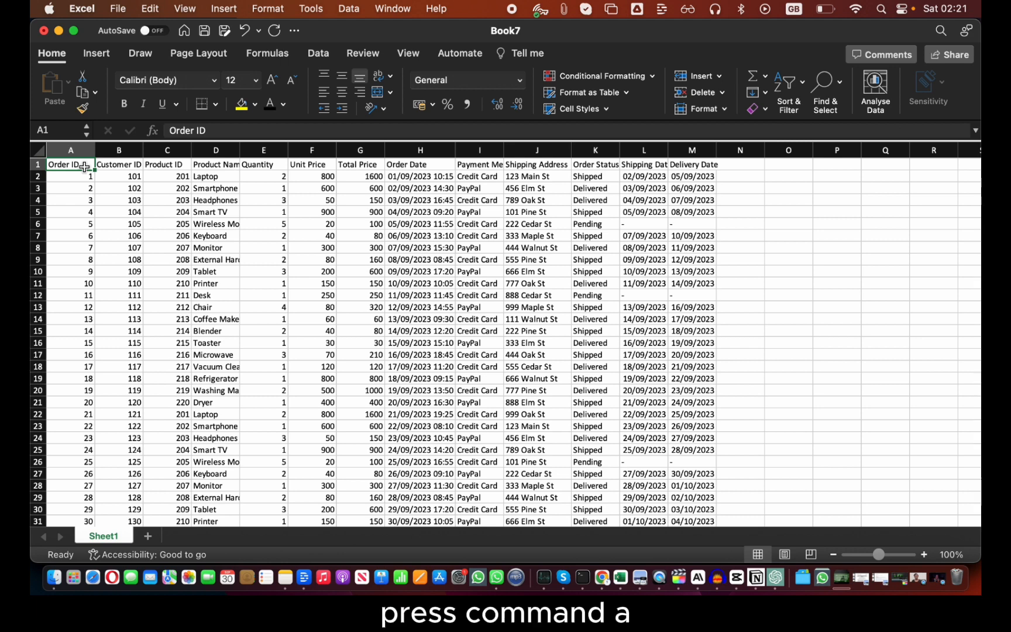
pyautogui.press('super+a')
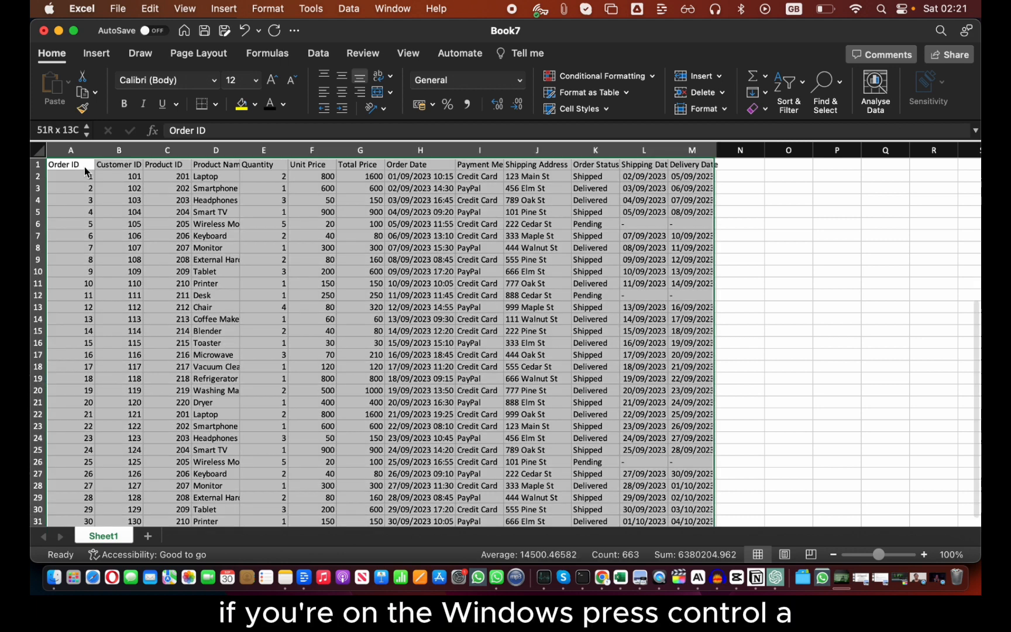
pyautogui.scroll(-7, 85, 169)
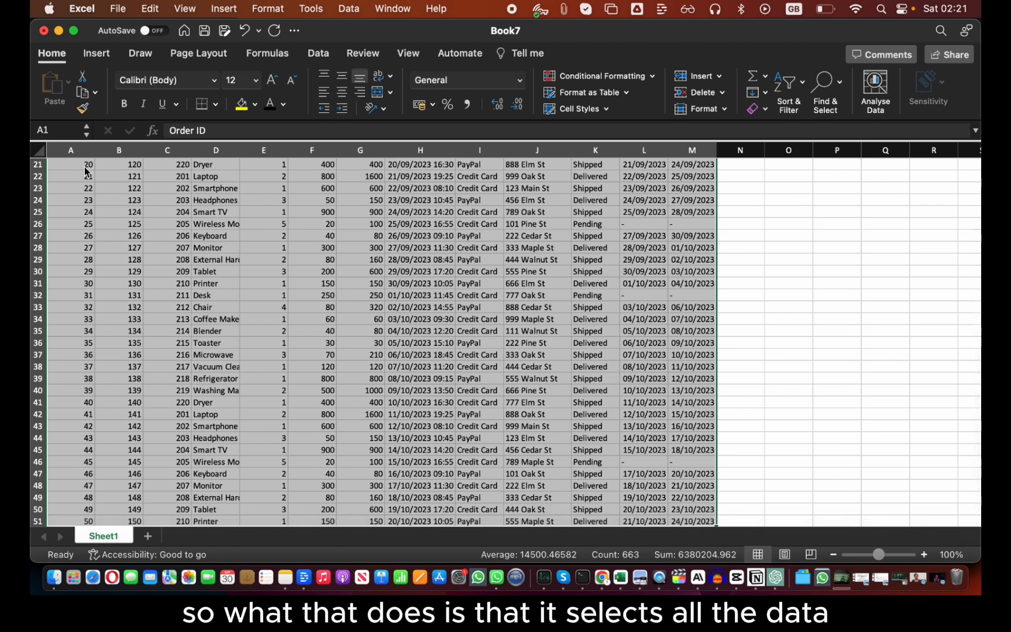
pyautogui.scroll(7, 326, 352)
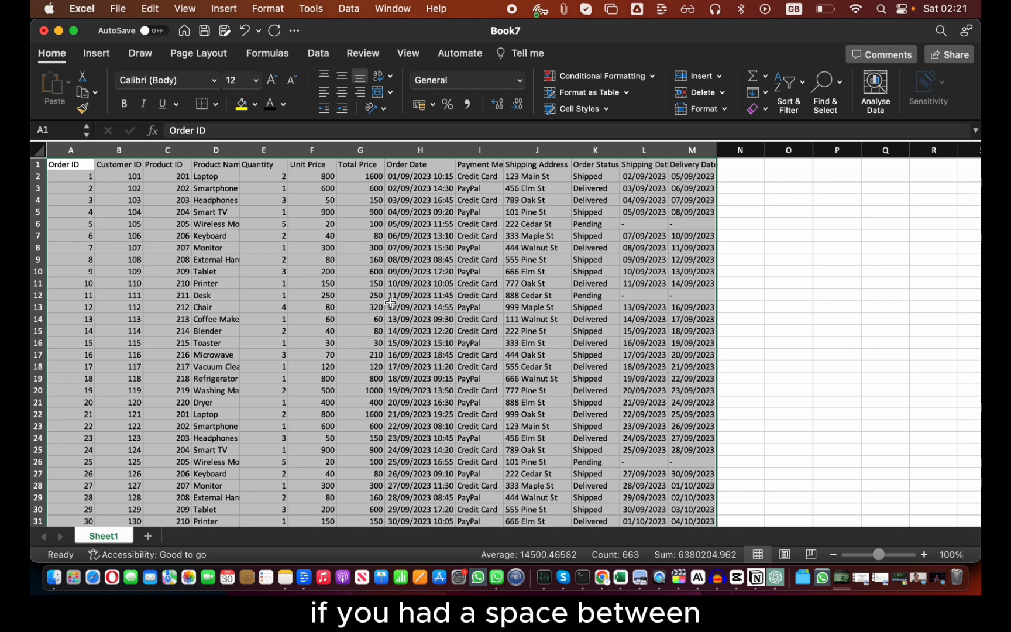
pyautogui.click(693, 150)
pyautogui.click(788, 150)
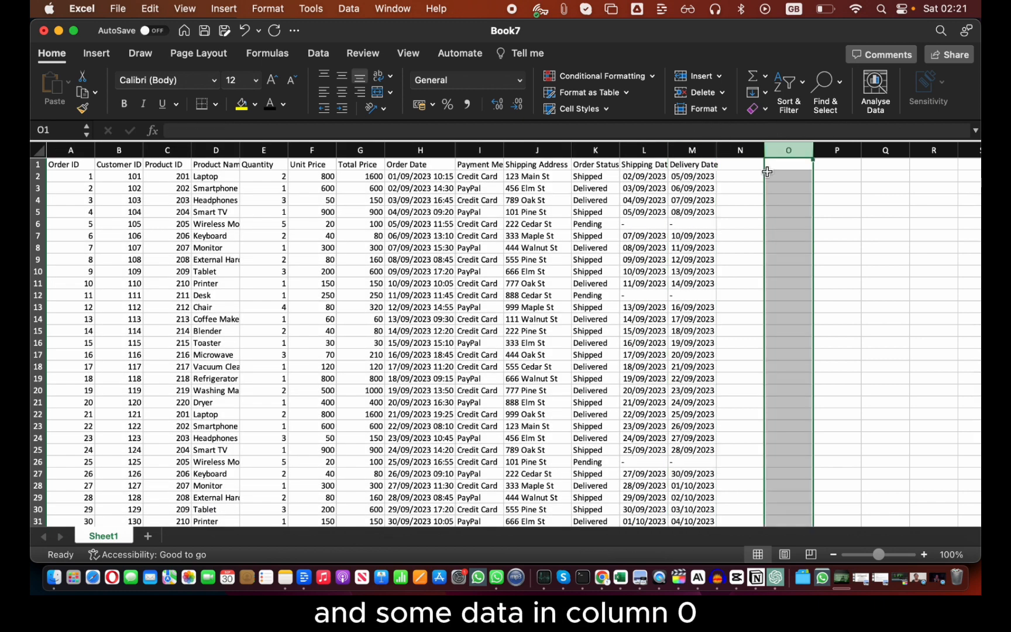
pyautogui.click(702, 170)
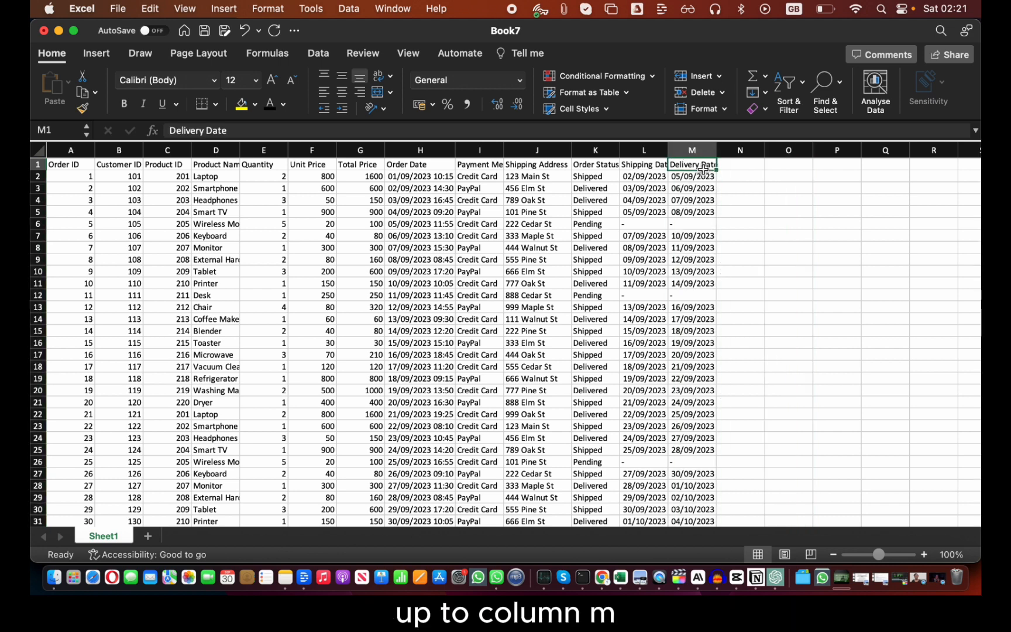
# Create a pivot table from the full data range Sheet1!$A$1:$M$51 on a new worksheet
pyautogui.hotkey('ctrl', 'Home')
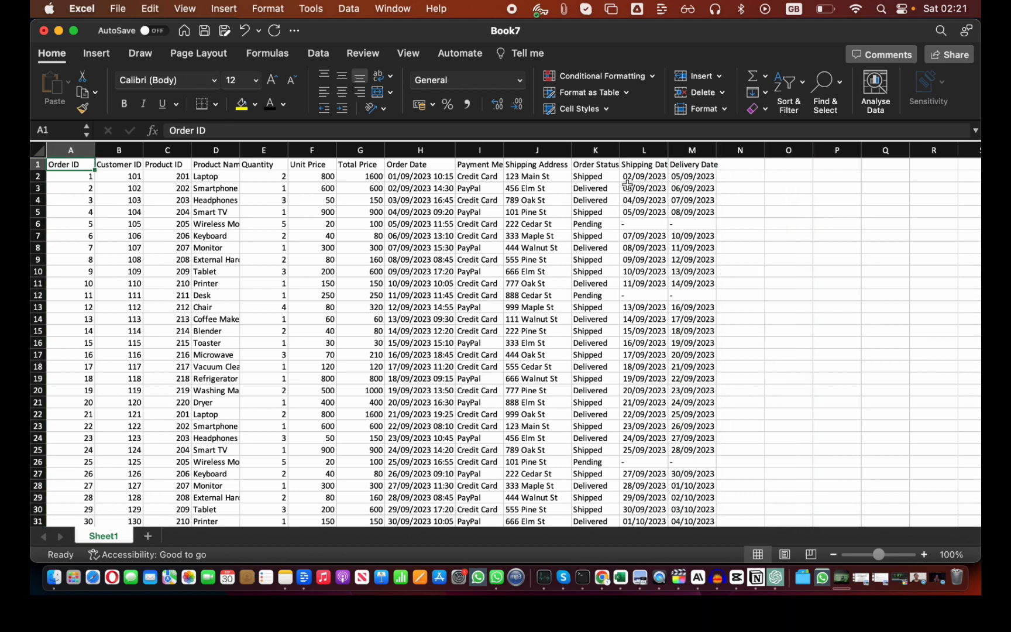
pyautogui.press('super+a')
pyautogui.scroll(-5, 629, 187)
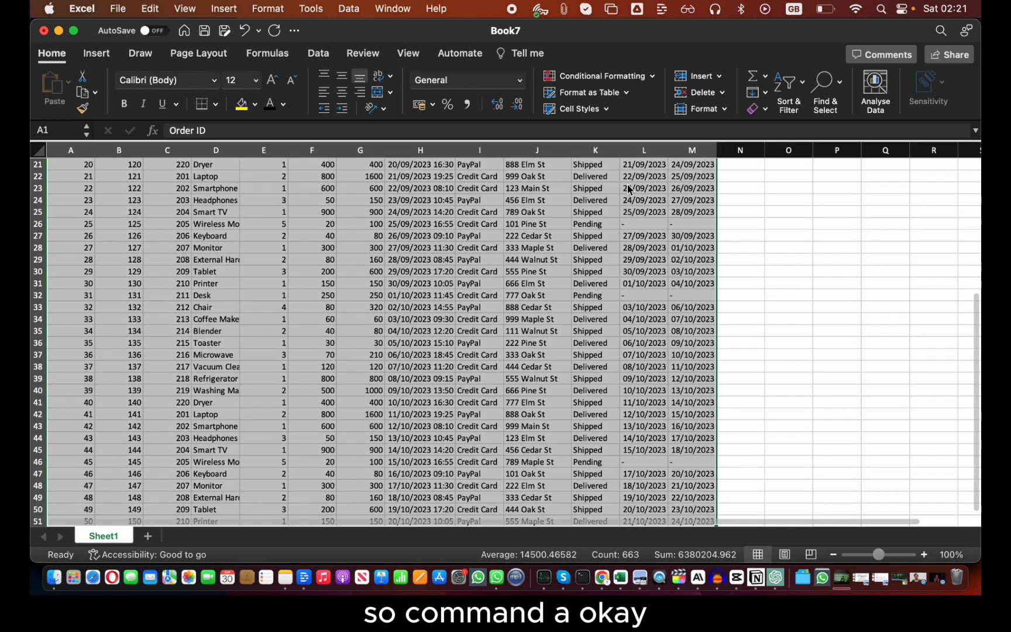
pyautogui.click(98, 54)
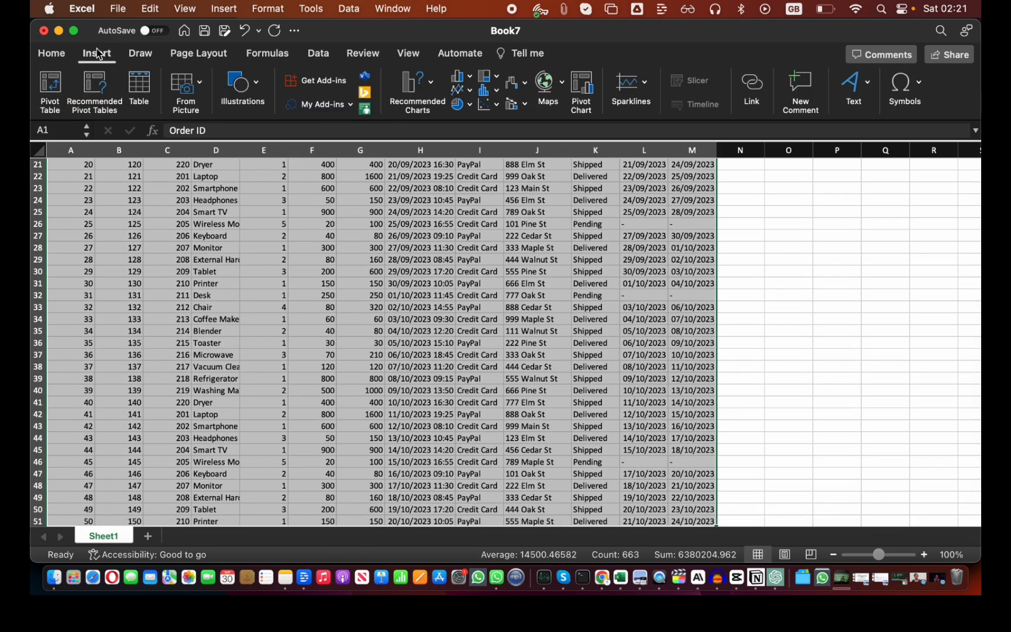
pyautogui.click(52, 89)
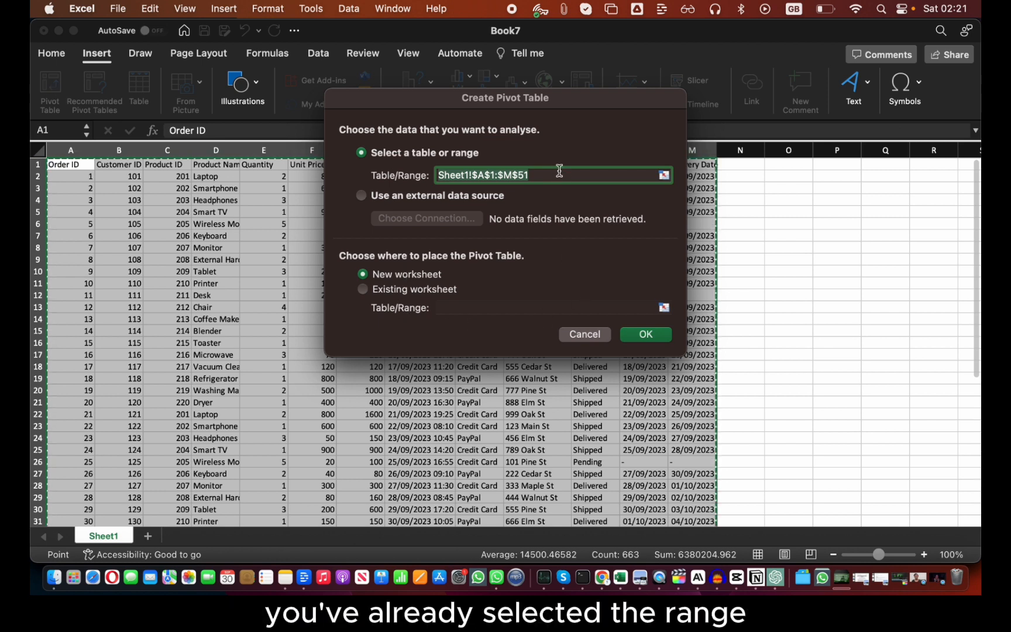
pyautogui.click(650, 335)
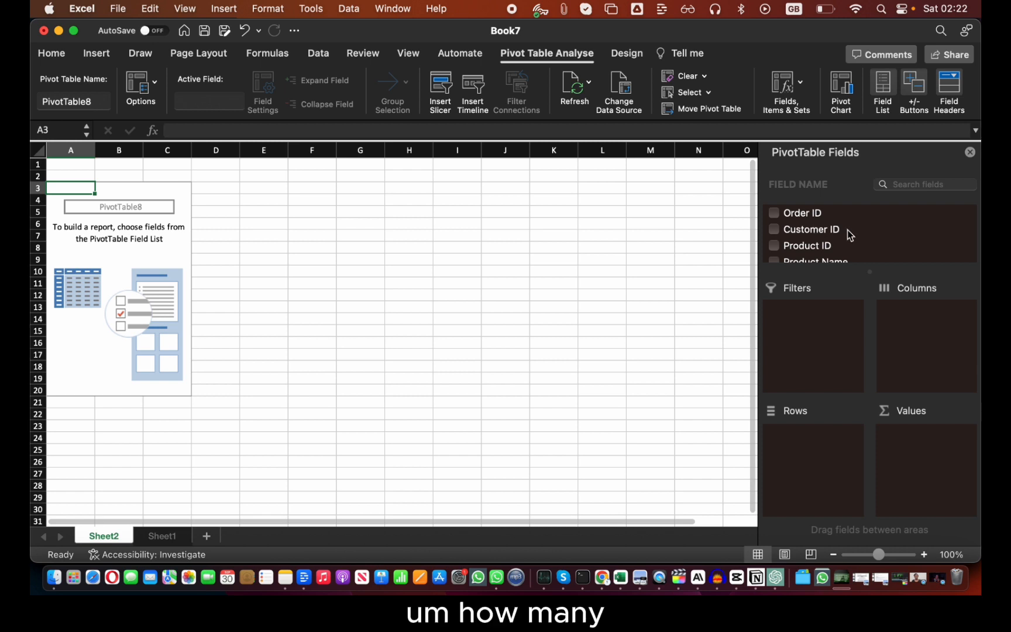
# Add the Order Date field to the pivot table's rows and check the month labels it produces
pyautogui.scroll(-2, 849, 235)
pyautogui.scroll(-4, 850, 235)
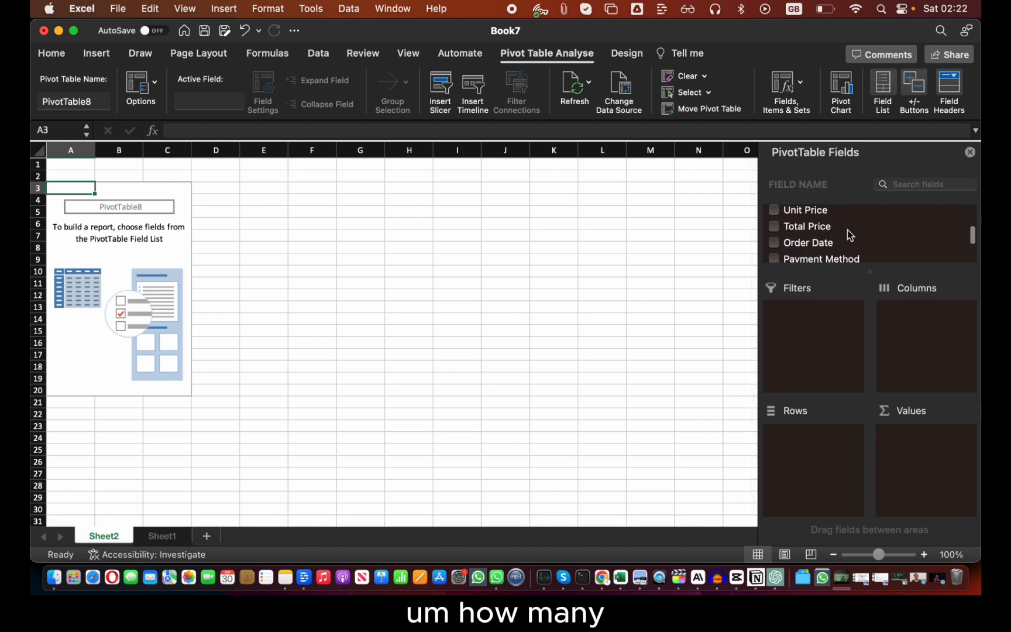
pyautogui.scroll(-2, 849, 235)
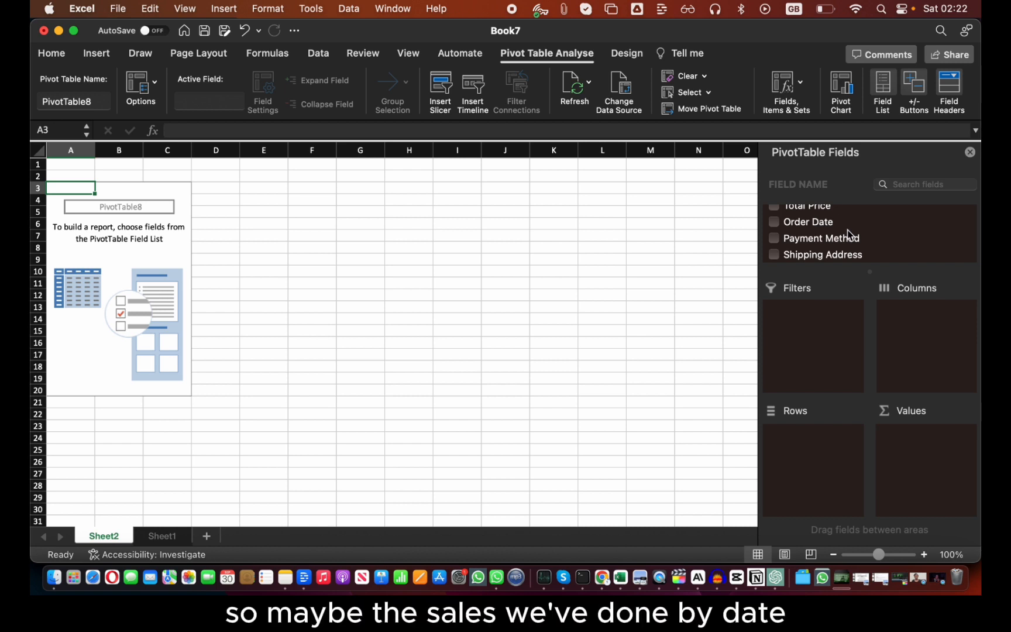
pyautogui.click(822, 226)
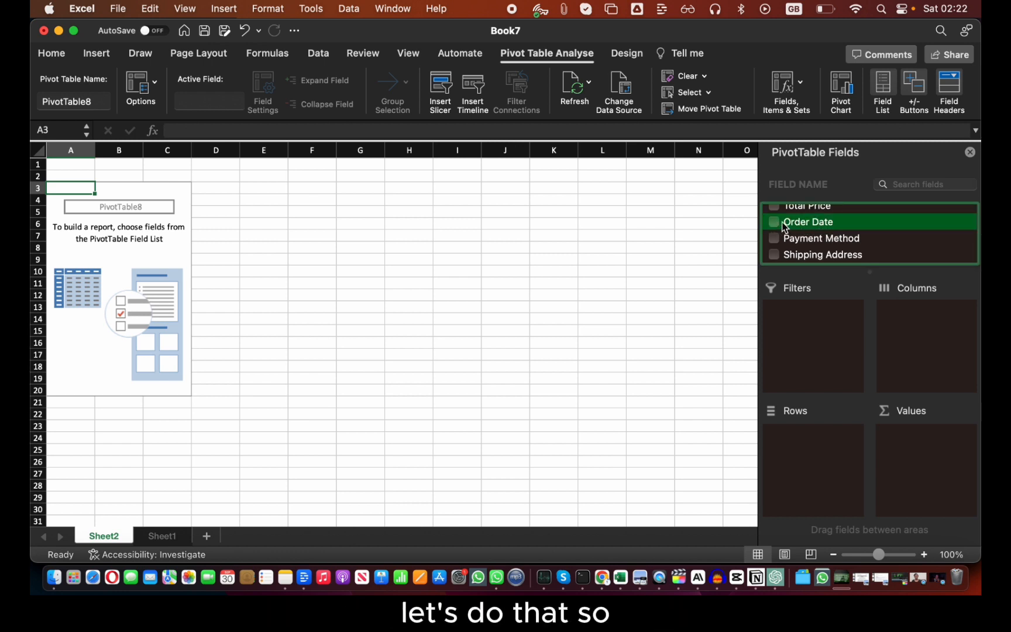
pyautogui.moveTo(783, 230); pyautogui.dragTo(805, 454)
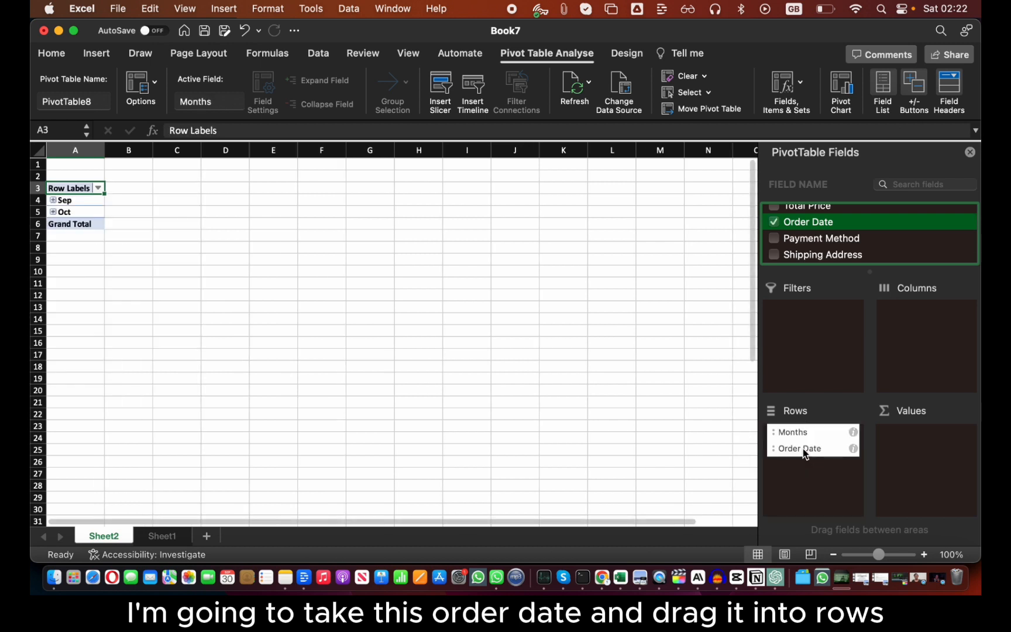
pyautogui.click(76, 200)
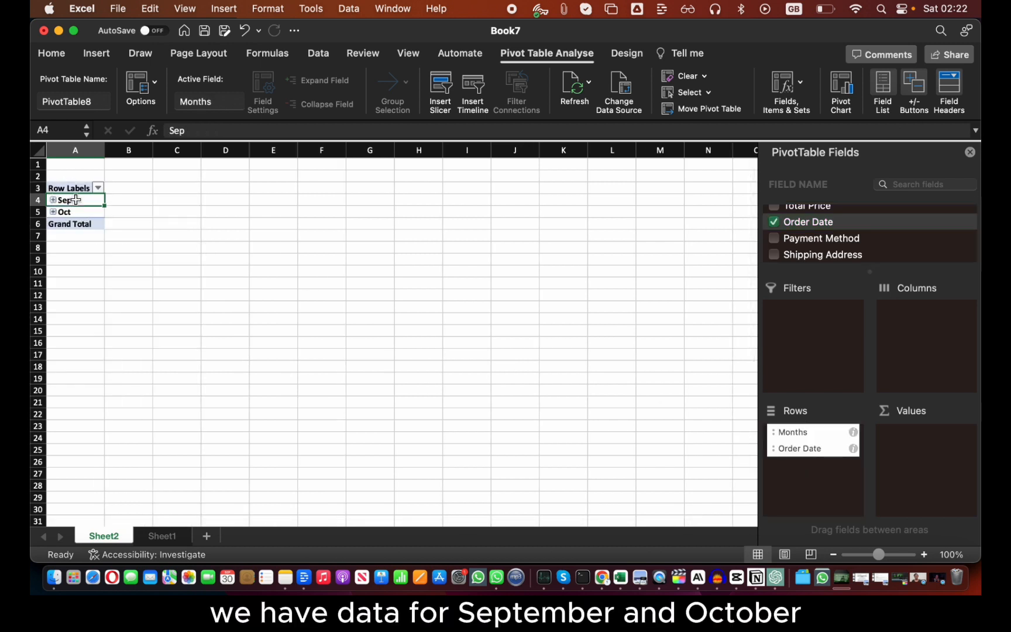
pyautogui.click(79, 212)
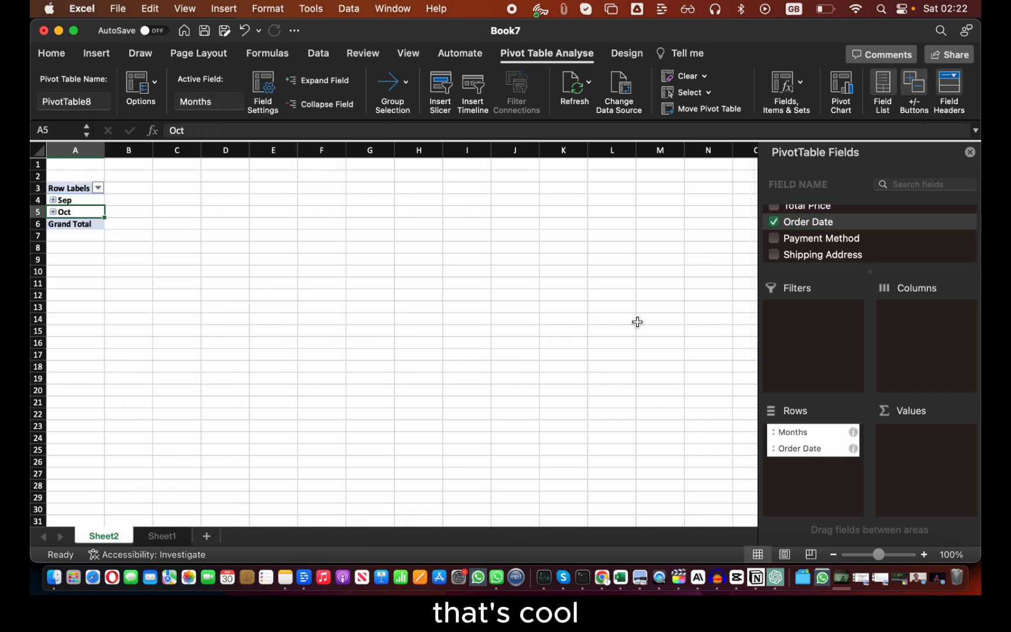
# Find the Total Price field, and compare the Quantity, Unit Price and Total Price columns in the source data on Sheet1
pyautogui.scroll(2, 855, 237)
pyautogui.moveTo(812, 234); pyautogui.dragTo(812, 235)
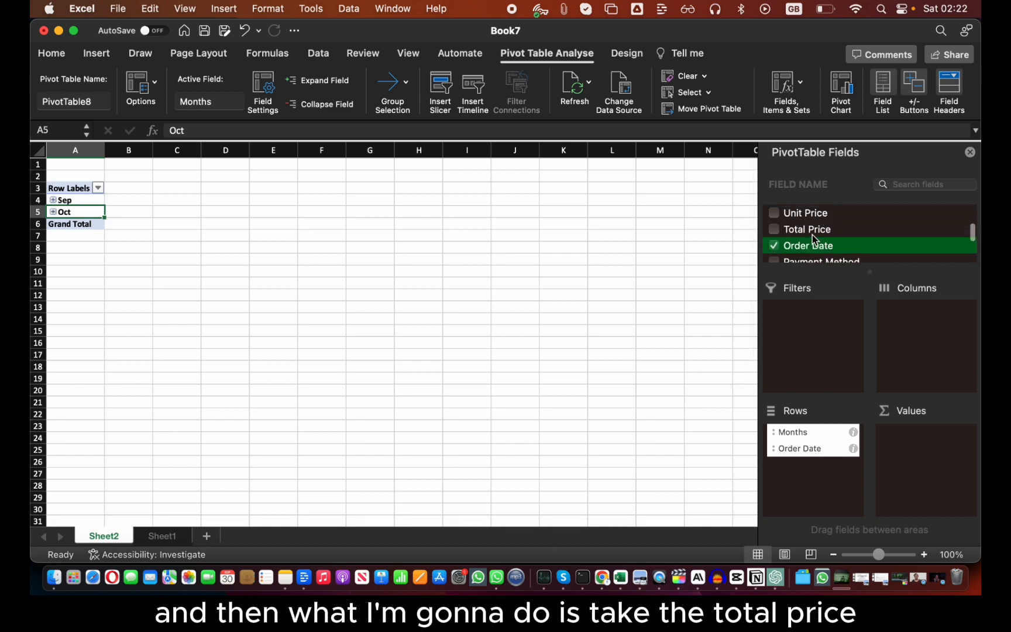
pyautogui.click(812, 235)
pyautogui.click(165, 537)
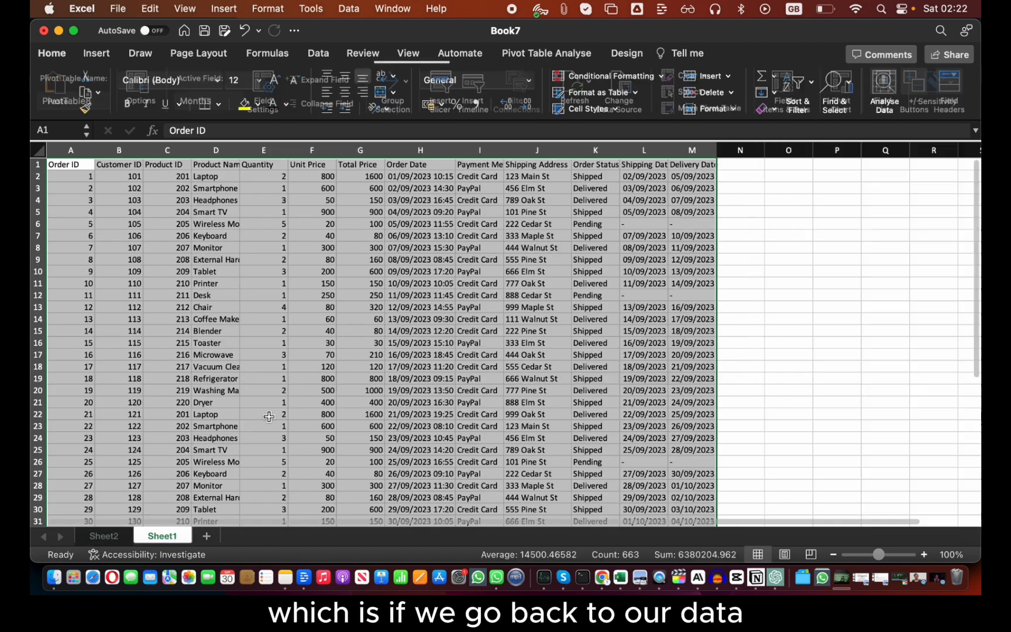
pyautogui.click(594, 199)
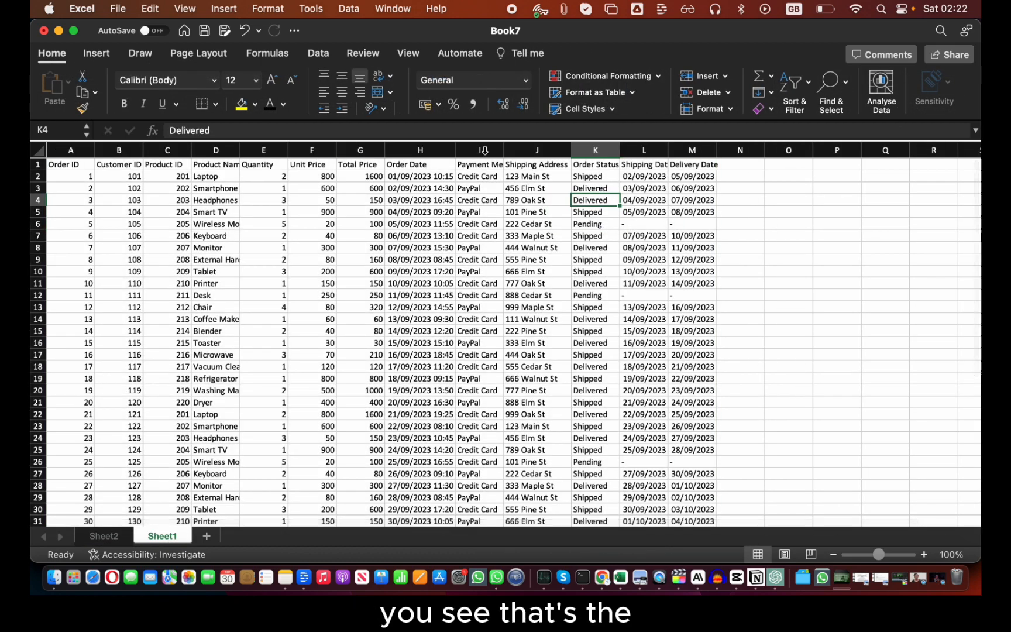
pyautogui.click(361, 176)
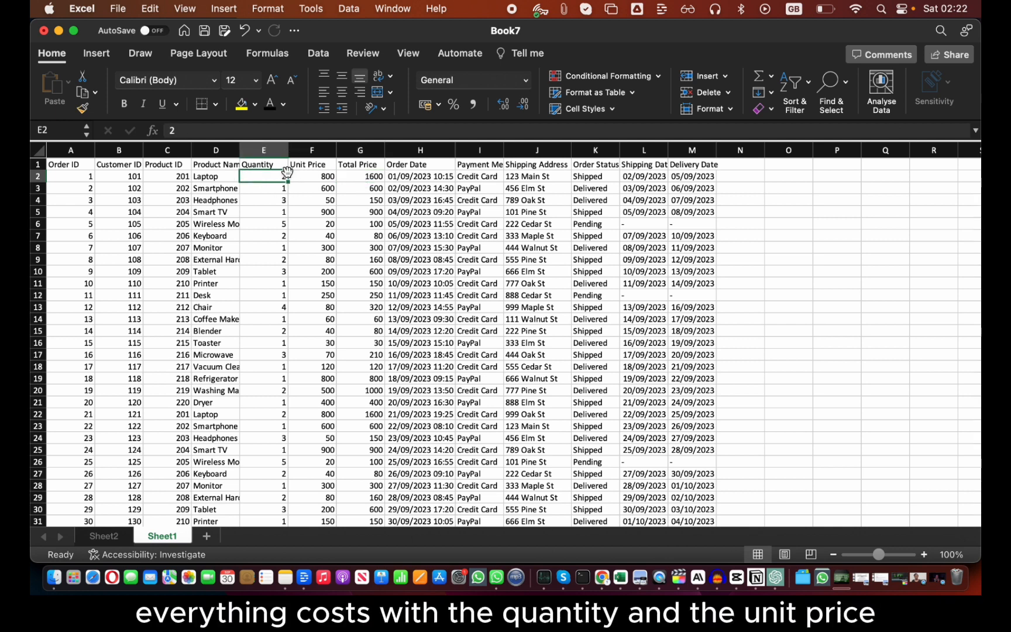
pyautogui.click(315, 176)
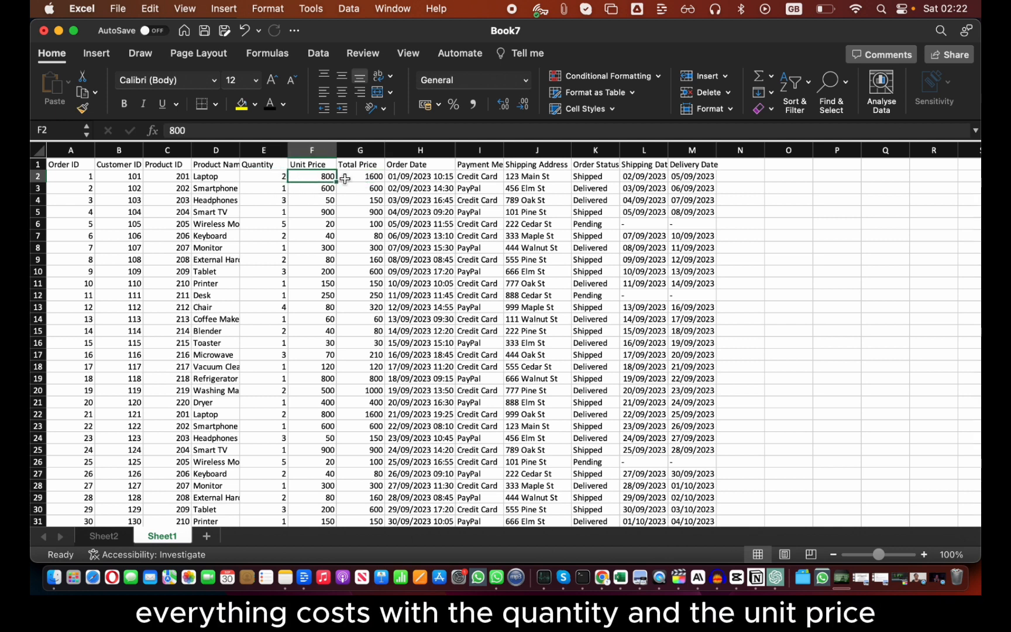
# Add the Total Price field to the values of the pivot table on Sheet2 and check September's sum
pyautogui.click(105, 534)
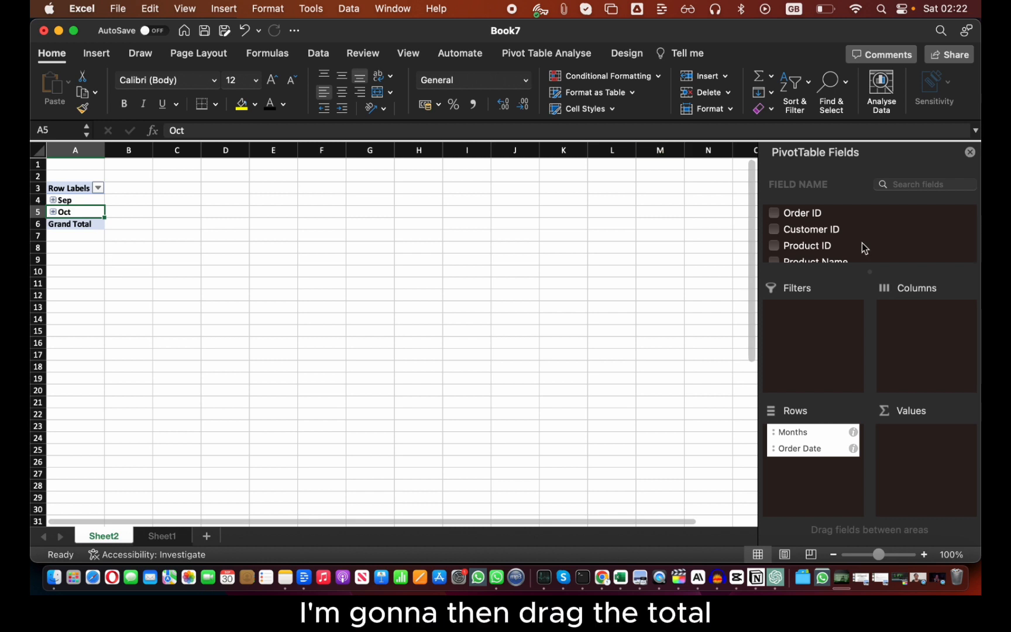
pyautogui.scroll(-2, 848, 254)
pyautogui.scroll(-4, 847, 253)
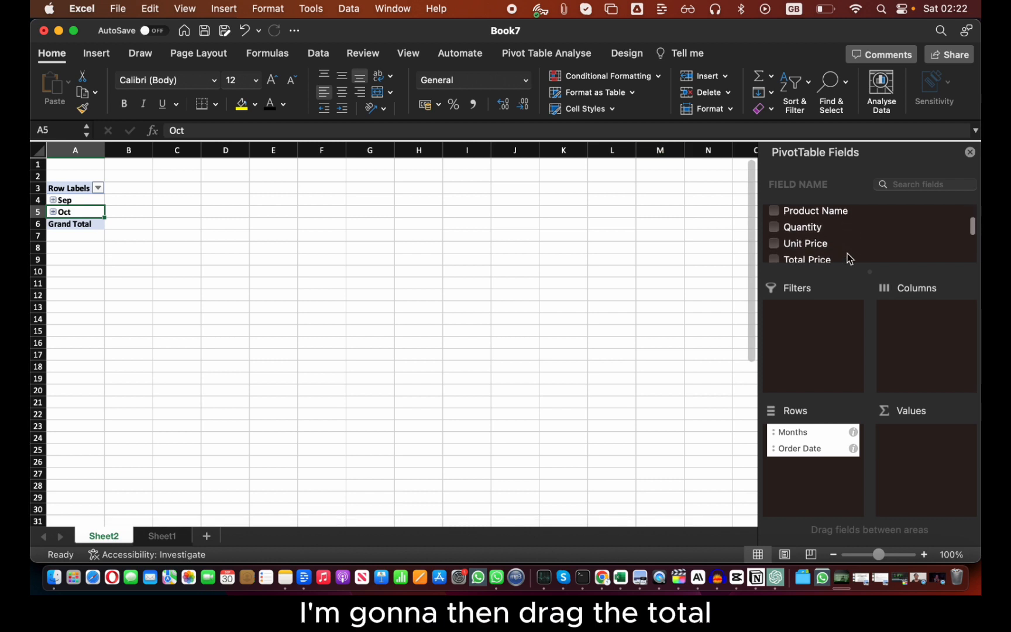
pyautogui.moveTo(807, 234); pyautogui.dragTo(923, 446)
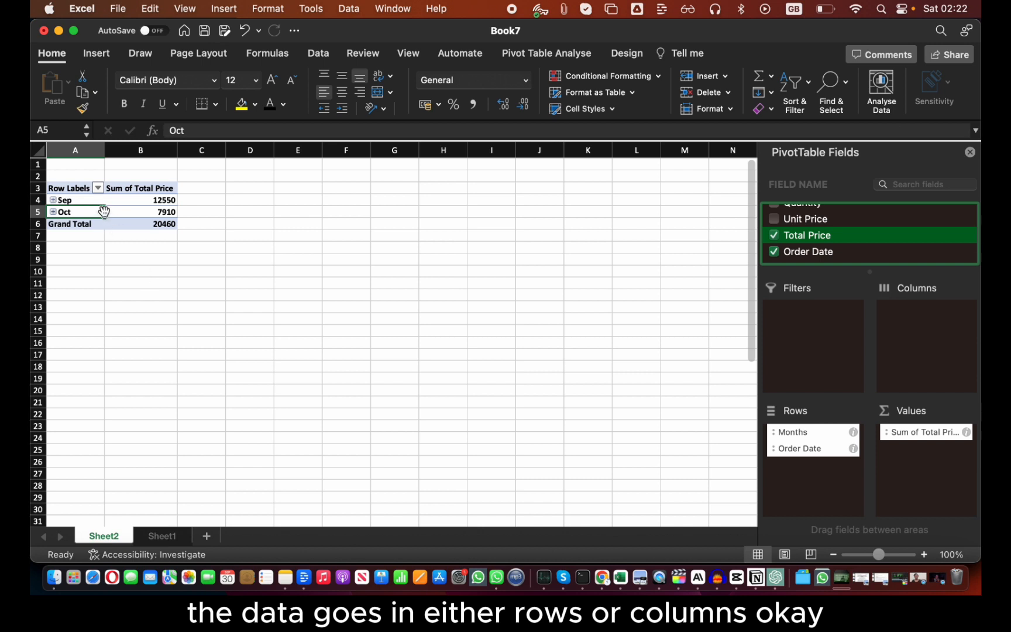
pyautogui.click(164, 200)
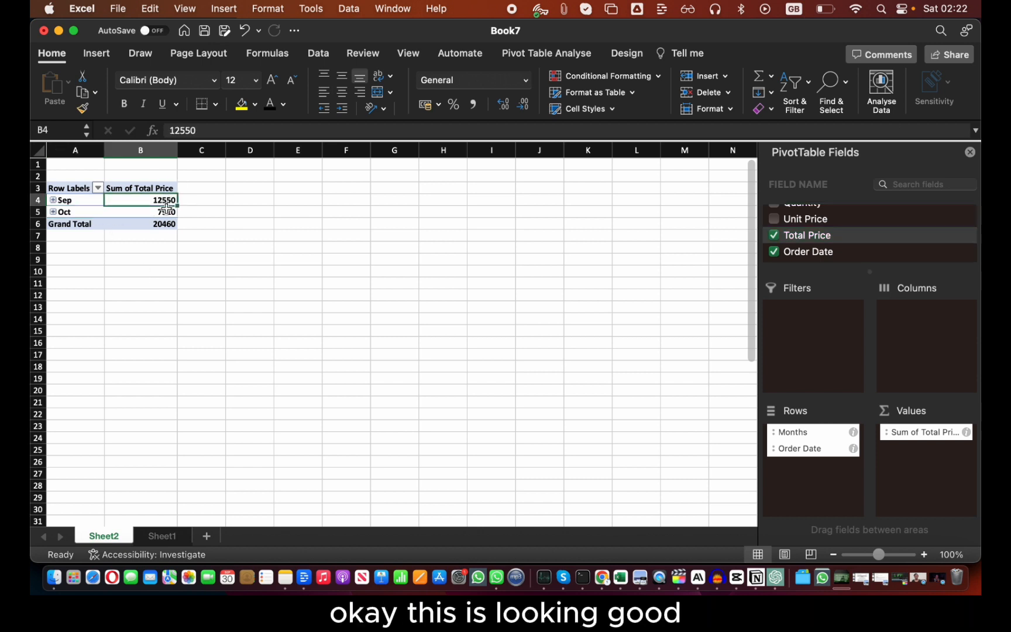
# Format the pivot table's Sum of Total Price values as Currency with the $ English (United States) symbol
pyautogui.click(167, 212)
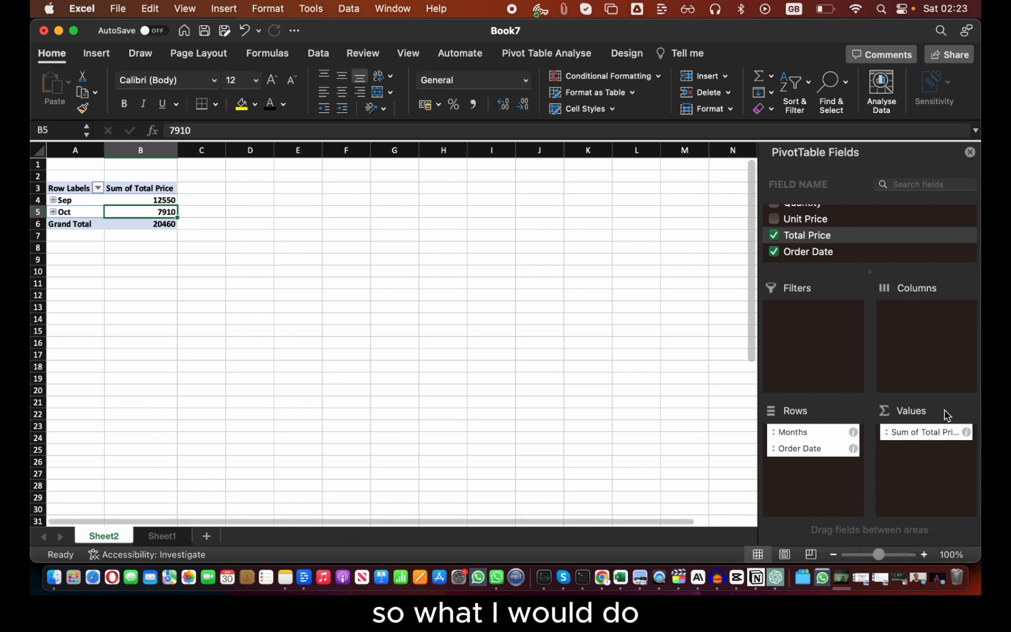
pyautogui.click(966, 432)
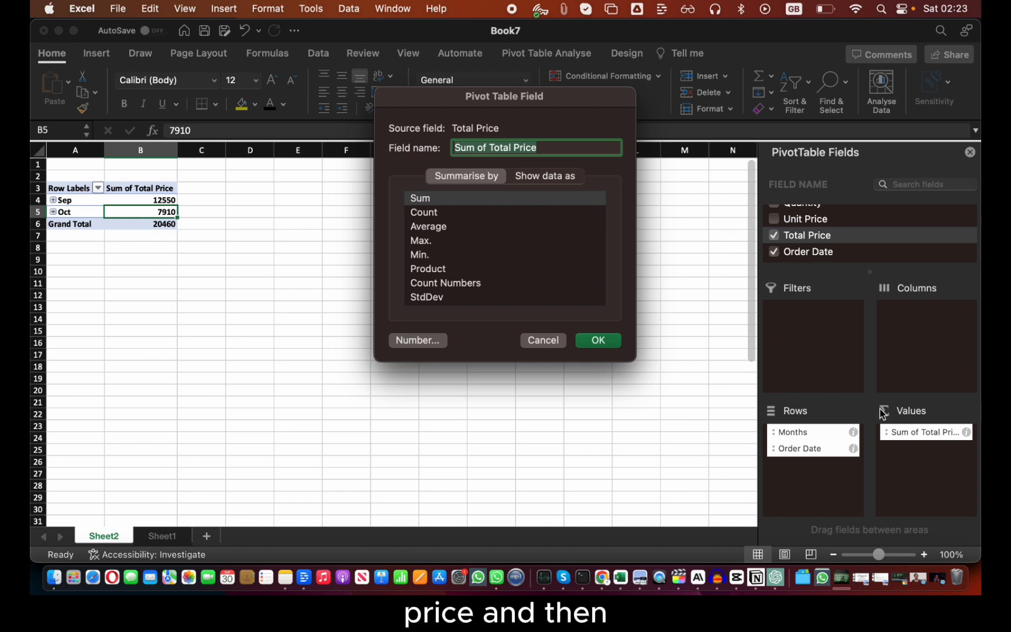
pyautogui.click(433, 342)
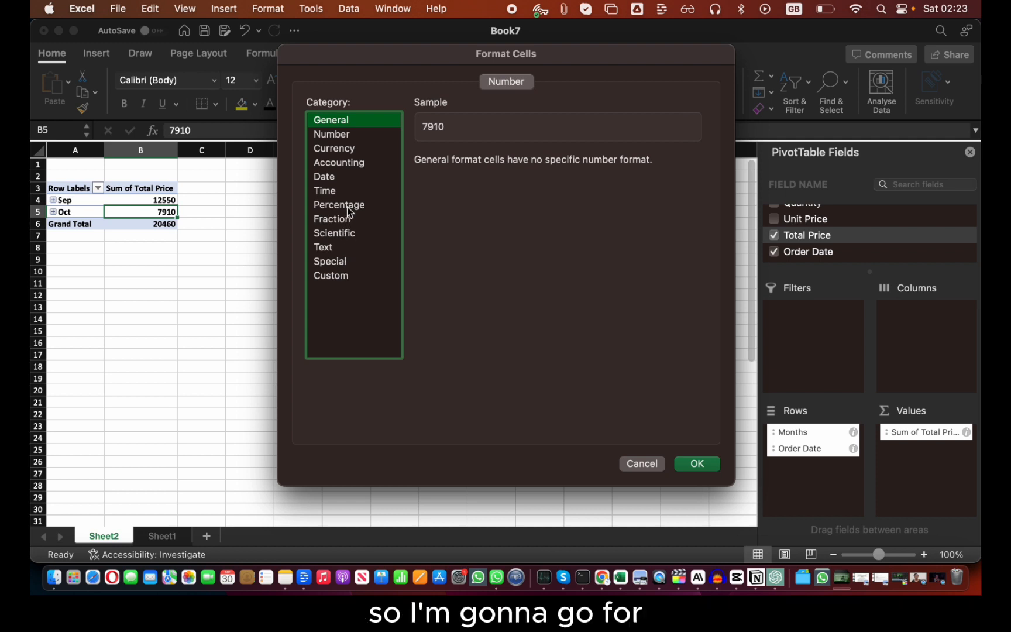
pyautogui.click(344, 136)
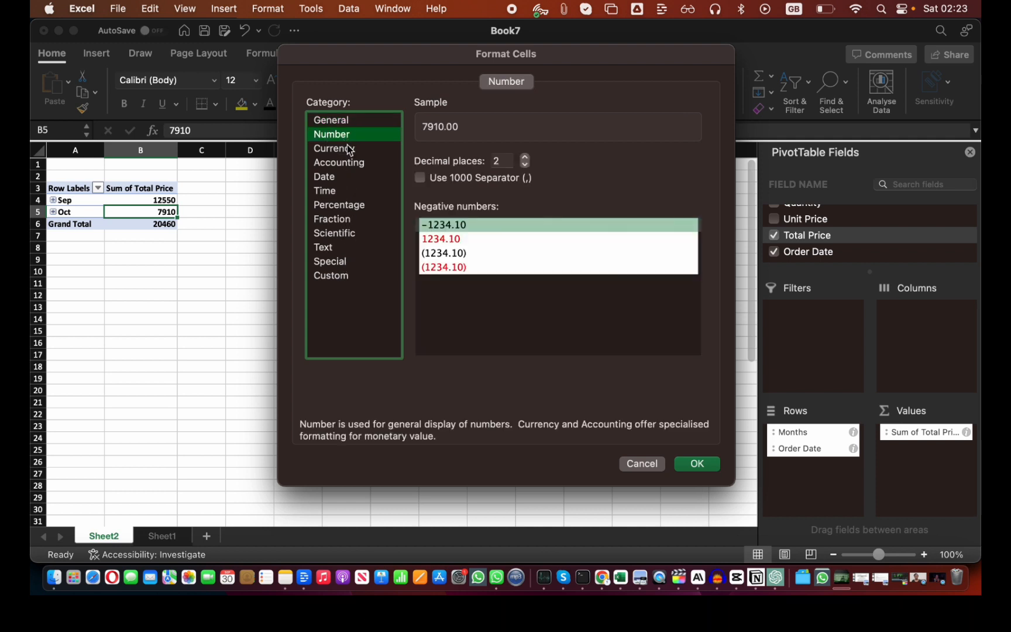
pyautogui.click(349, 150)
pyautogui.click(506, 185)
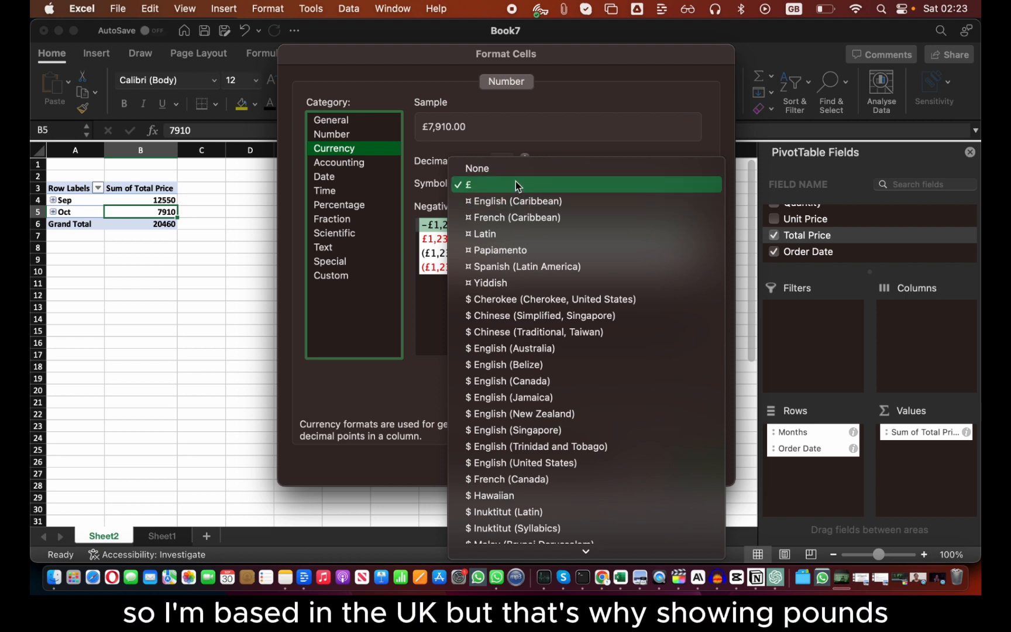
pyautogui.scroll(-3, 514, 184)
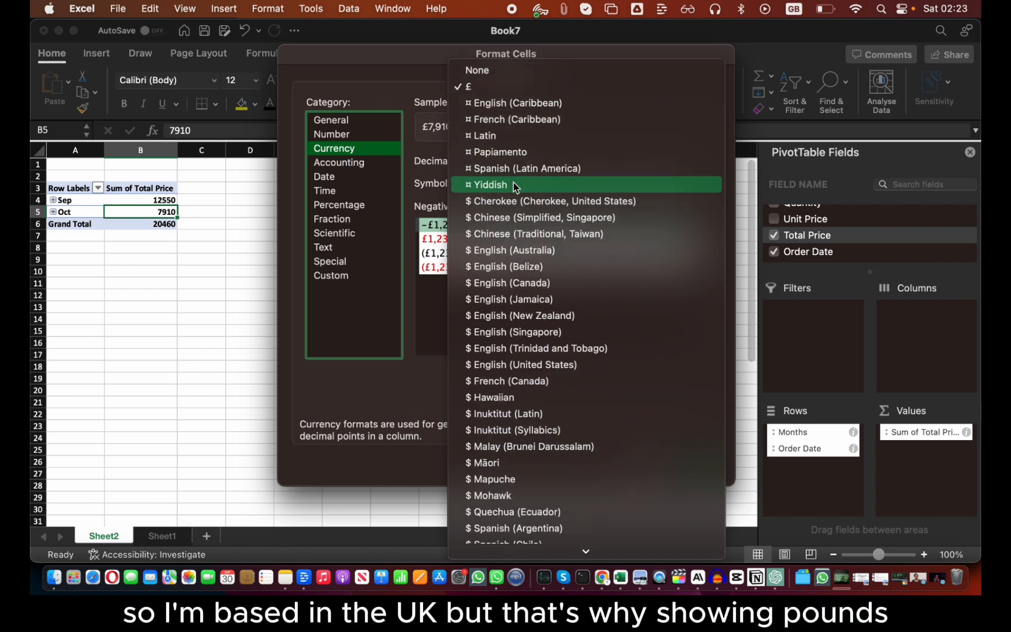
pyautogui.scroll(-2, 513, 184)
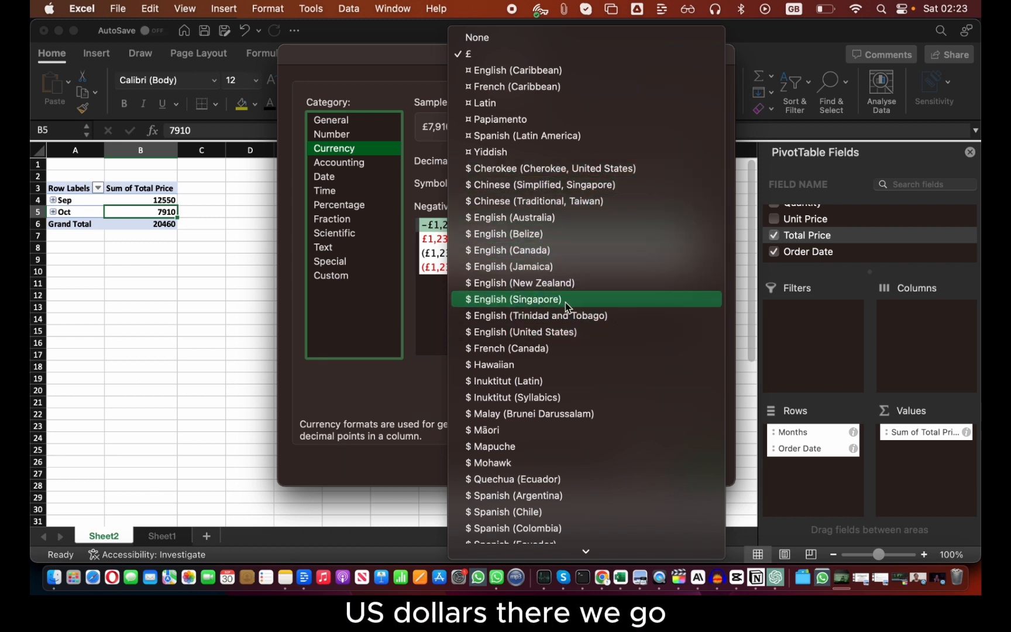
pyautogui.click(560, 332)
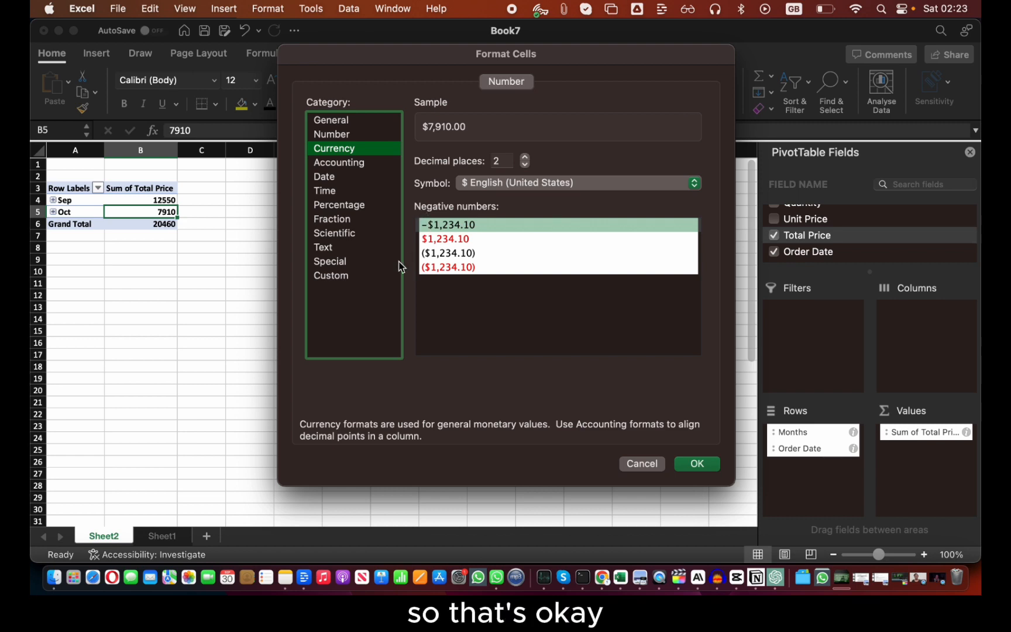
pyautogui.click(709, 467)
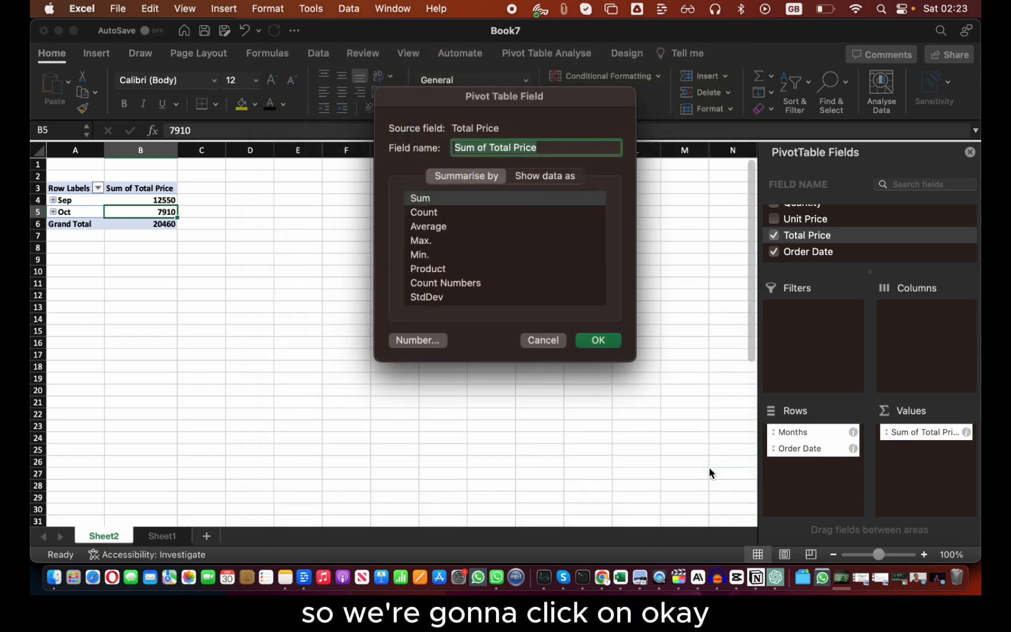
pyautogui.click(616, 342)
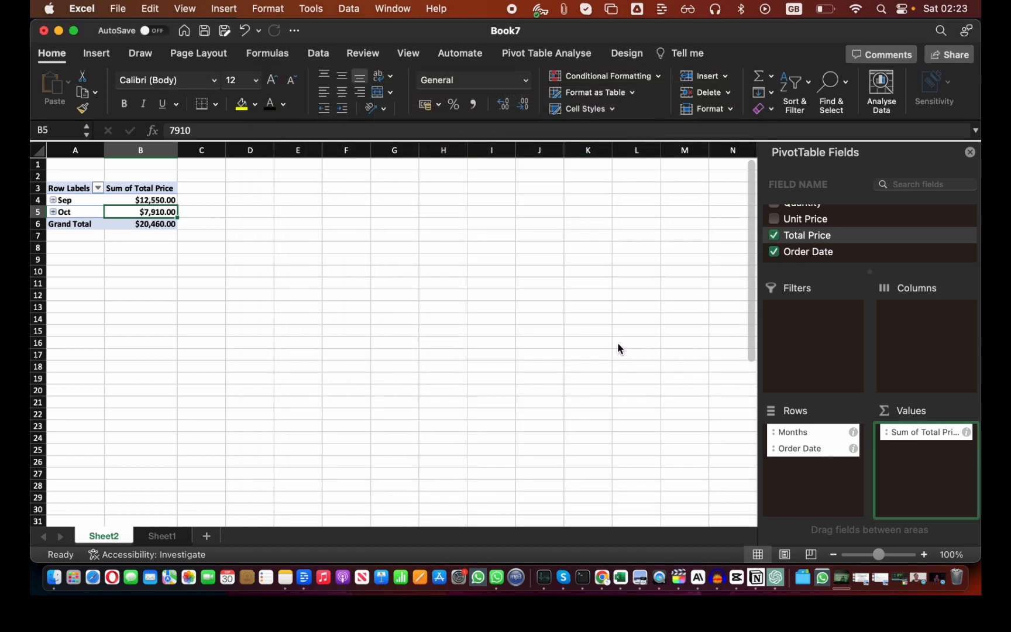
# Check the pivot table's grand total, then expand October to examine its daily sales and collapse it again
pyautogui.click(160, 226)
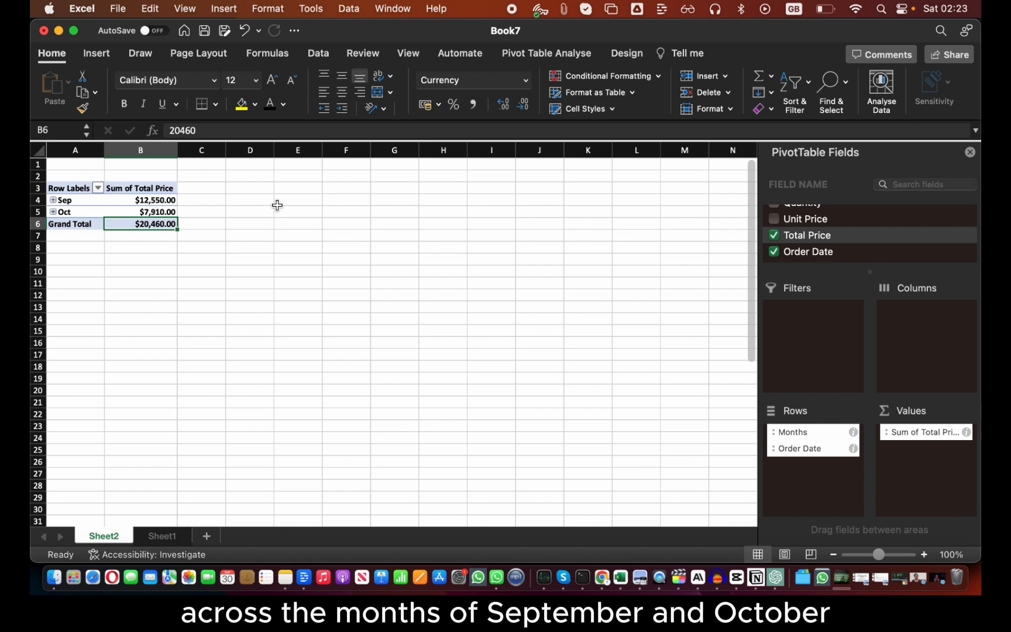
pyautogui.click(53, 212)
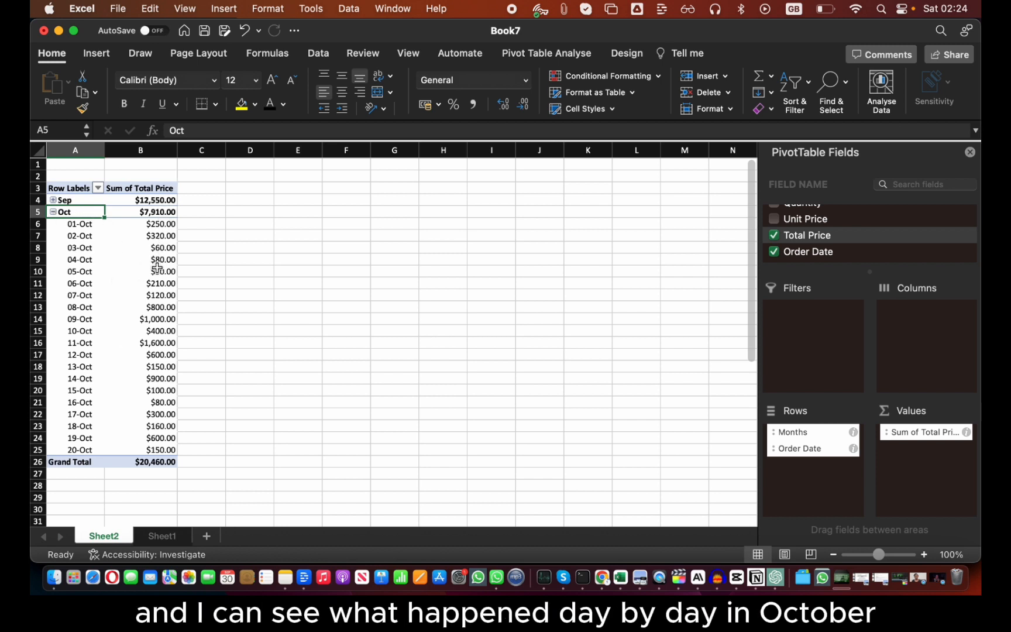
pyautogui.click(53, 212)
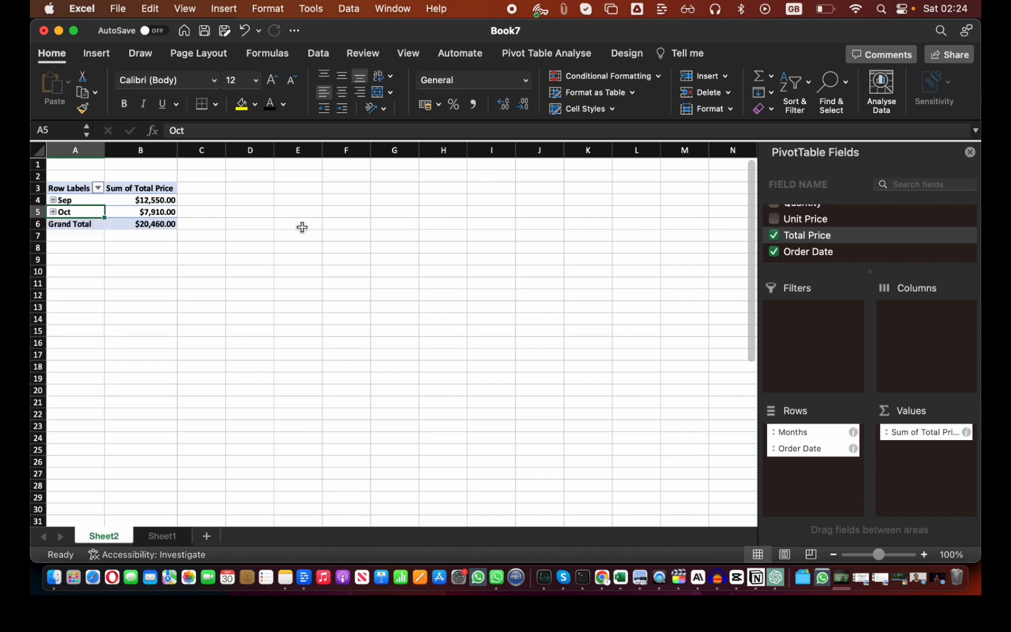
# Review the monthly totals in the pivot table and look through its available fields, including Product Name and Quantity
pyautogui.click(141, 209)
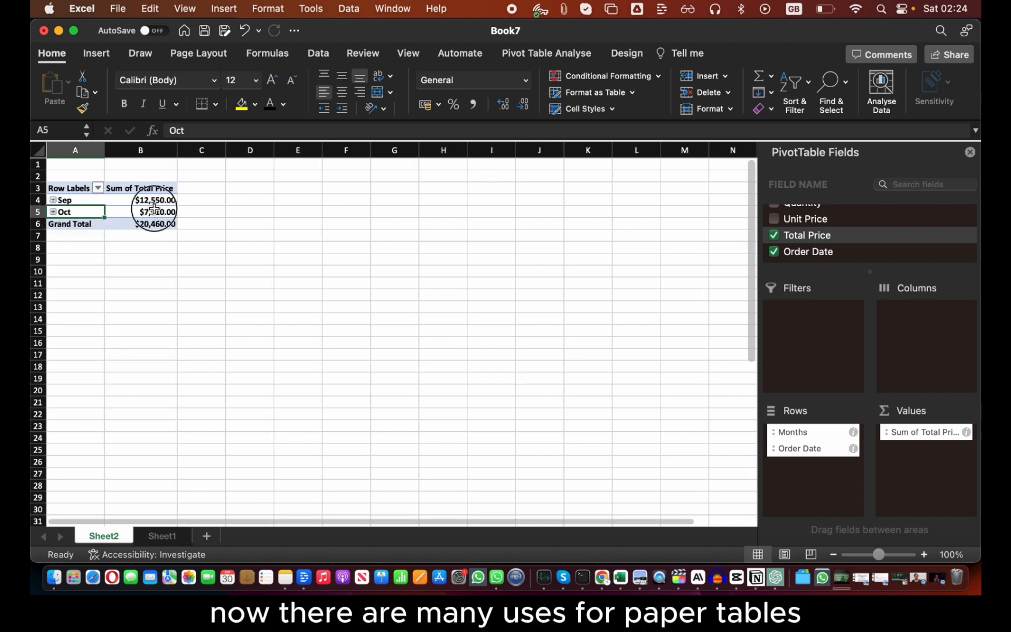
pyautogui.click(141, 200)
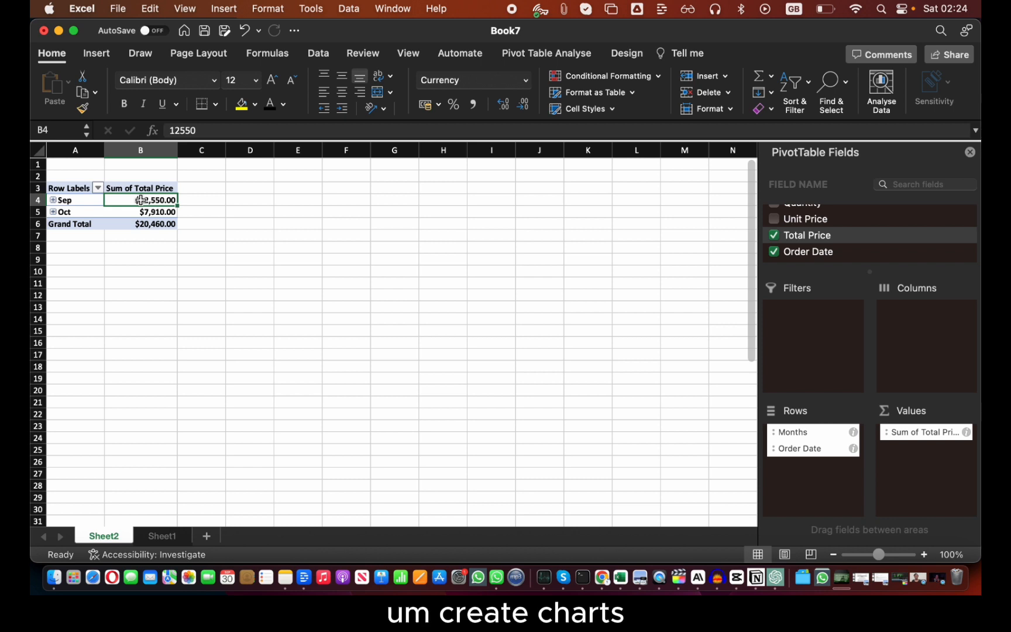
pyautogui.scroll(3, 799, 256)
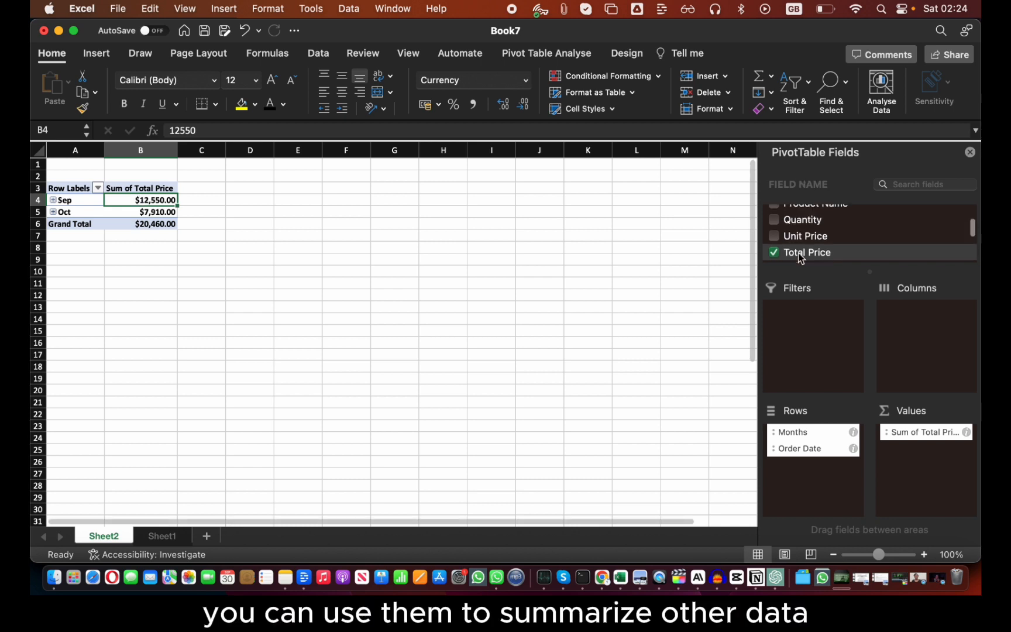
pyautogui.scroll(2, 799, 257)
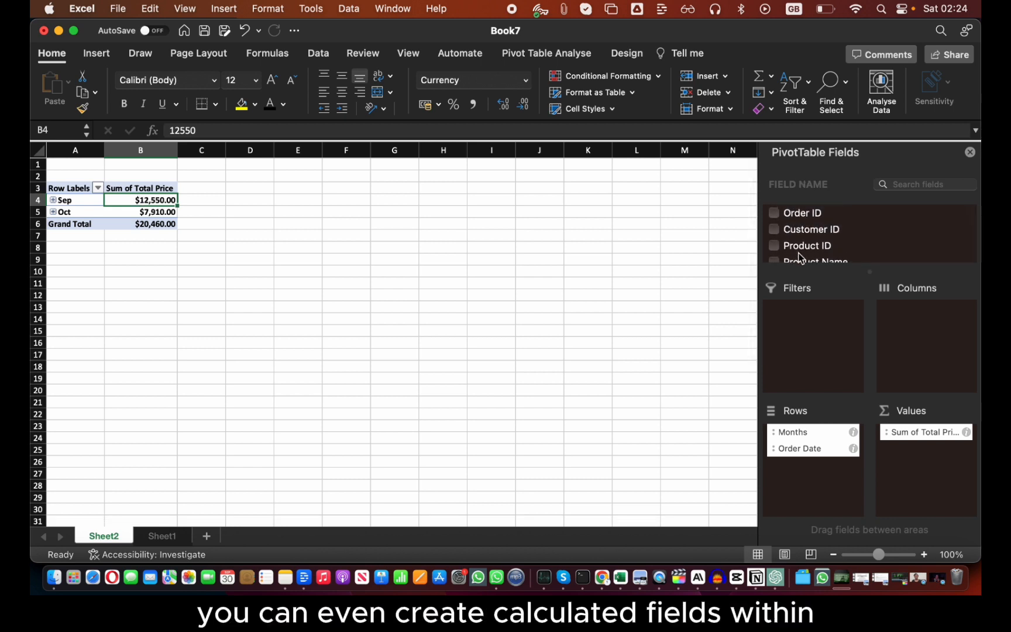
pyautogui.click(72, 200)
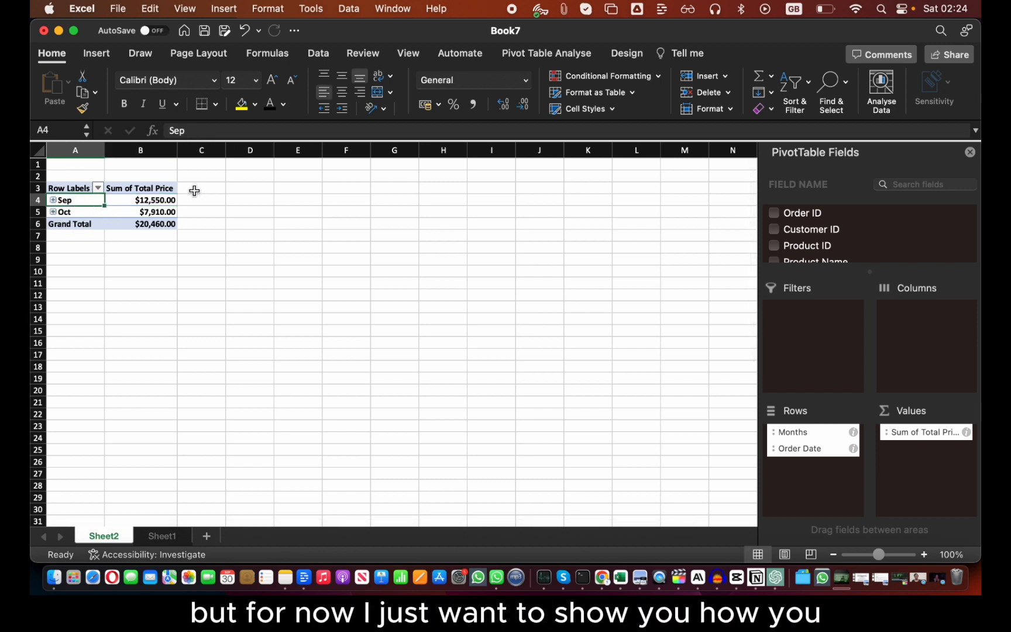
pyautogui.click(163, 190)
pyautogui.click(156, 200)
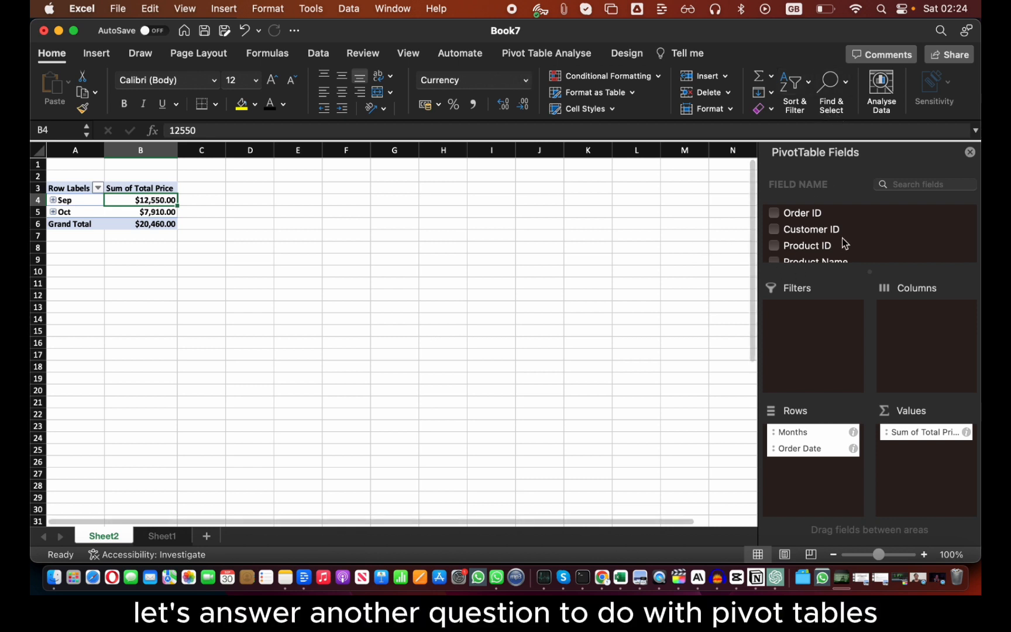
pyautogui.scroll(-2, 842, 237)
pyautogui.scroll(-1, 844, 242)
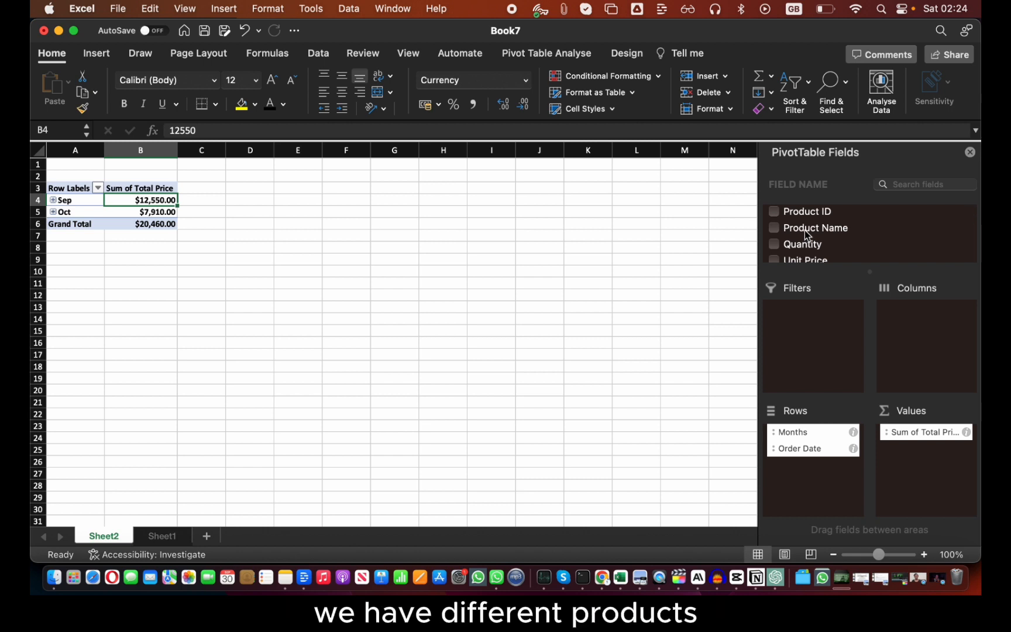
# Copy the whole pivot table in A3:B6 and paste the duplicate at cell F3 on the same sheet
pyautogui.click(86, 200)
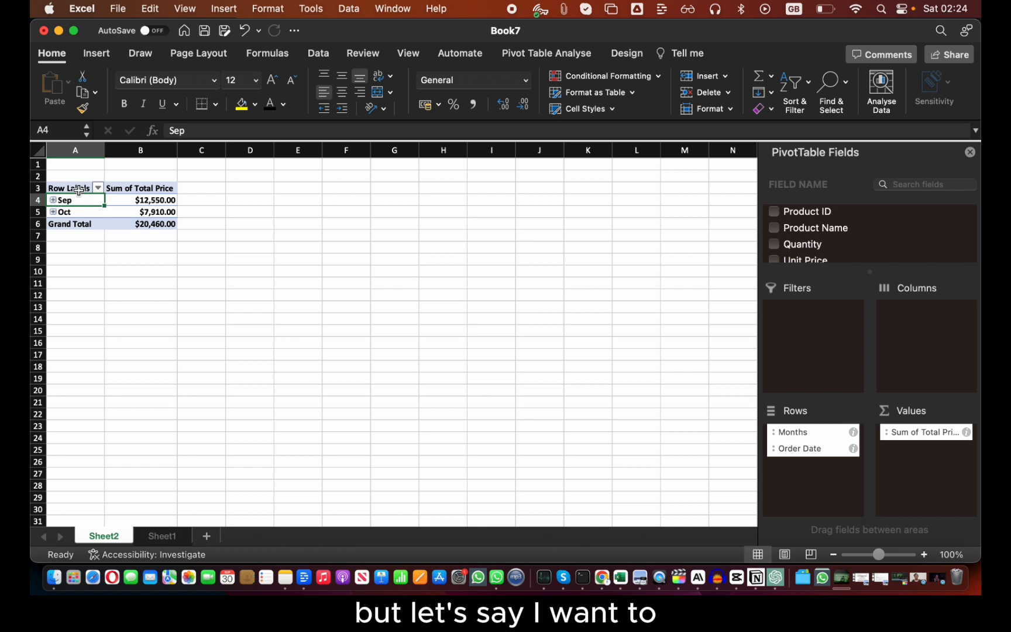
pyautogui.click(79, 189)
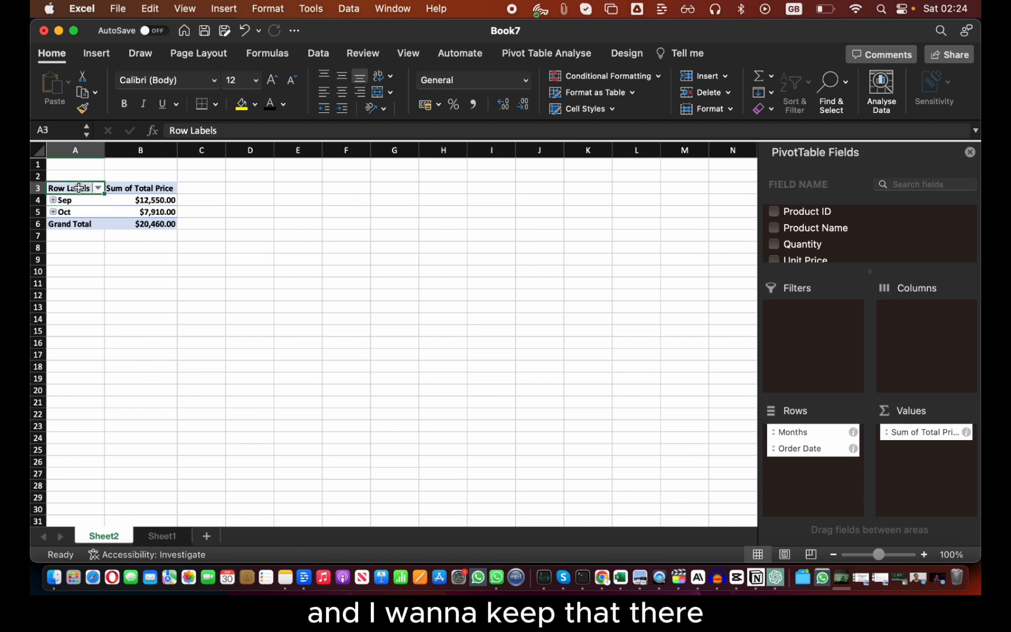
pyautogui.moveTo(78, 187); pyautogui.dragTo(127, 226)
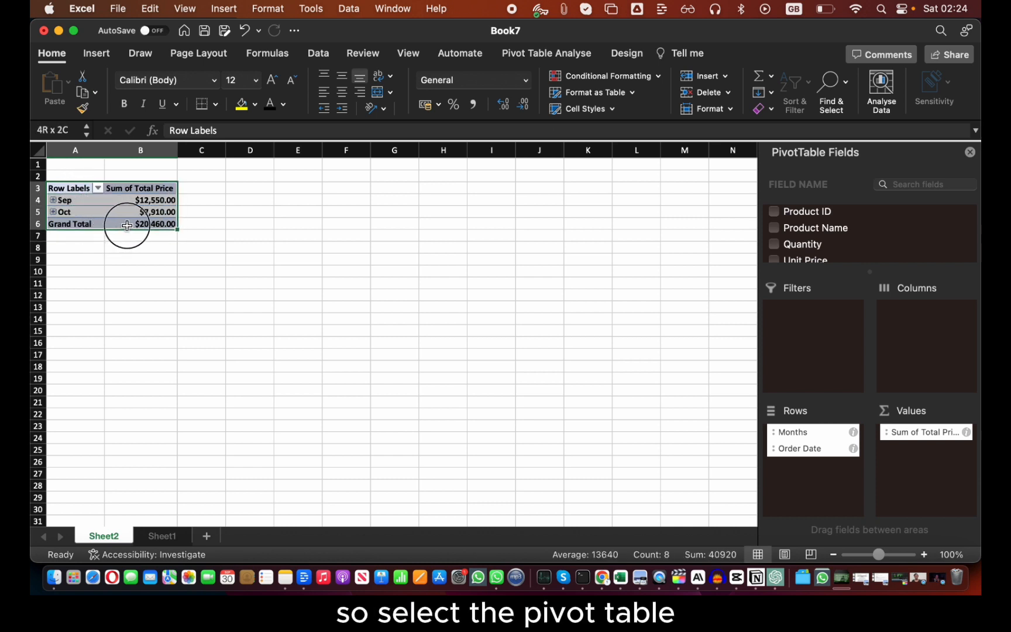
pyautogui.rightClick(128, 224)
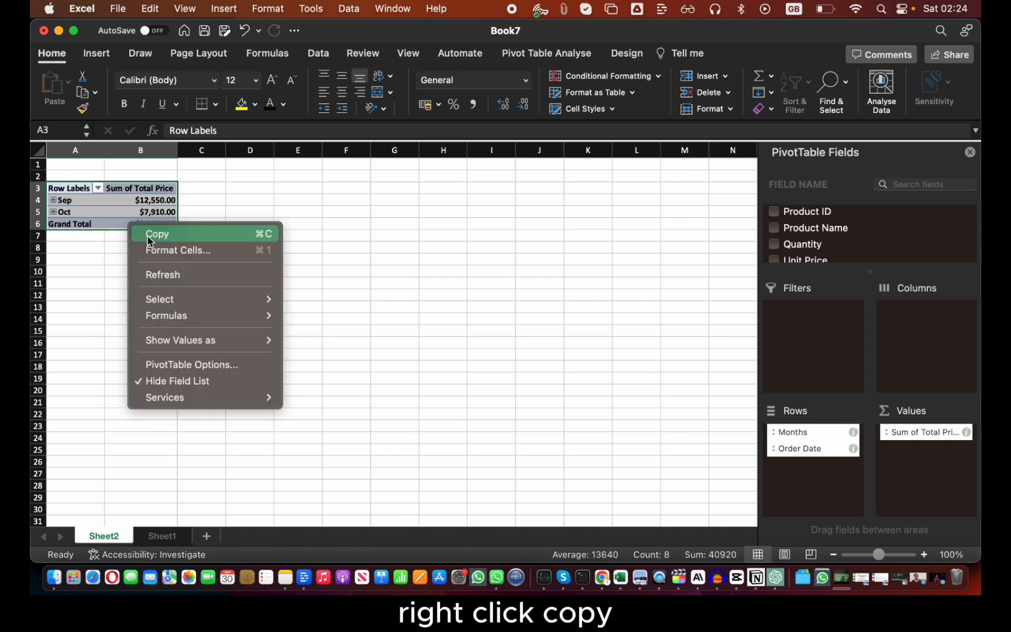
pyautogui.click(150, 235)
pyautogui.click(347, 187)
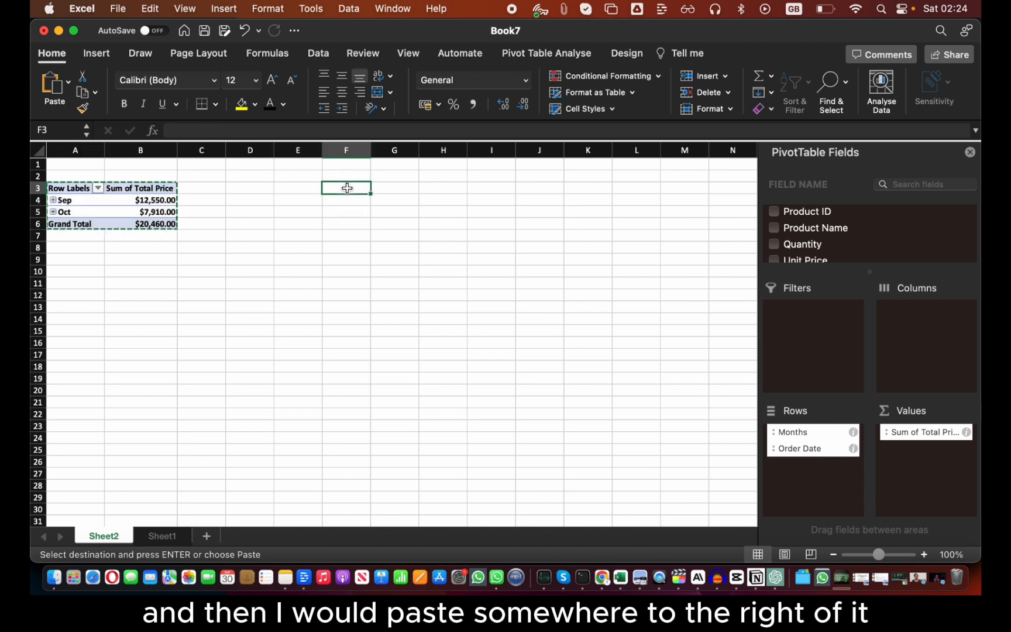
pyautogui.rightClick(347, 188)
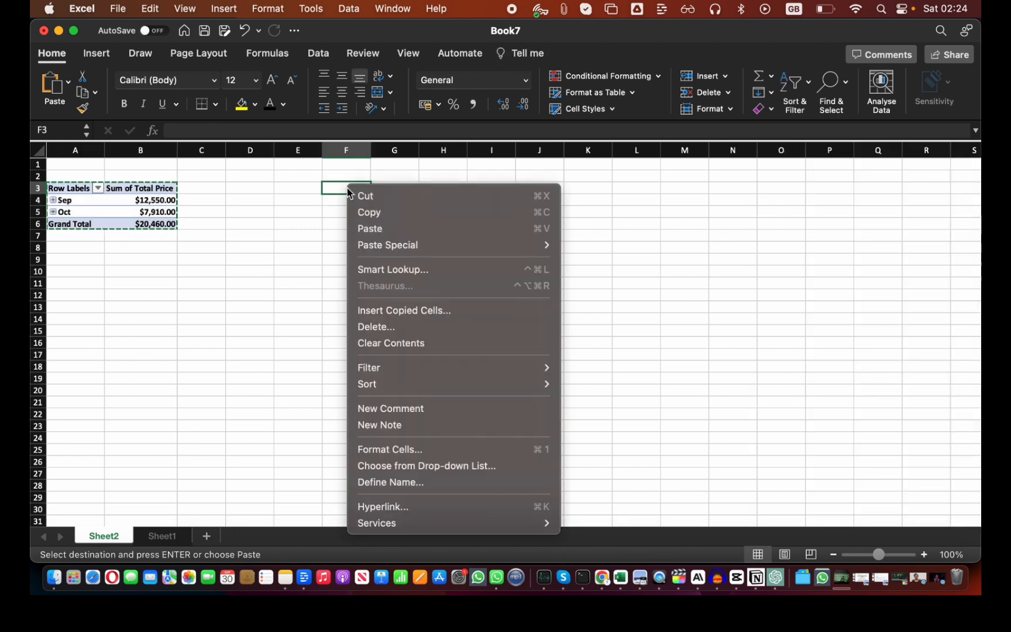
pyautogui.click(383, 228)
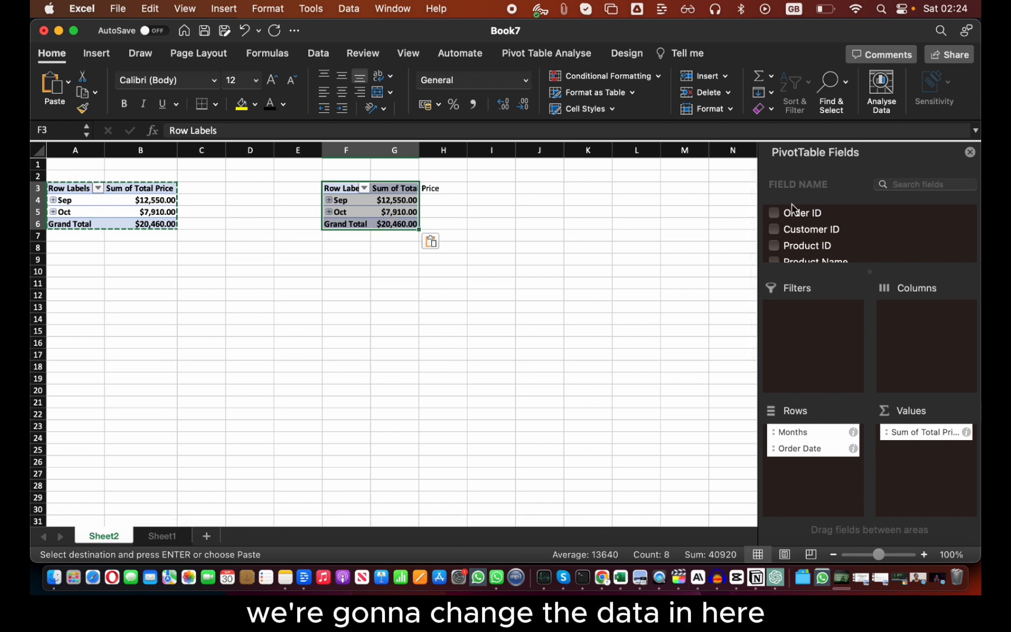
# Replace Months and Order Date with Product Name in the copied pivot table's rows, and add Quantity to its values
pyautogui.moveTo(821, 428); pyautogui.dragTo(672, 410)
pyautogui.moveTo(793, 455); pyautogui.dragTo(605, 425)
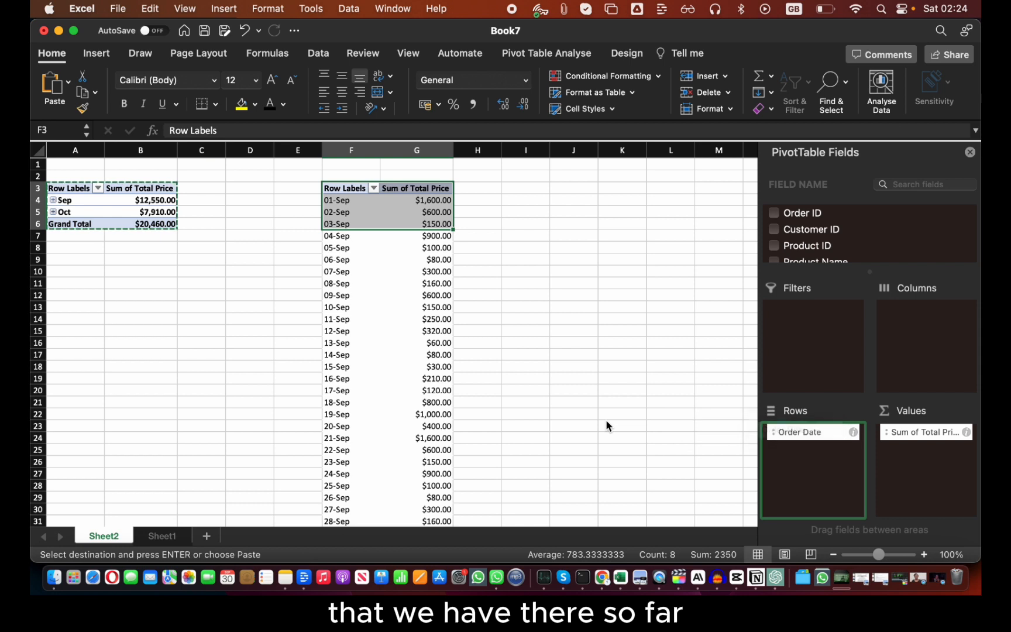
pyautogui.click(809, 250)
pyautogui.scroll(-2, 819, 240)
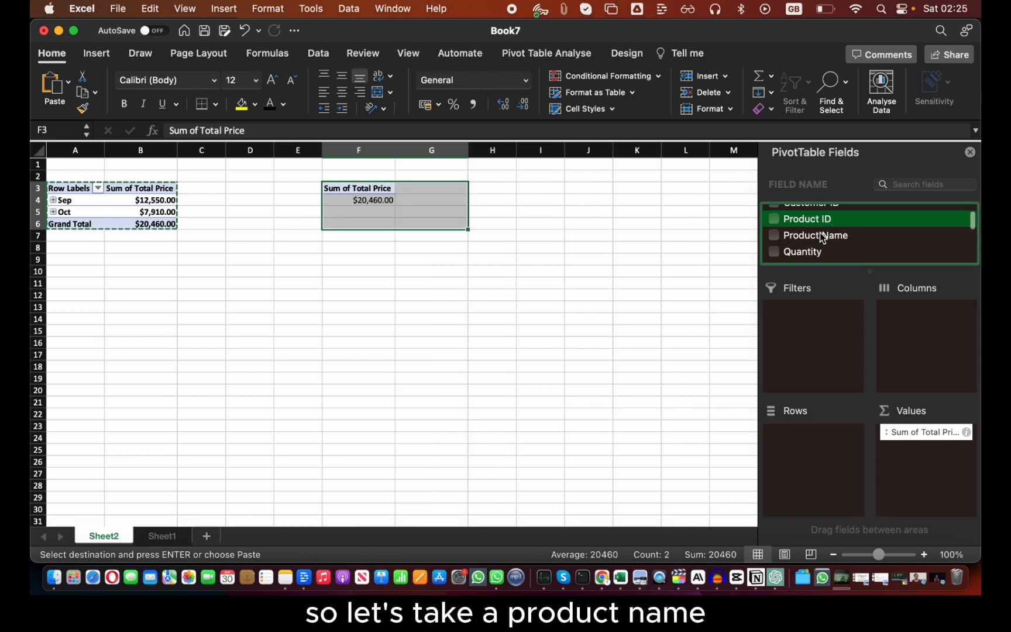
pyautogui.moveTo(822, 237); pyautogui.dragTo(816, 498)
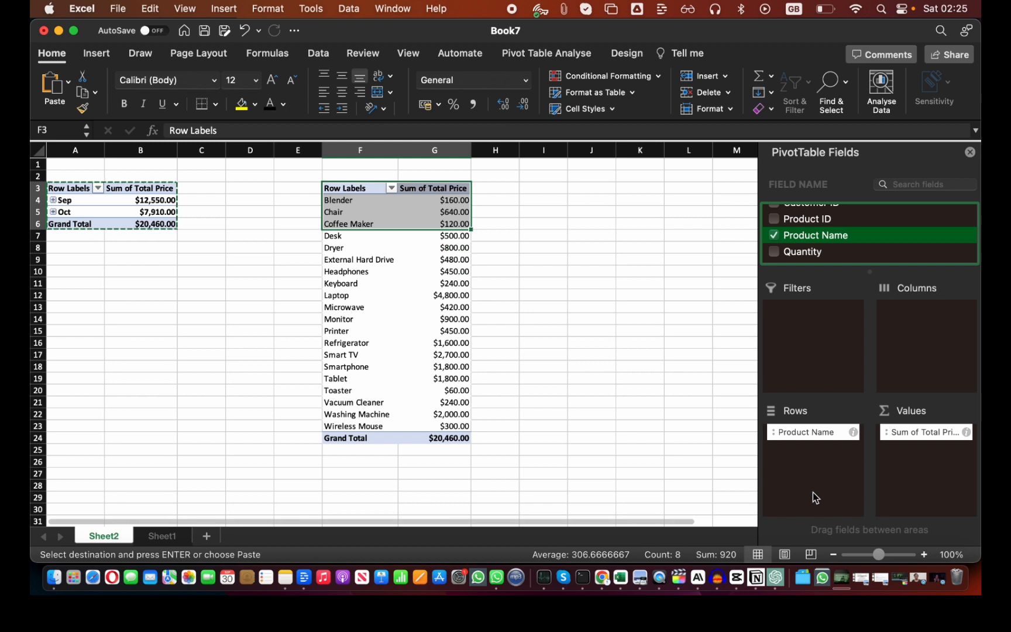
pyautogui.click(361, 201)
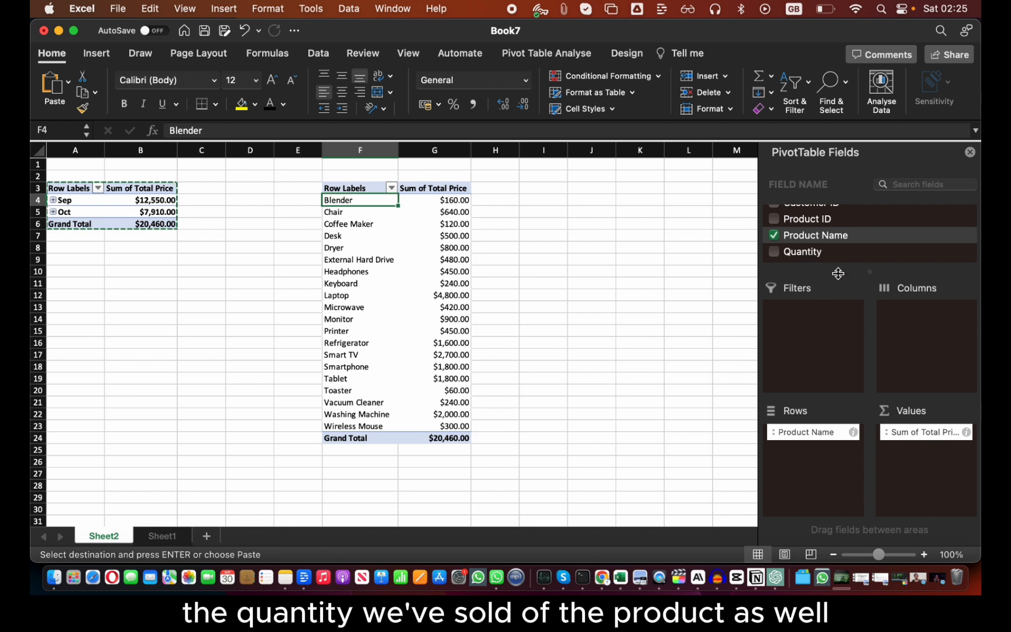
pyautogui.moveTo(801, 252); pyautogui.dragTo(925, 451)
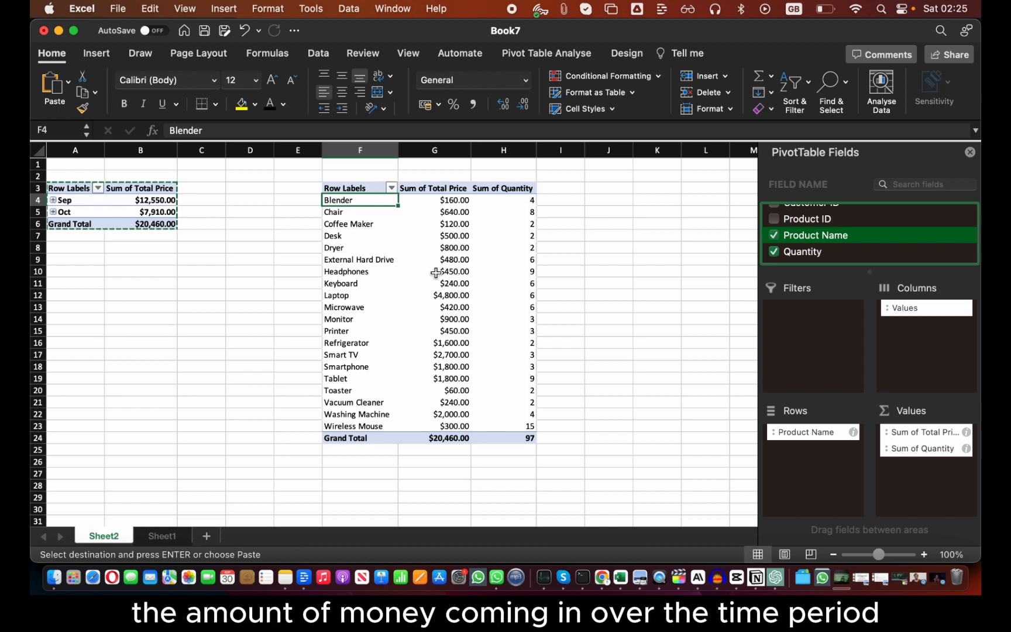
# Sort the product pivot table's rows in descending order by Sum of Total Price
pyautogui.click(391, 188)
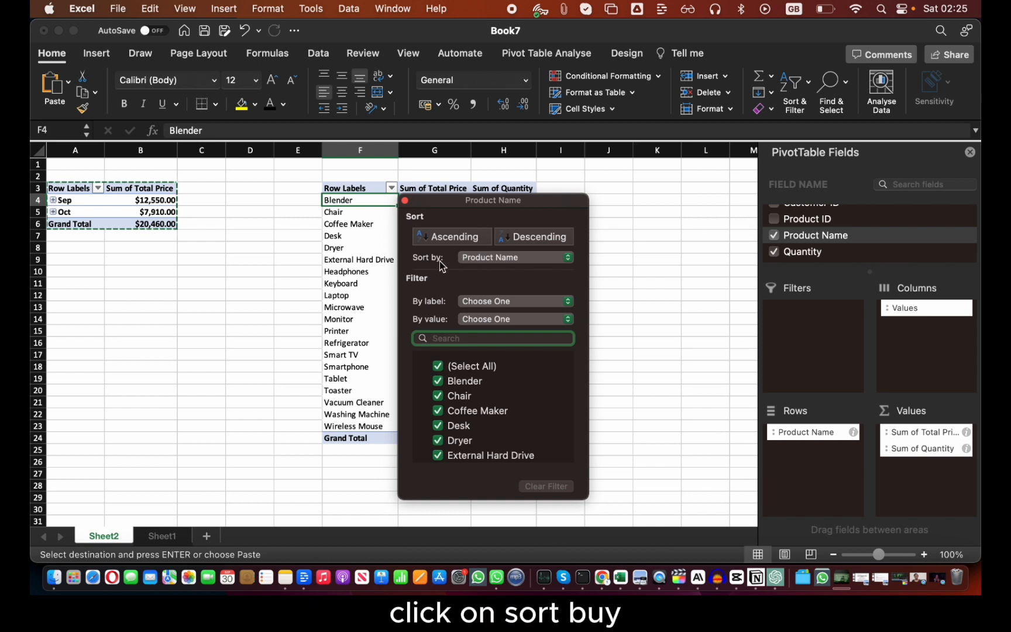
pyautogui.click(508, 263)
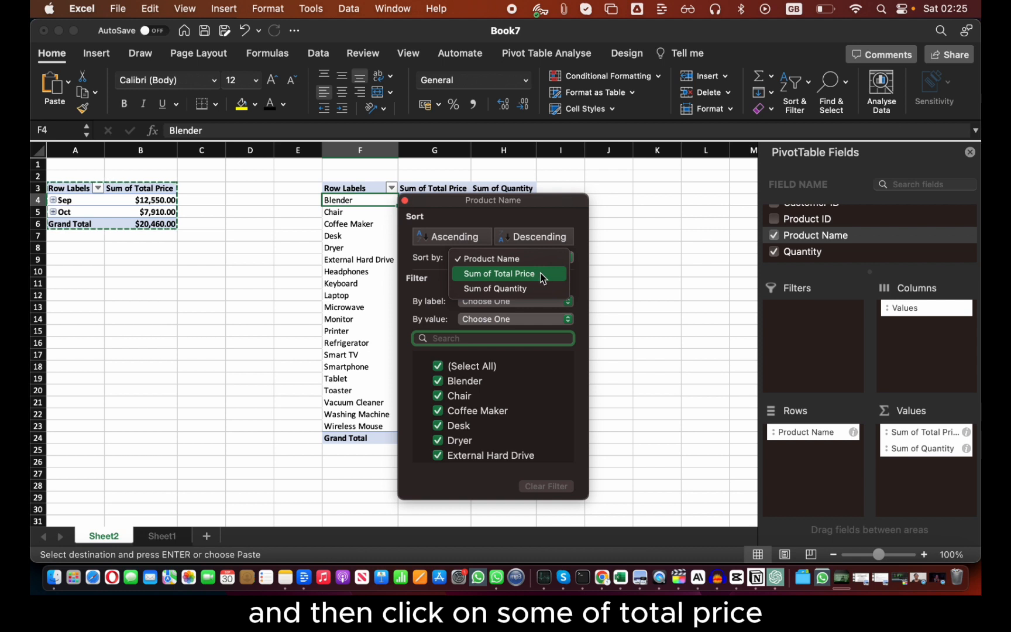
pyautogui.click(544, 274)
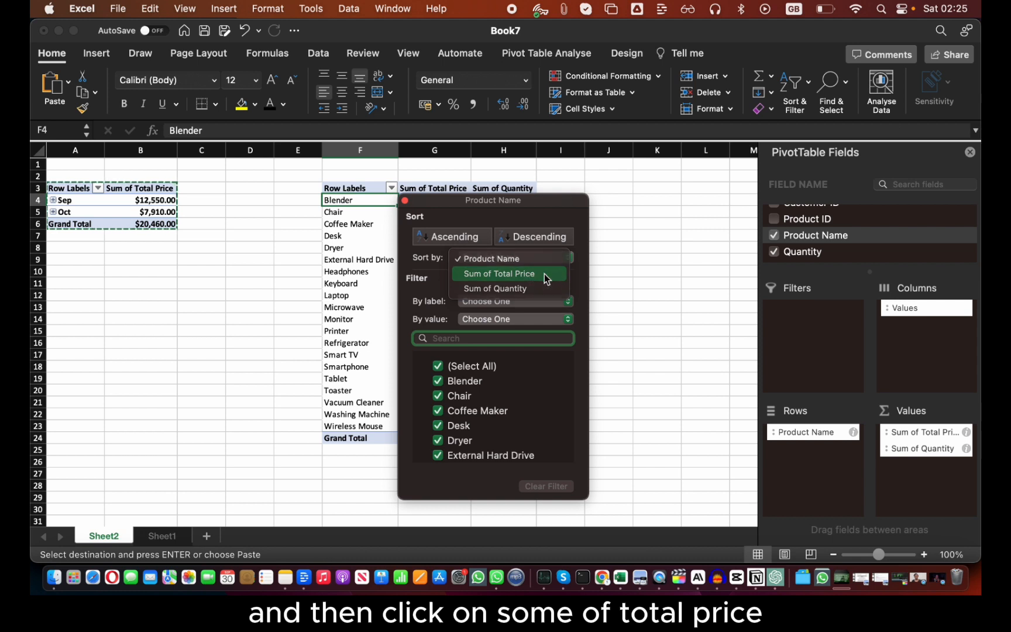
pyautogui.click(561, 240)
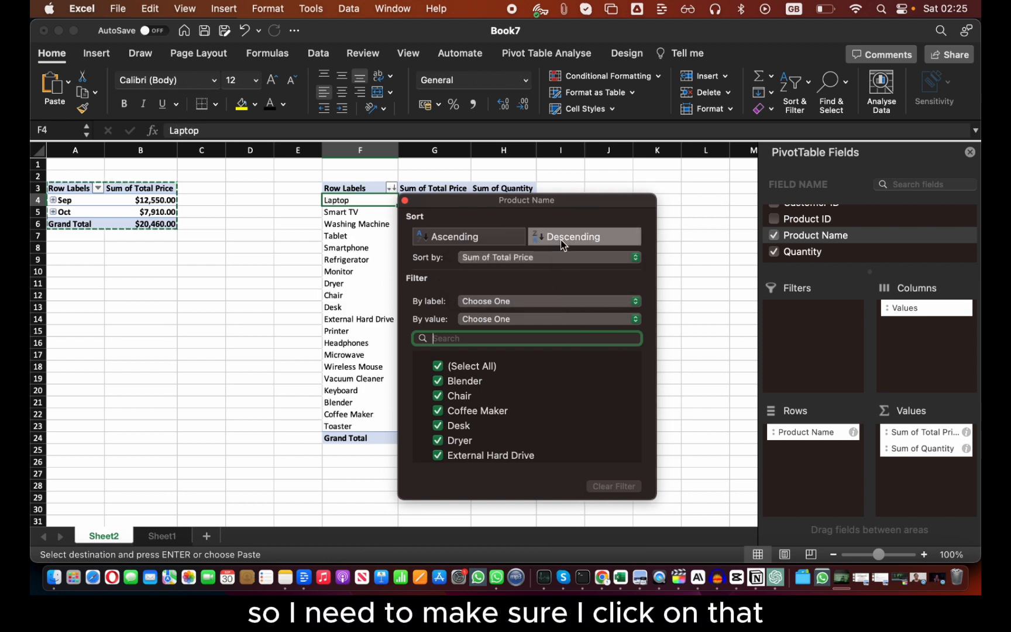
pyautogui.moveTo(576, 202); pyautogui.dragTo(761, 191)
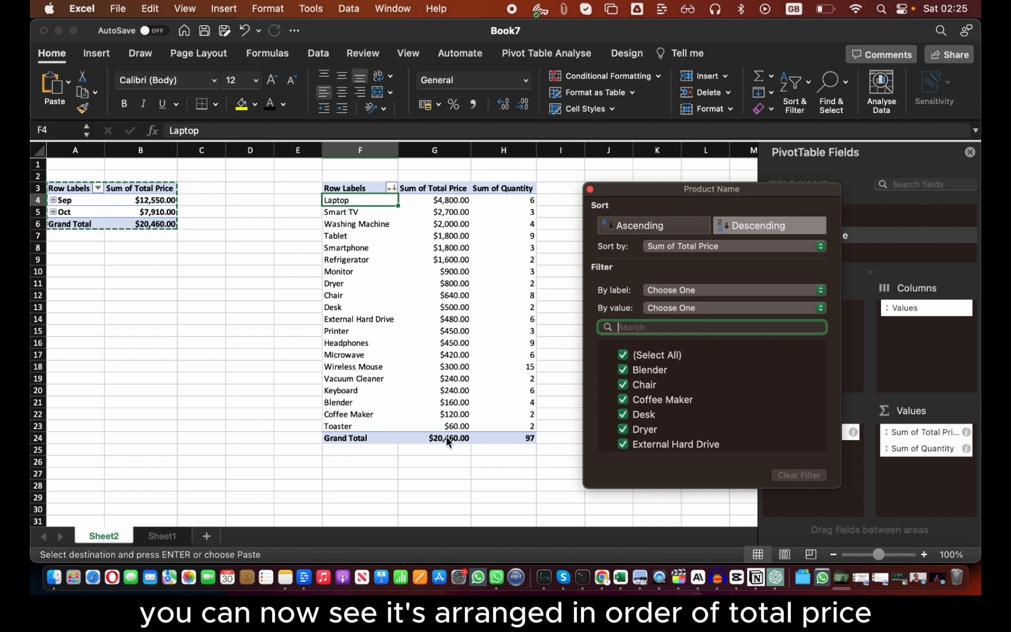
pyautogui.click(590, 190)
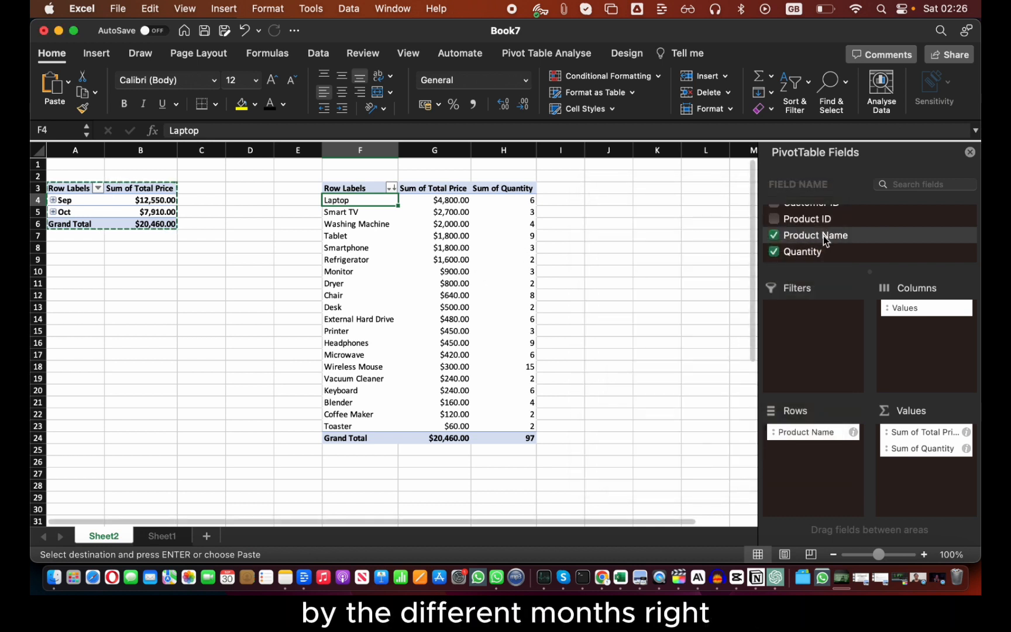
# Add Order Date to the product pivot table's columns to split price and quantity by month
pyautogui.scroll(2, 828, 237)
pyautogui.scroll(-3, 819, 237)
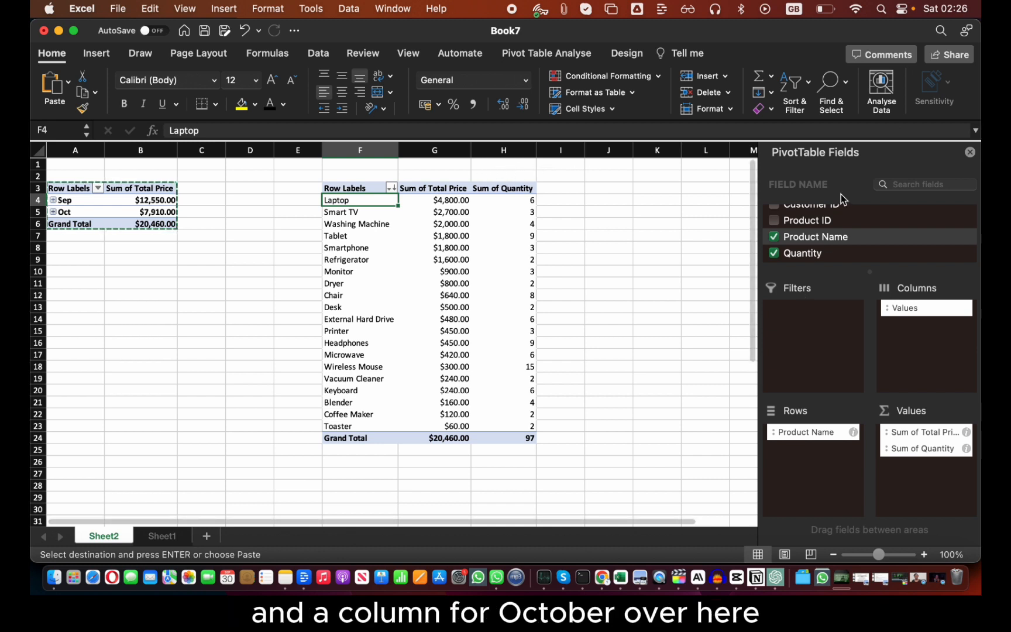
pyautogui.scroll(2, 825, 244)
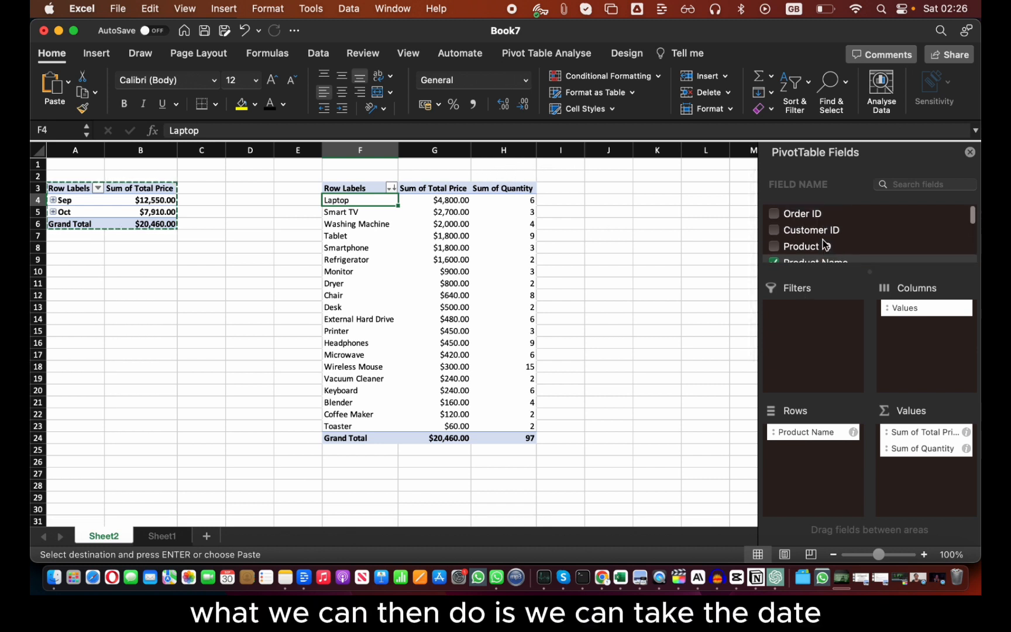
pyautogui.scroll(-3, 825, 244)
pyautogui.scroll(-3, 824, 245)
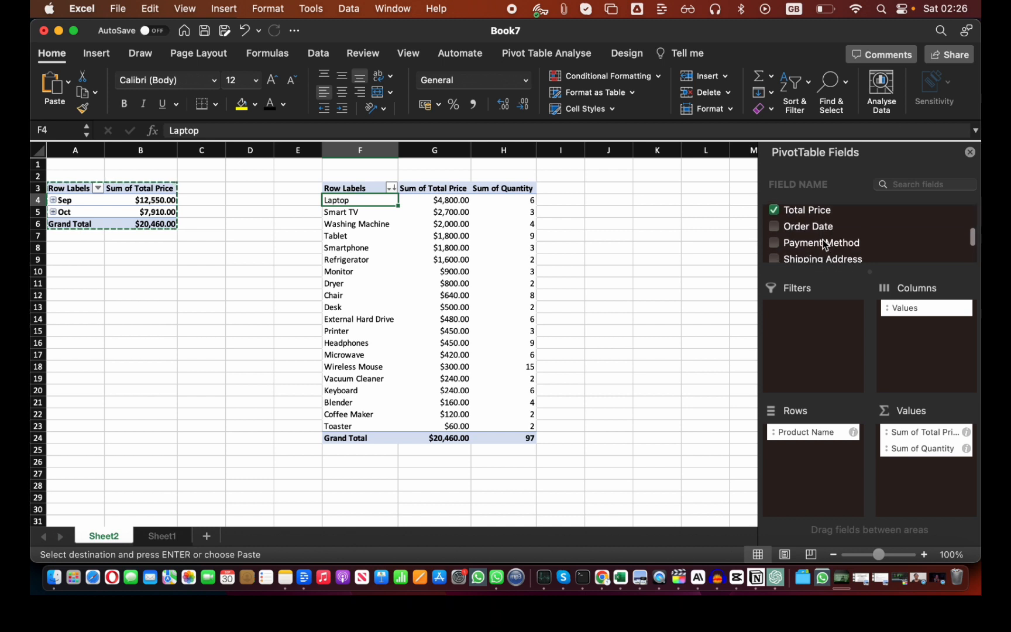
pyautogui.click(811, 228)
pyautogui.moveTo(810, 228); pyautogui.dragTo(928, 328)
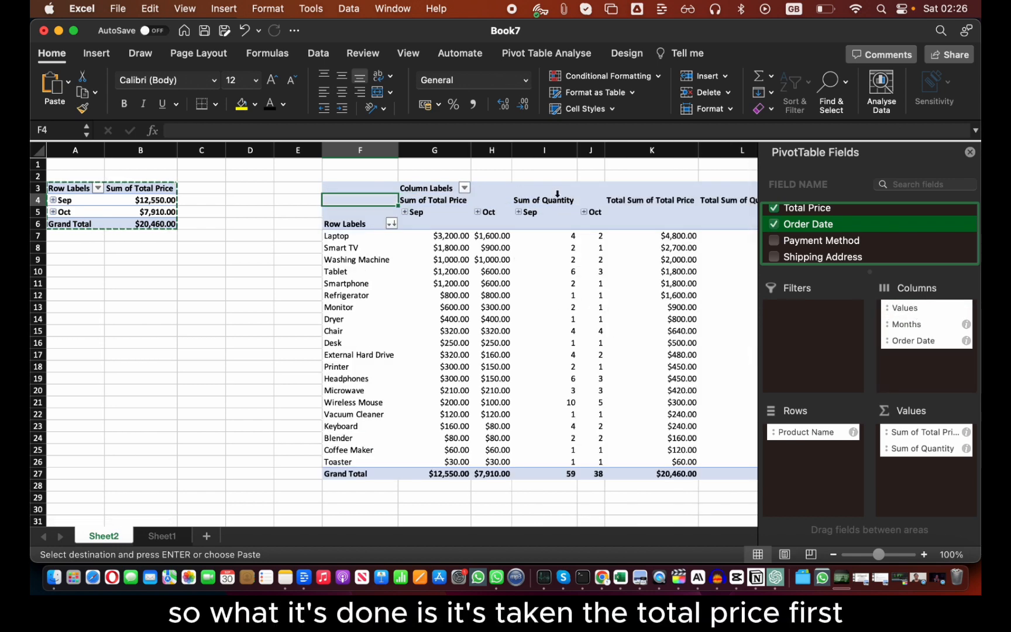
# Compare the September and October total prices per product, including Laptop, Monitor, Dryer and Microwave
pyautogui.hscroll(2, 537, 255)
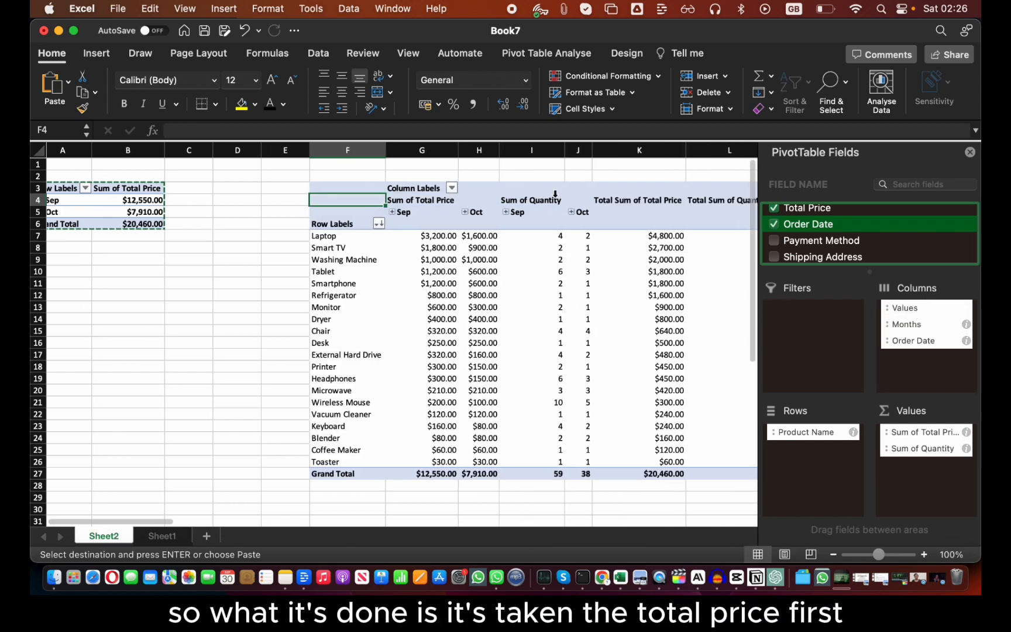
pyautogui.click(409, 201)
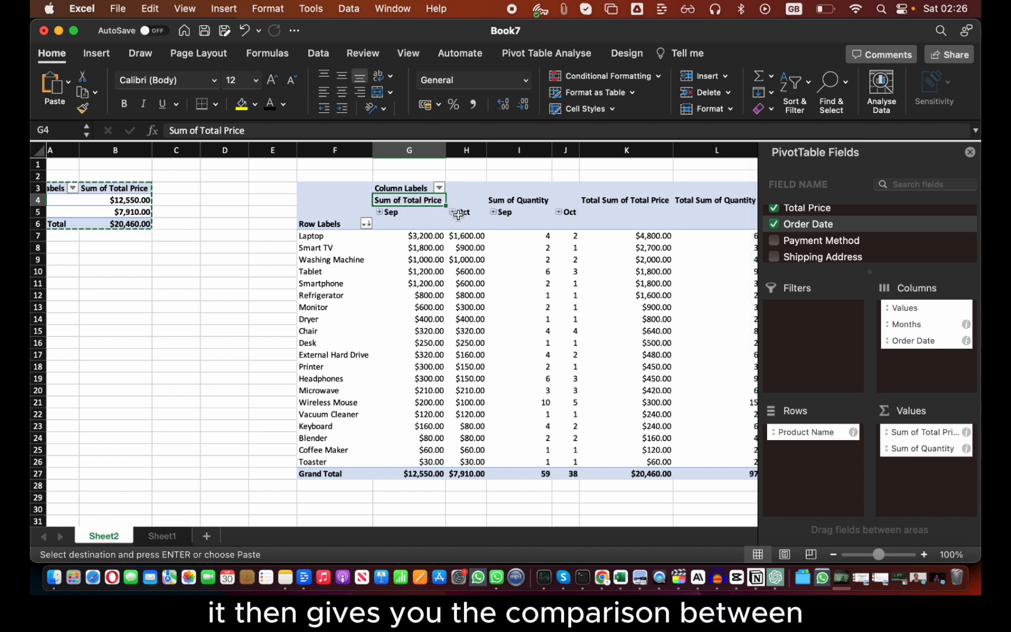
pyautogui.click(424, 214)
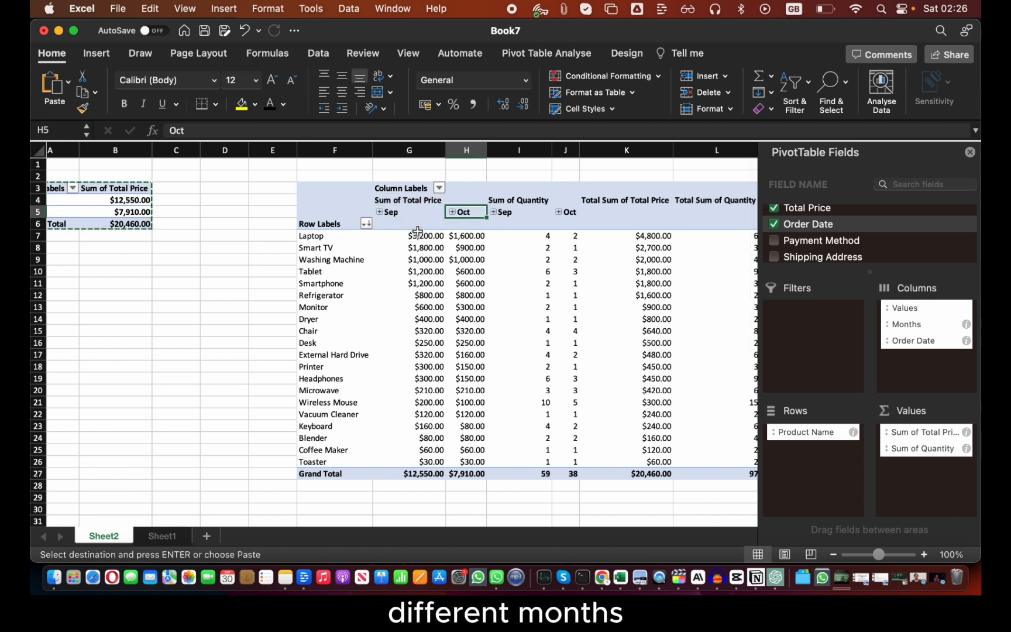
pyautogui.click(426, 235)
pyautogui.click(463, 235)
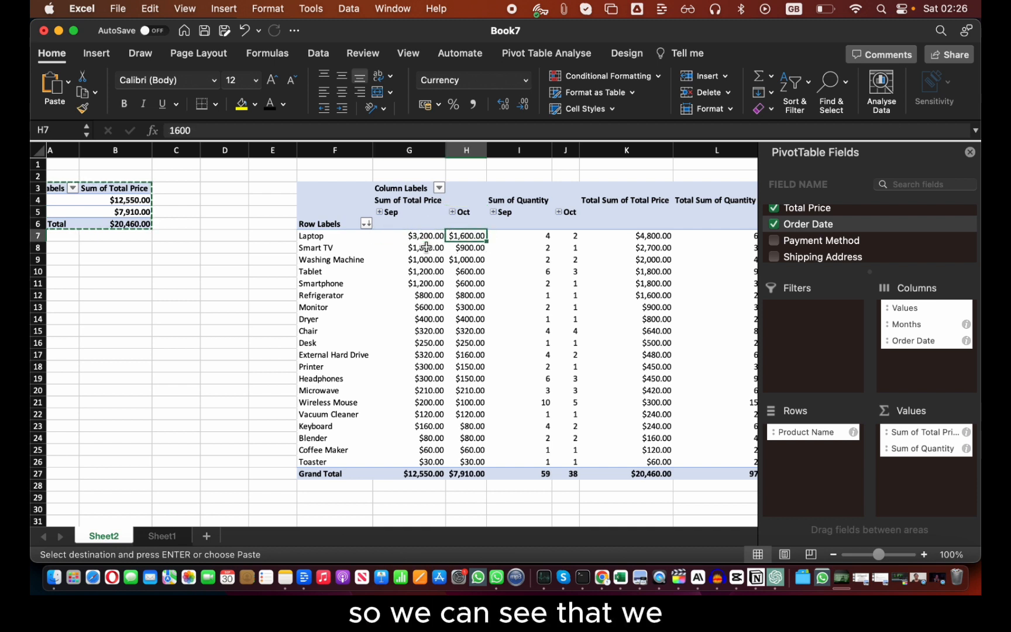
pyautogui.click(429, 236)
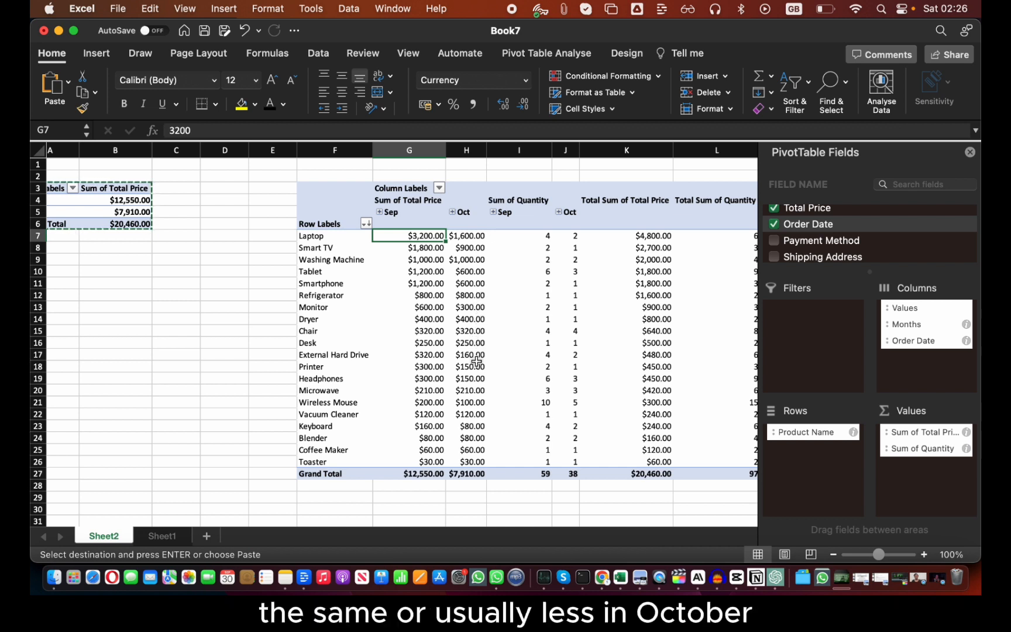
pyautogui.click(471, 307)
pyautogui.click(473, 319)
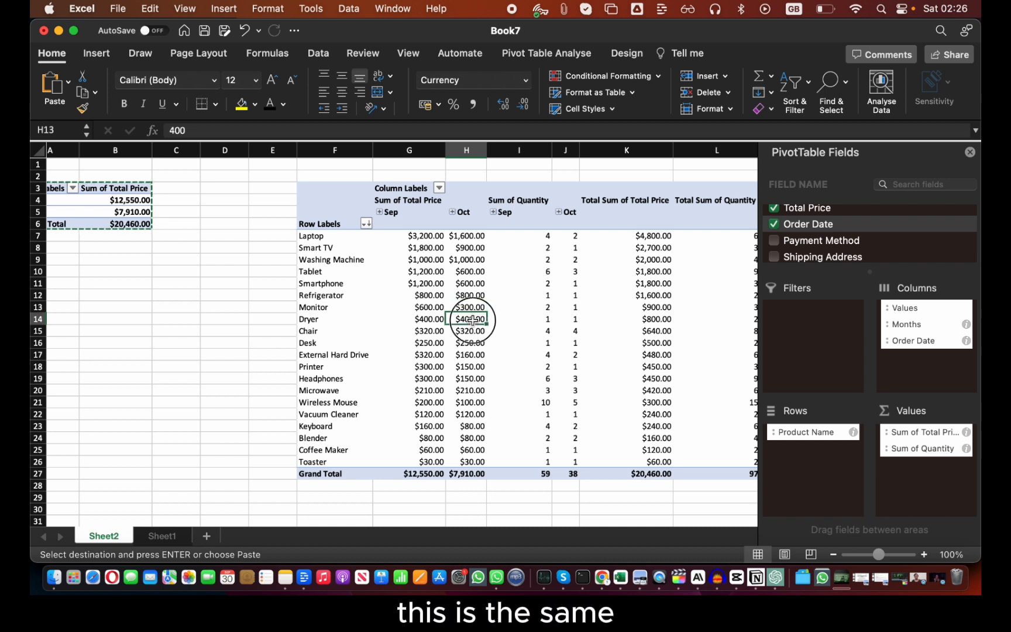
pyautogui.moveTo(472, 320); pyautogui.dragTo(426, 319)
pyautogui.moveTo(426, 403); pyautogui.dragTo(468, 390)
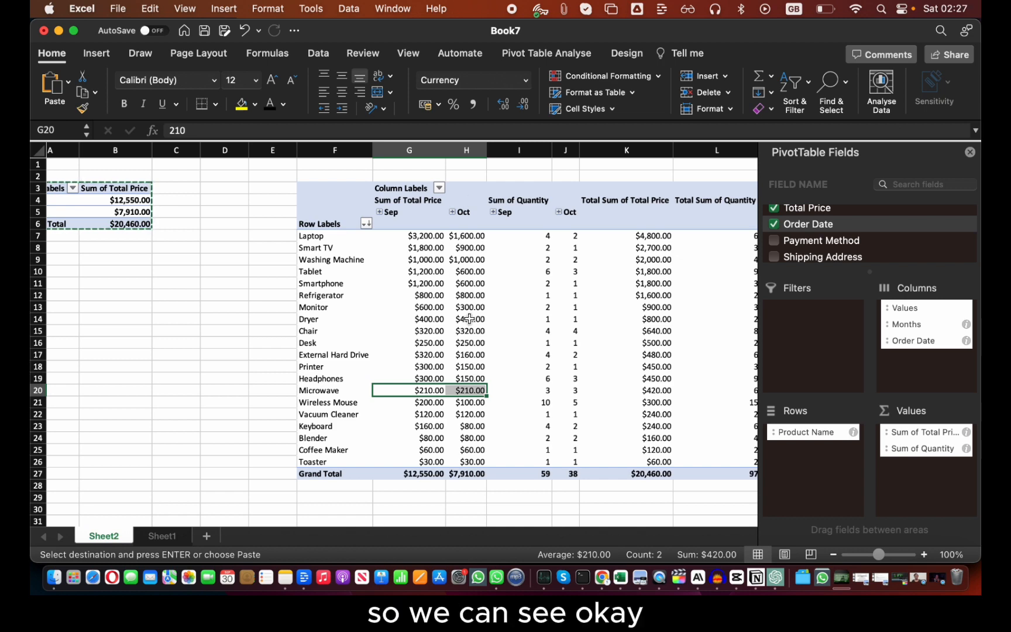
# Review the monthly Sum of Total Price and Sum of Quantity columns and their overall total columns
pyautogui.hscroll(1, 463, 294)
pyautogui.hscroll(4, 462, 294)
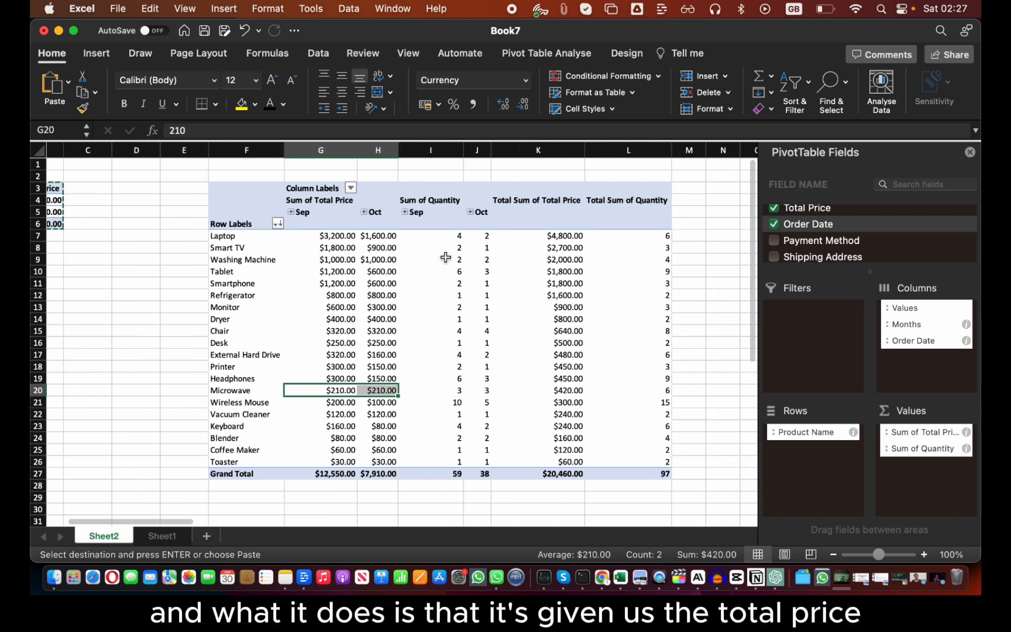
pyautogui.click(337, 198)
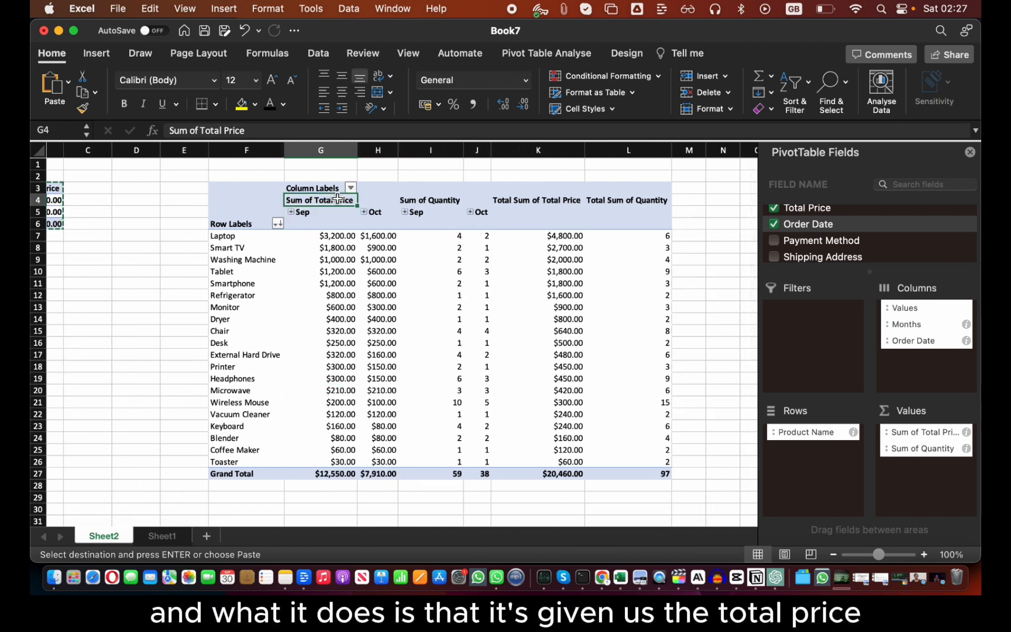
pyautogui.scroll(-1, 335, 221)
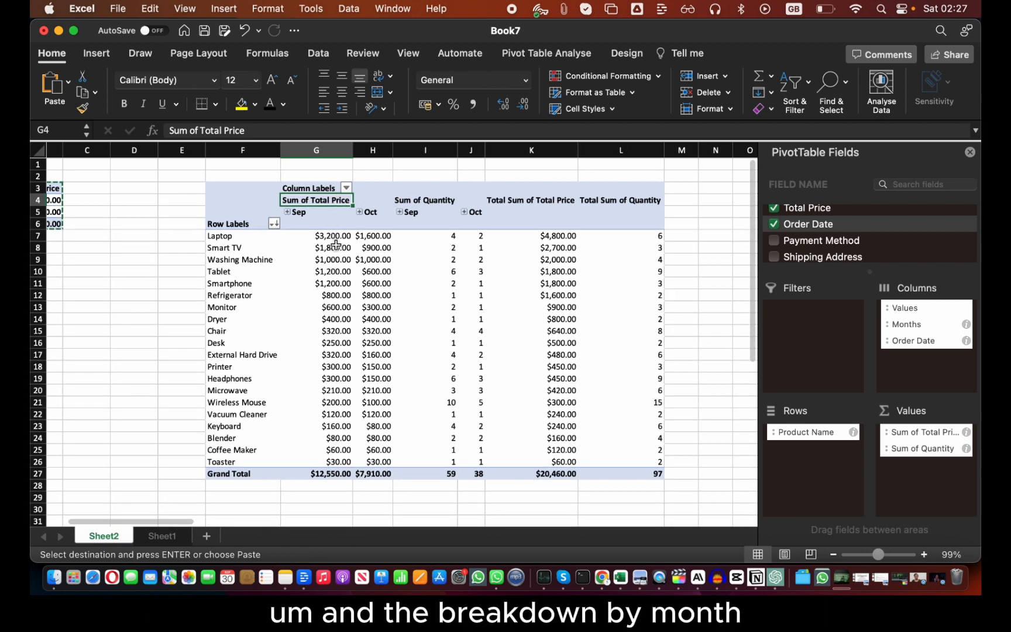
pyautogui.click(431, 203)
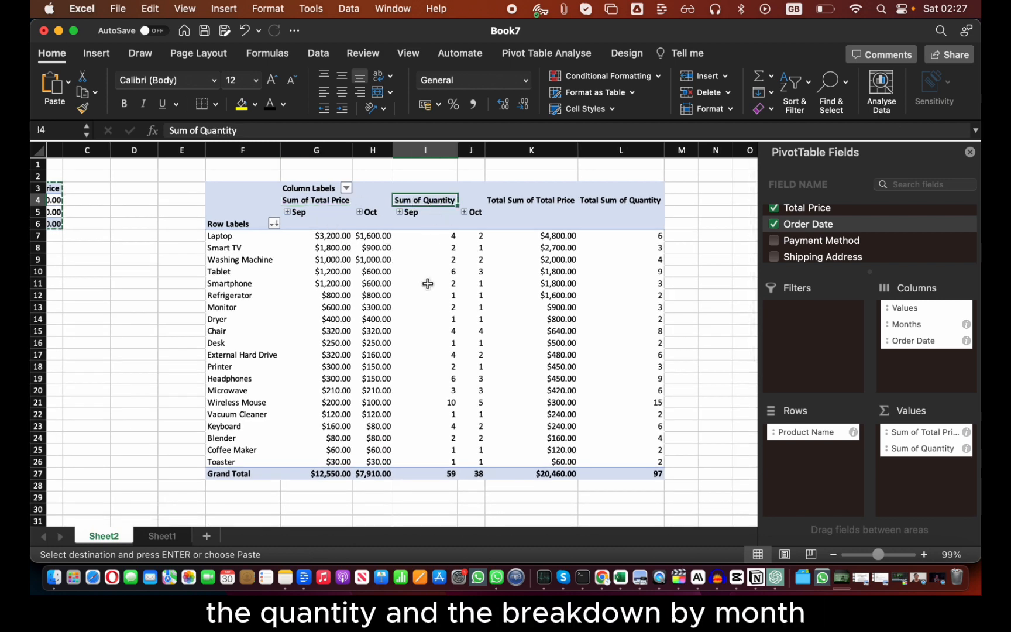
pyautogui.click(556, 201)
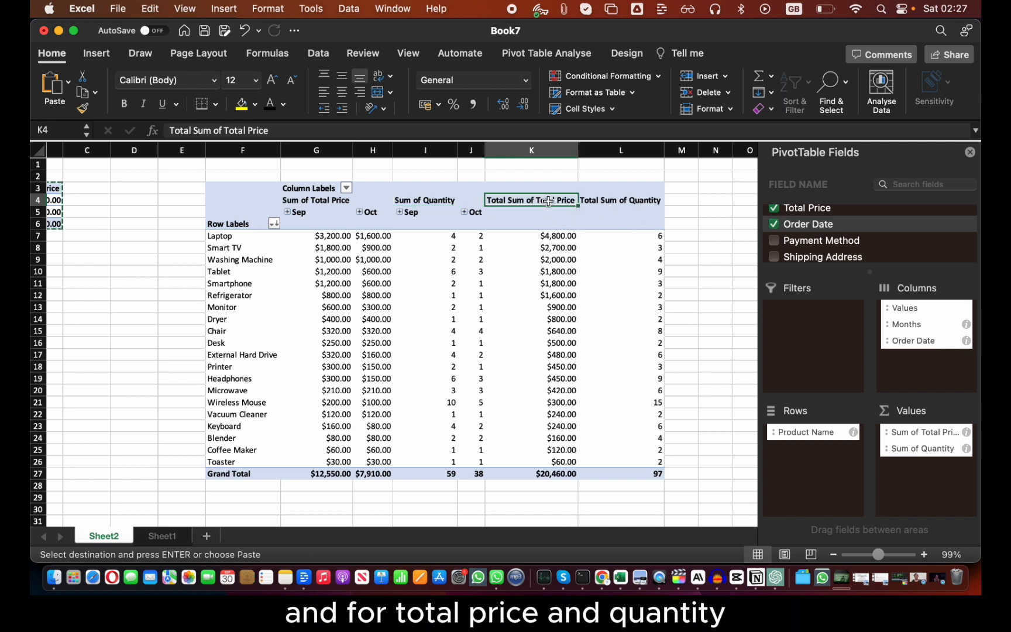
pyautogui.click(634, 203)
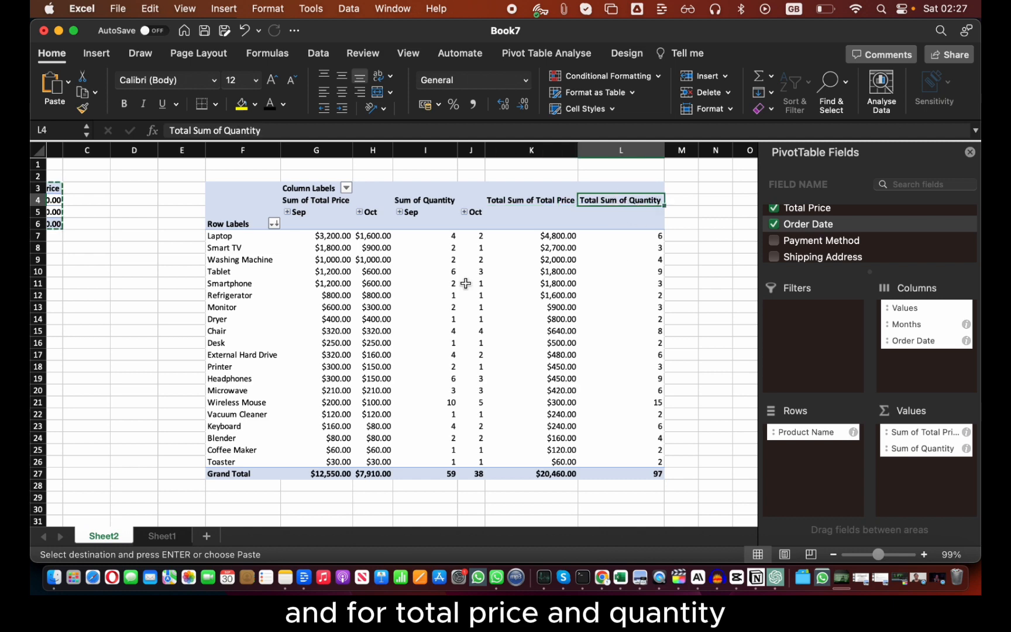
# Remove Order Date from the product pivot table's columns and move Months from the columns to the filters
pyautogui.hscroll(-1, 304, 289)
pyautogui.hscroll(-2, 304, 289)
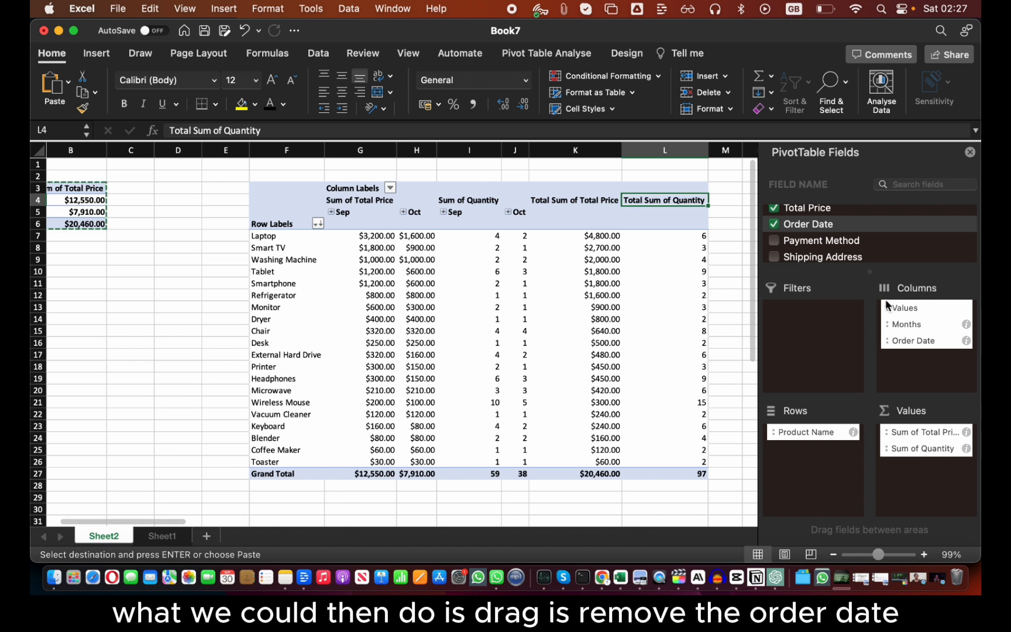
pyautogui.moveTo(913, 340); pyautogui.dragTo(746, 373)
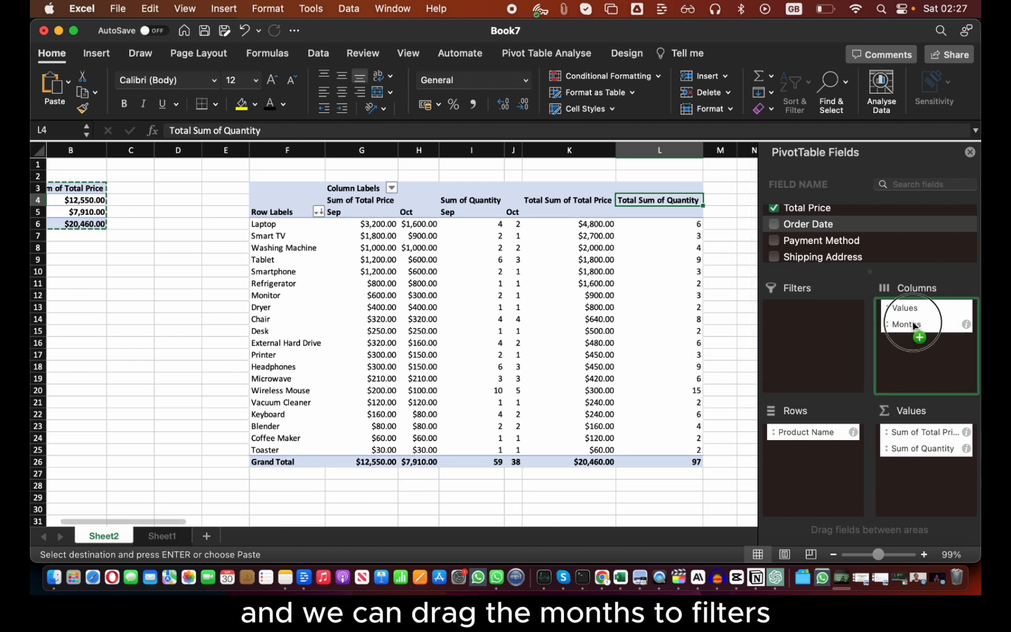
pyautogui.moveTo(914, 325); pyautogui.dragTo(796, 323)
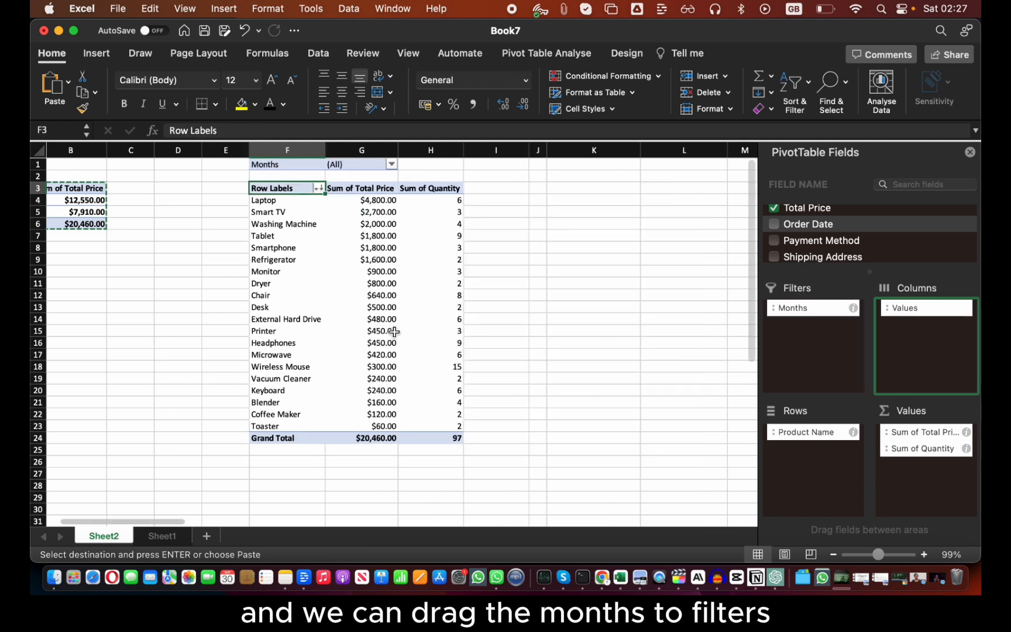
pyautogui.hscroll(-1, 350, 289)
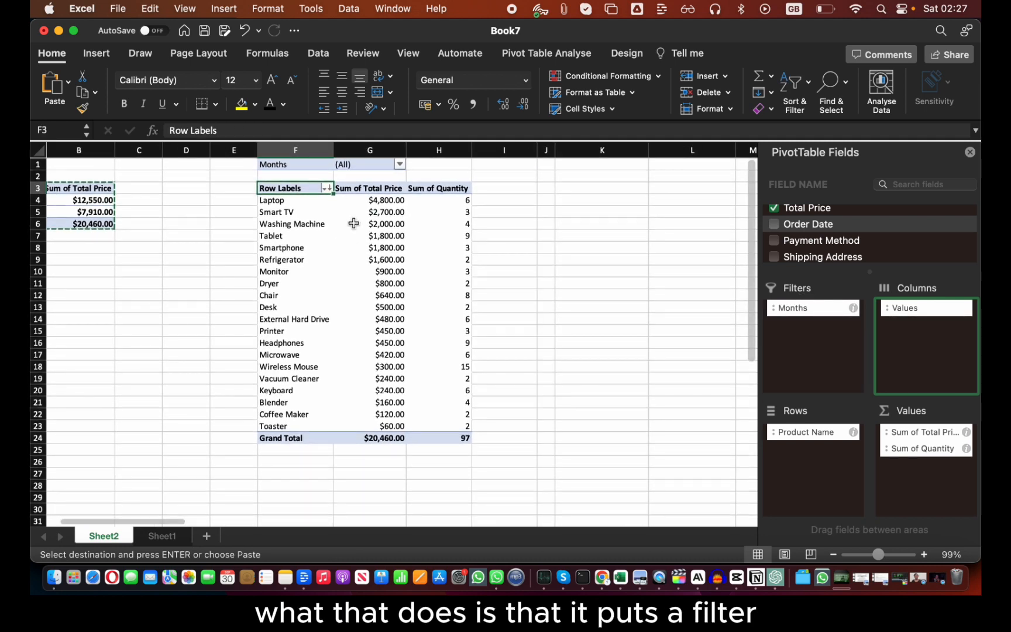
# Filter the product pivot table's Months to Sep only
pyautogui.click(324, 164)
pyautogui.click(399, 164)
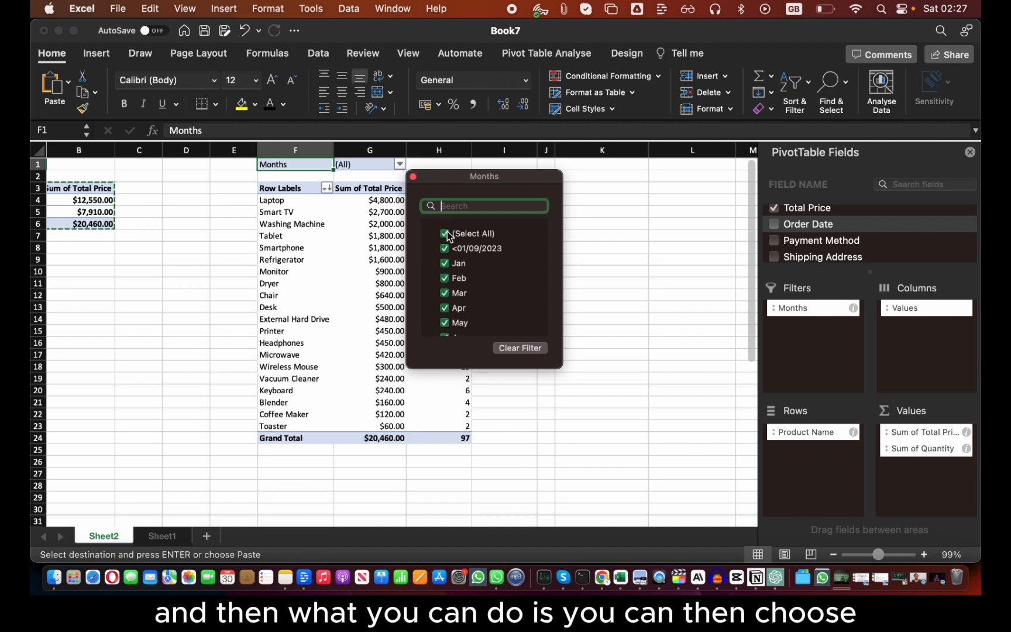
pyautogui.scroll(-5, 455, 243)
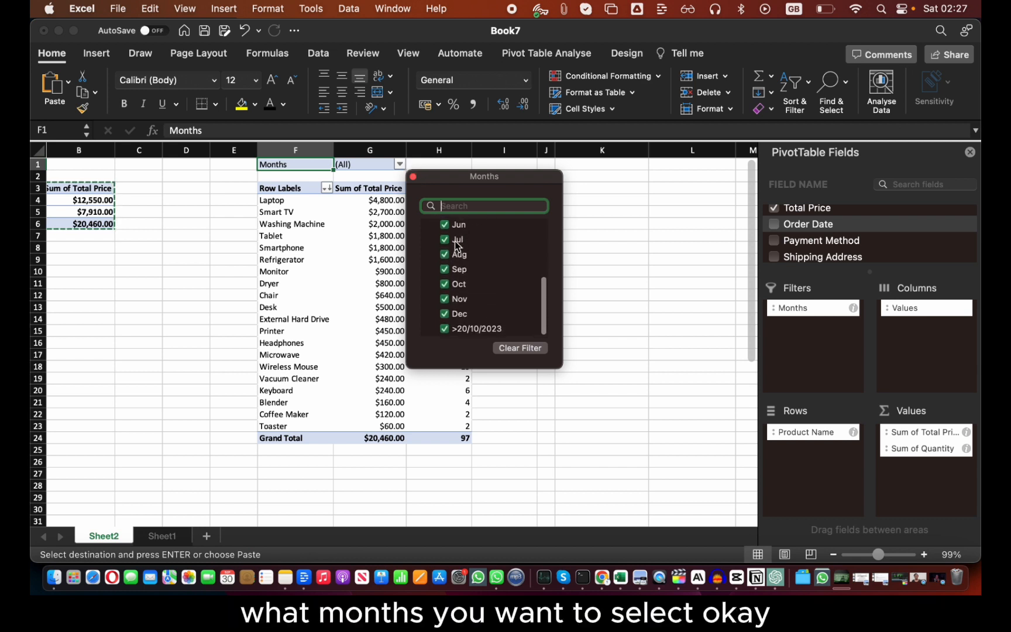
pyautogui.scroll(5, 455, 243)
pyautogui.click(445, 233)
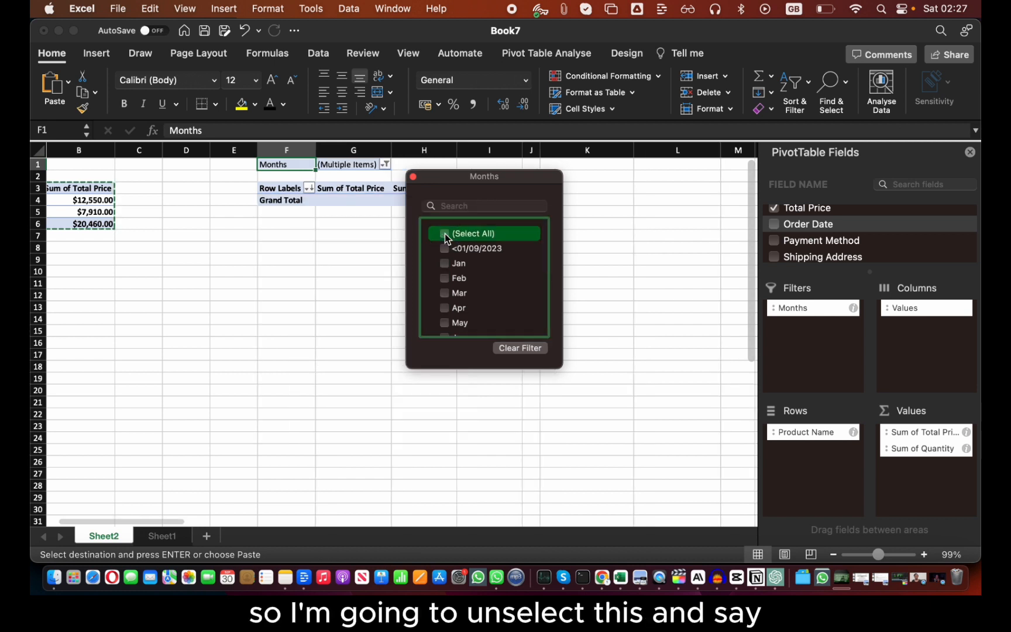
pyautogui.scroll(-5, 448, 297)
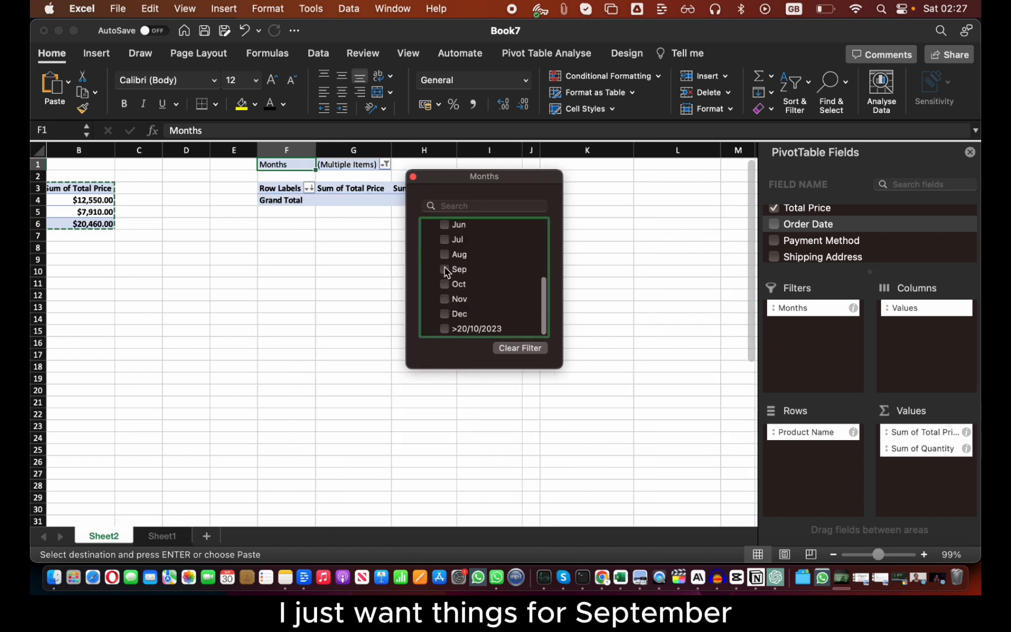
pyautogui.click(444, 269)
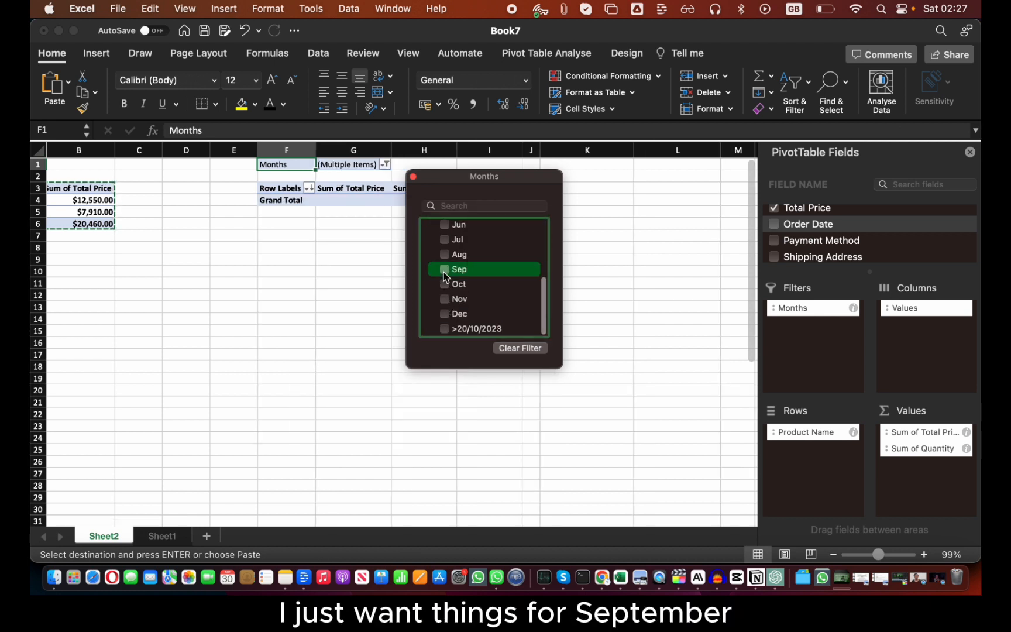
pyautogui.click(413, 176)
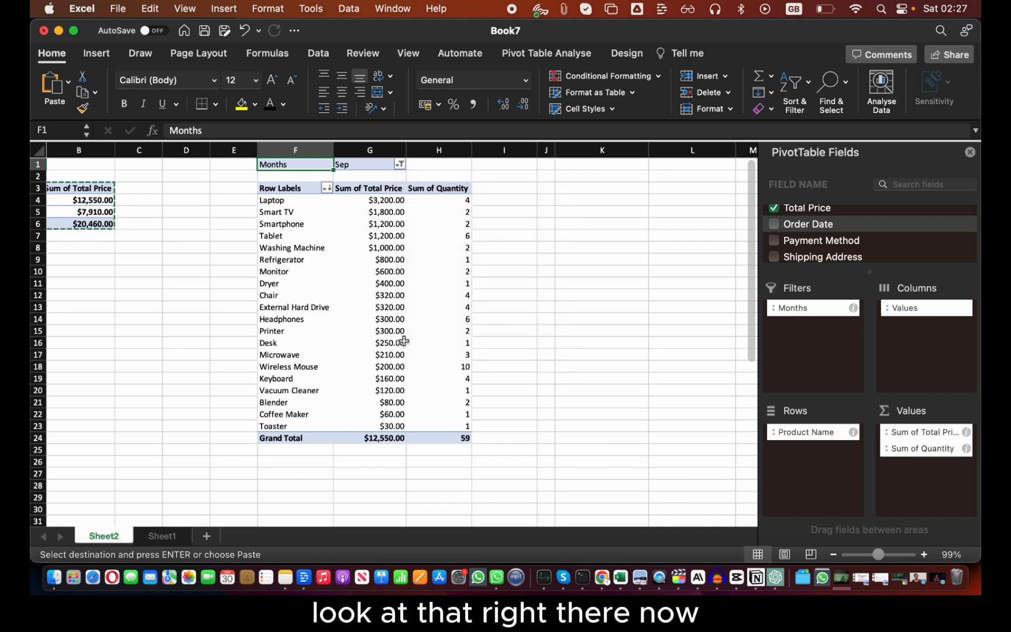
# Select all Months in the product pivot table's filter, then show only Jan and Feb to check them for sales data
pyautogui.click(400, 164)
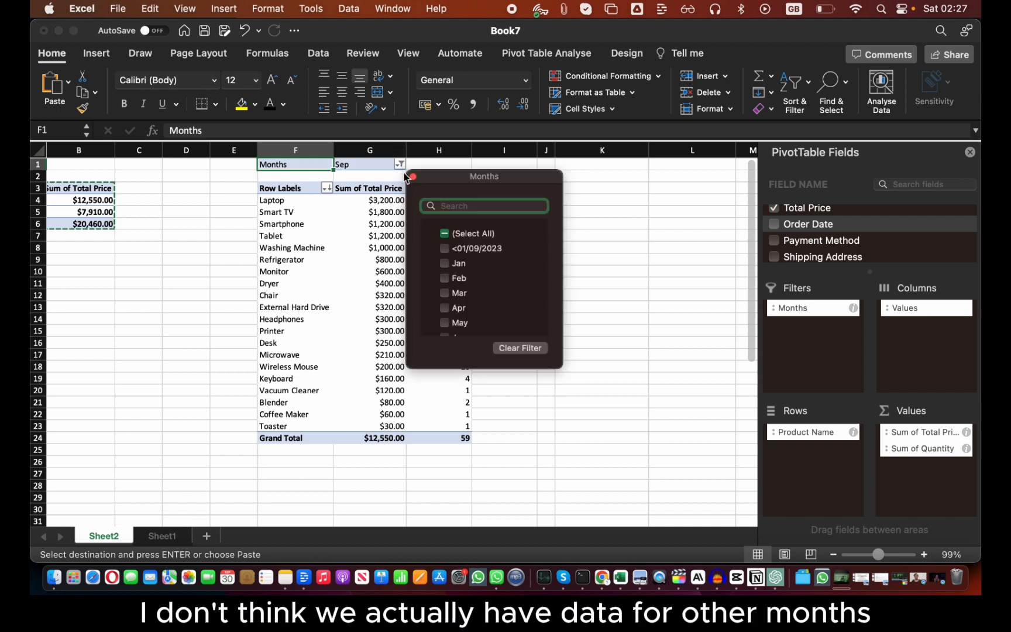
pyautogui.click(445, 234)
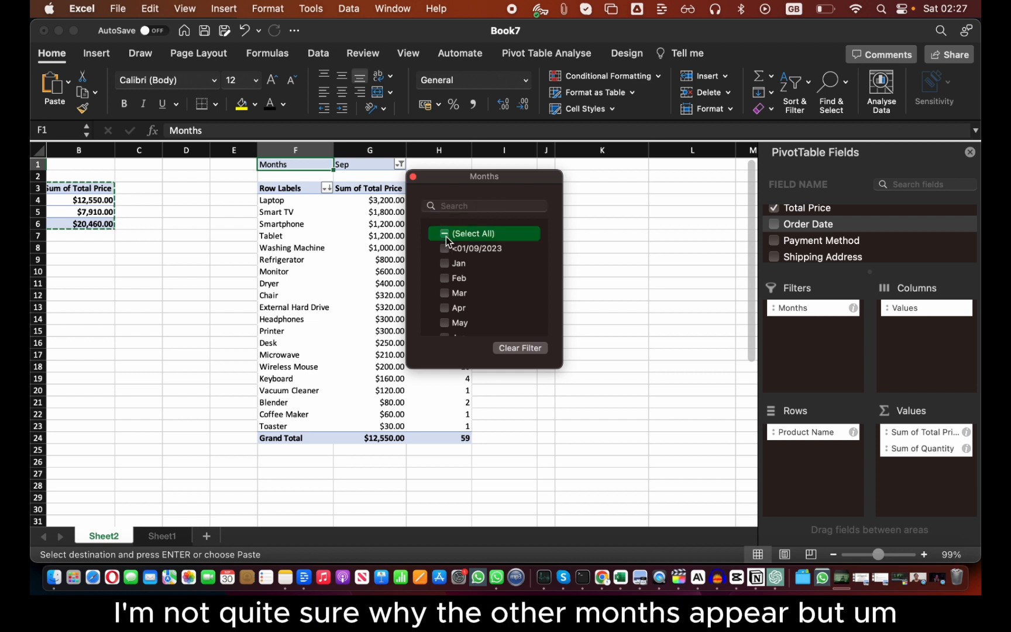
pyautogui.click(445, 264)
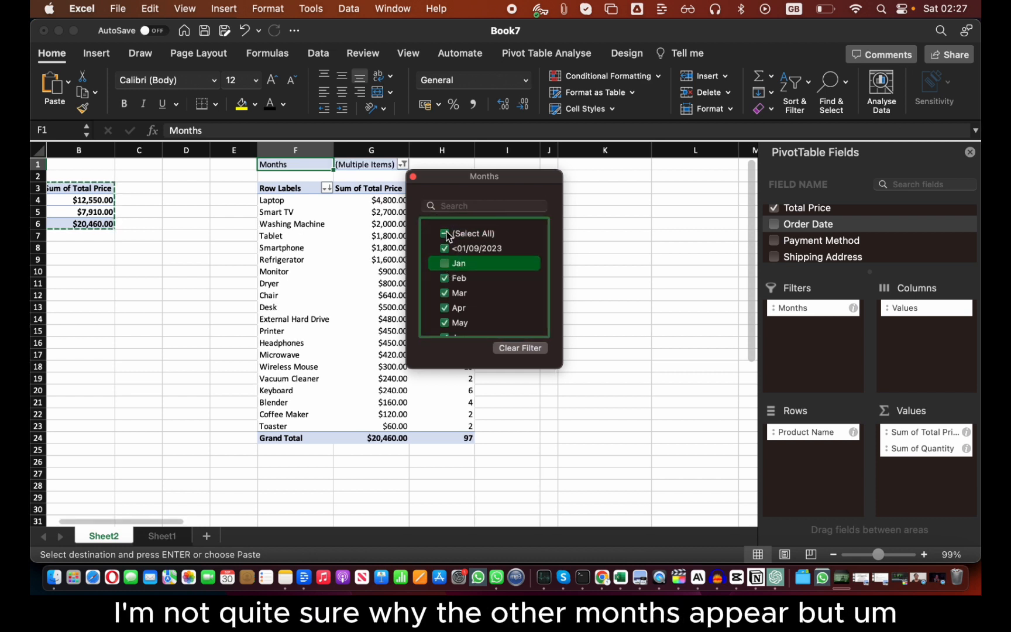
pyautogui.click(447, 234)
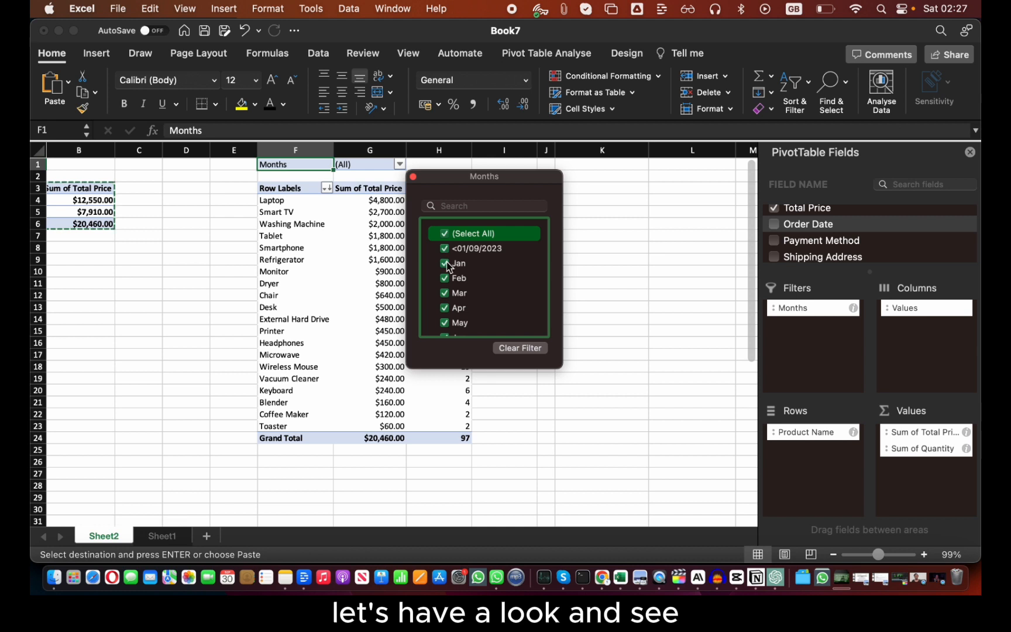
pyautogui.click(446, 235)
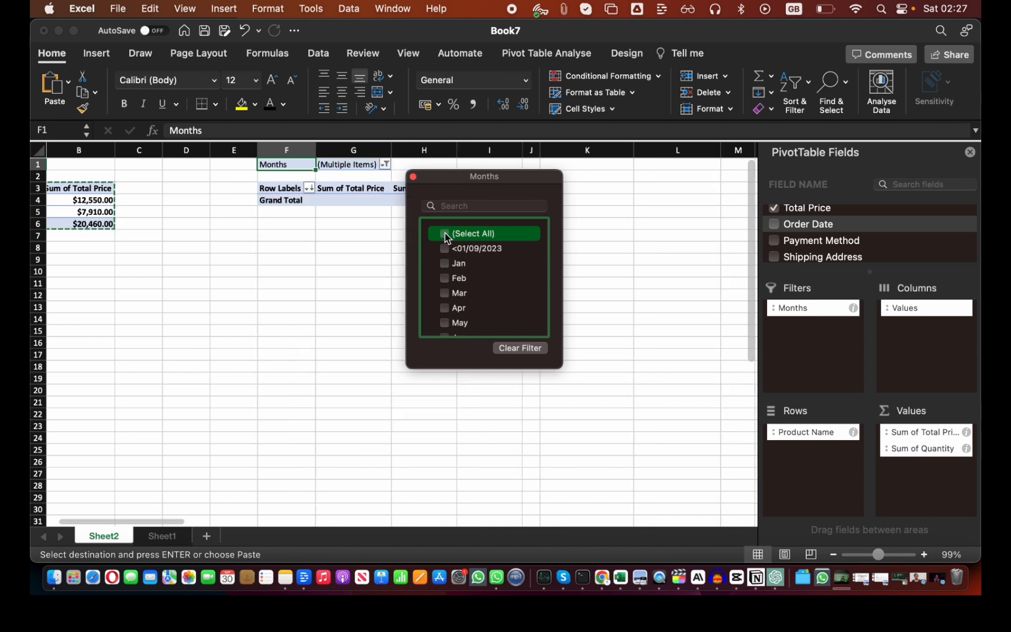
pyautogui.click(443, 267)
pyautogui.click(444, 266)
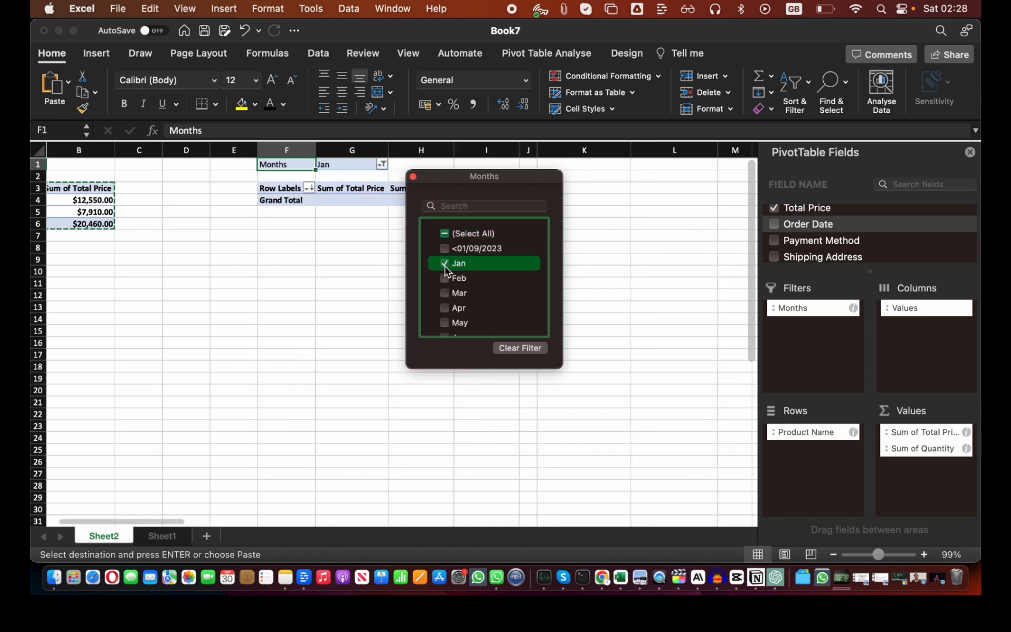
pyautogui.click(444, 279)
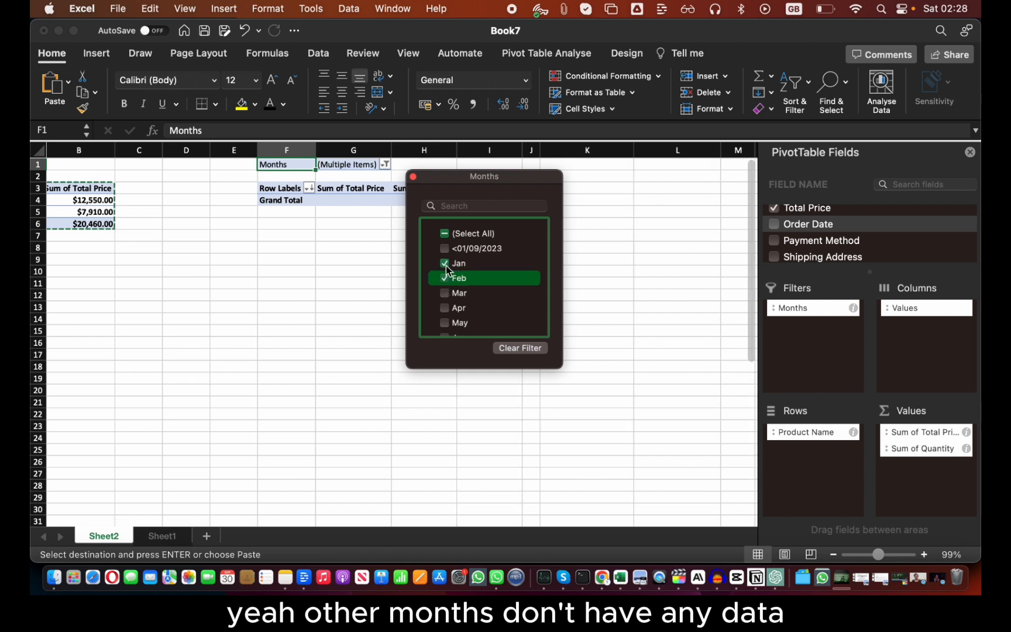
# Deselect Jan and Feb in the product pivot table's Months filter and select Sep instead
pyautogui.click(445, 266)
pyautogui.click(445, 280)
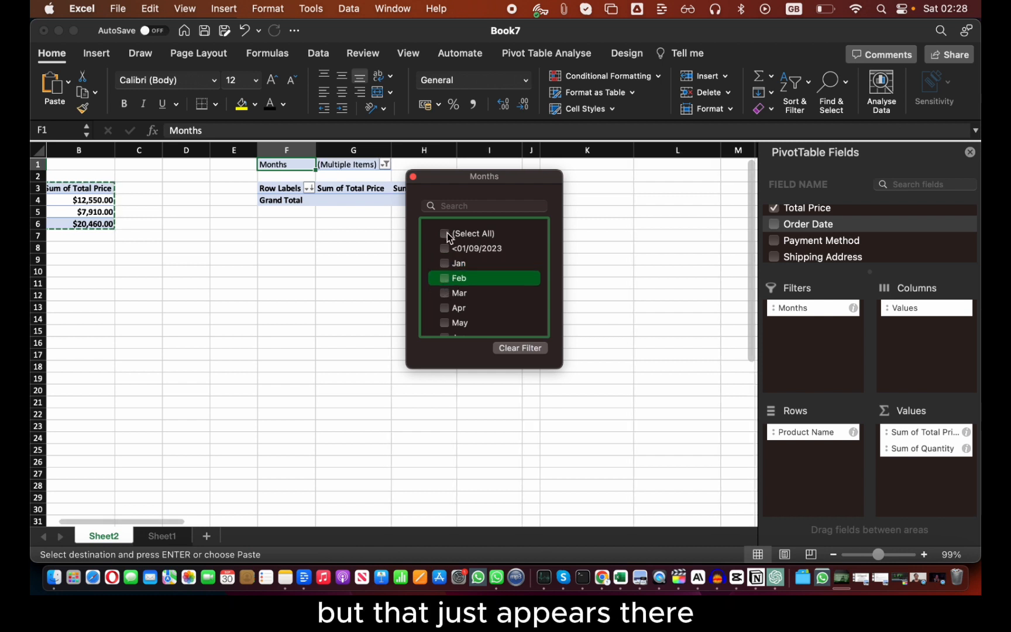
pyautogui.scroll(-5, 446, 271)
pyautogui.click(445, 269)
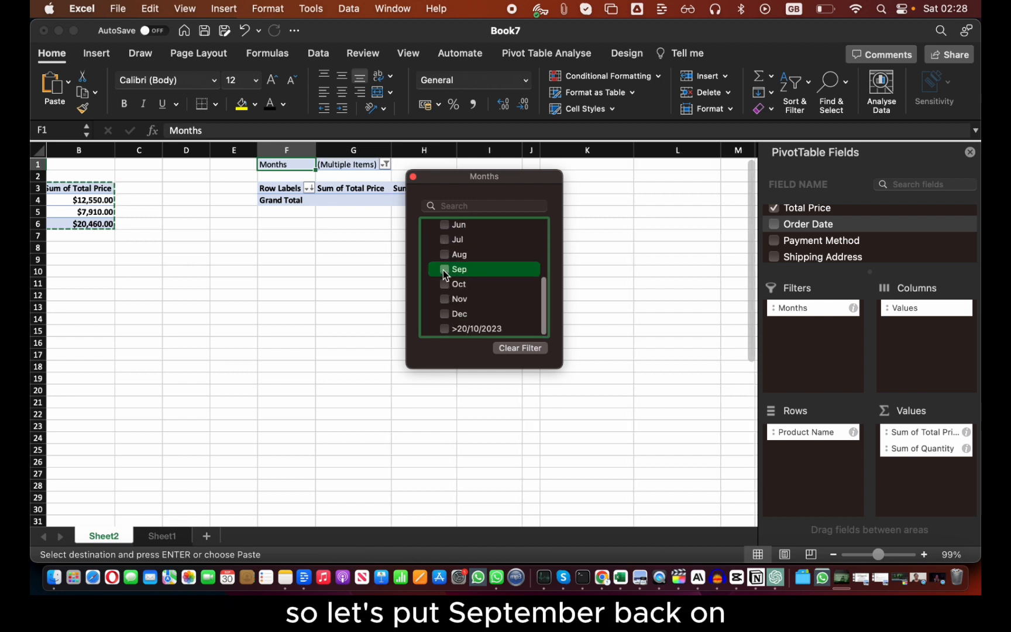
pyautogui.click(338, 325)
pyautogui.hscroll(-3, 420, 308)
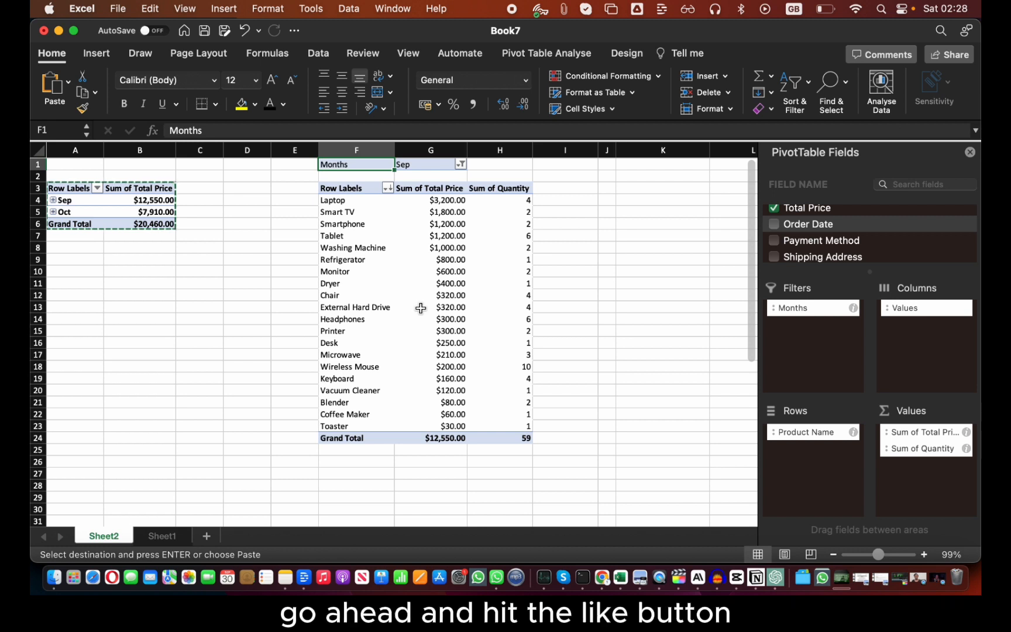
# Look through the product pivot table's available fields, from Total Price to Payment Method and Order Status
pyautogui.click(418, 295)
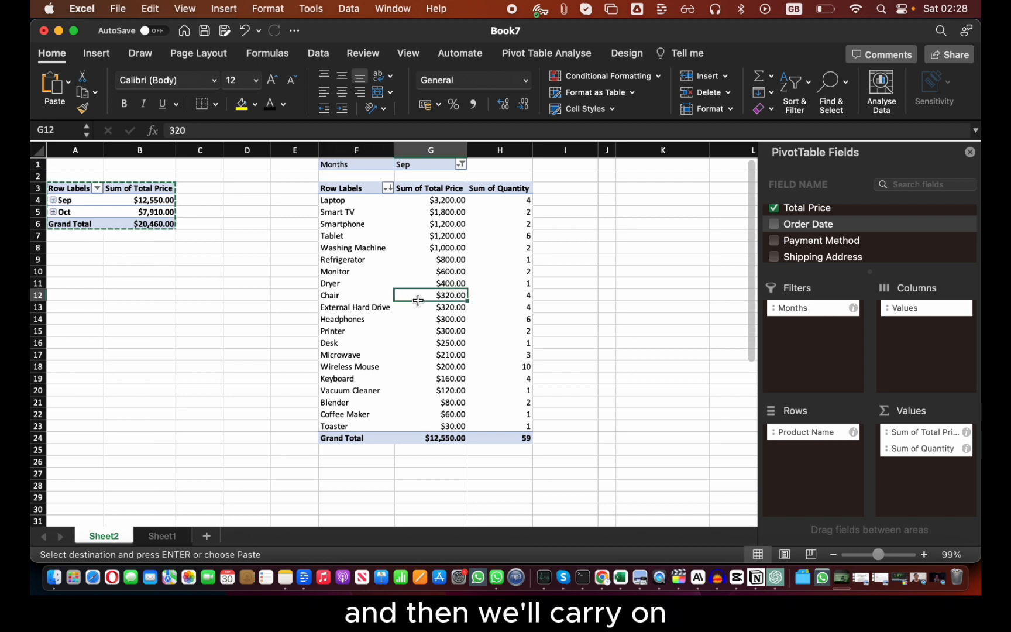
pyautogui.click(350, 199)
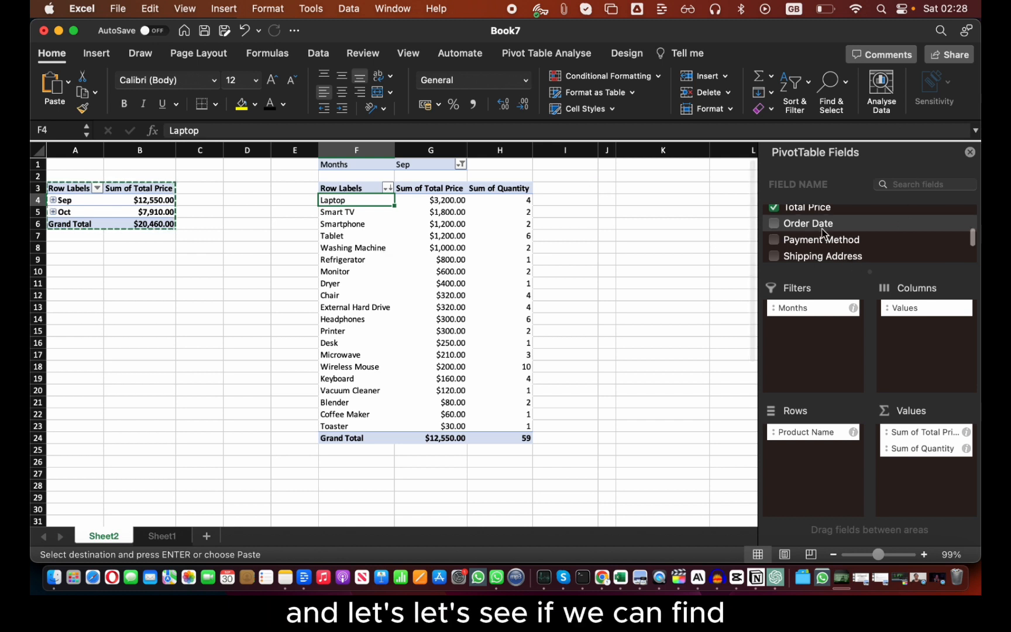
pyautogui.scroll(-2, 822, 240)
pyautogui.scroll(2, 825, 234)
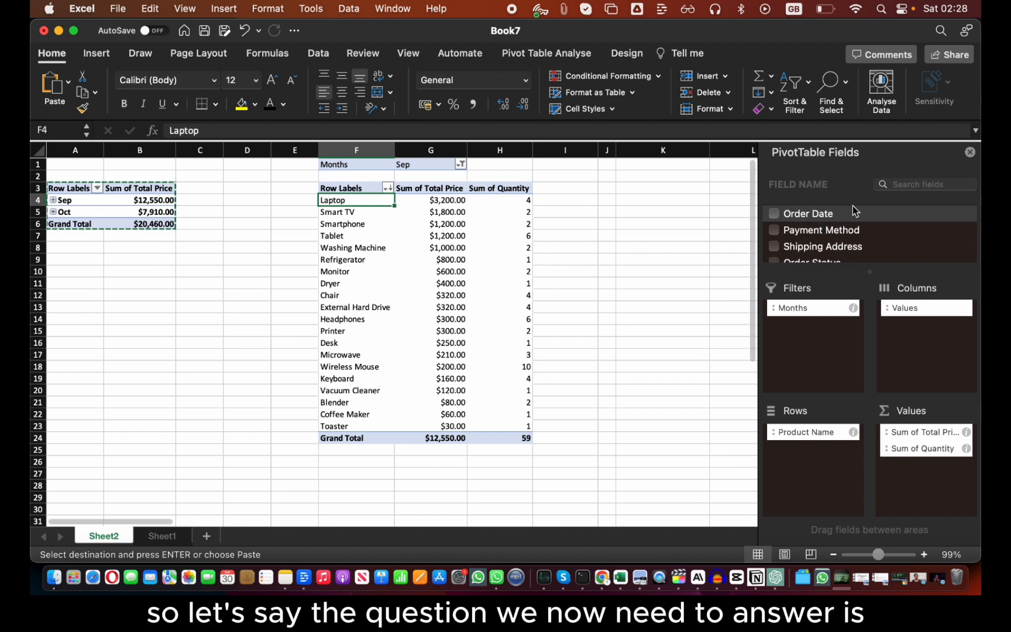
pyautogui.click(833, 230)
pyautogui.scroll(3, 834, 234)
pyautogui.scroll(-2, 833, 234)
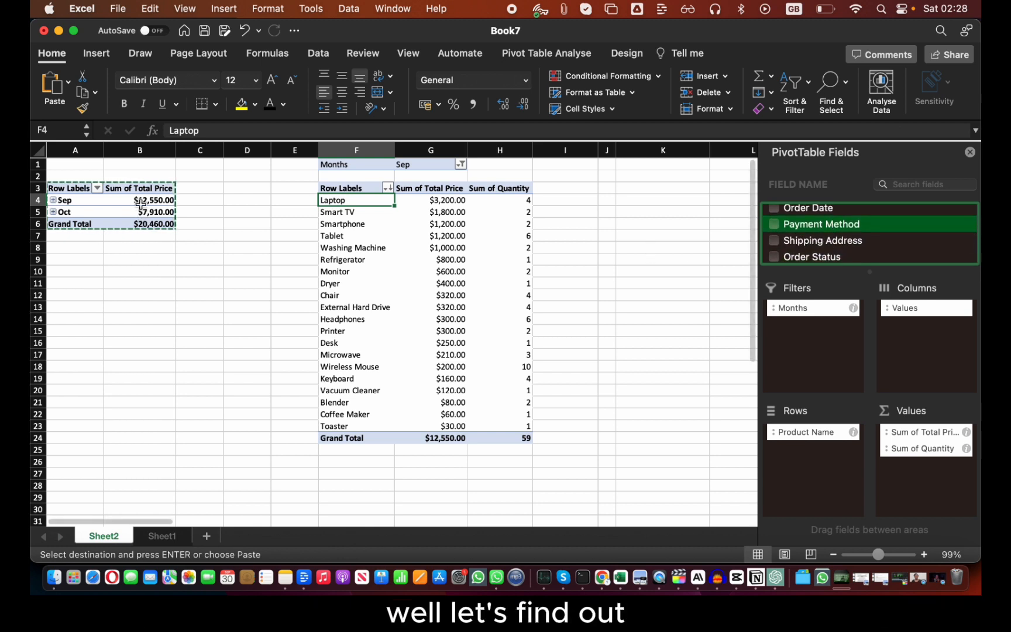
# Copy the monthly sales pivot table in A3:B6 and paste it at cell K3, beside the product pivot table
pyautogui.moveTo(73, 189); pyautogui.dragTo(155, 221)
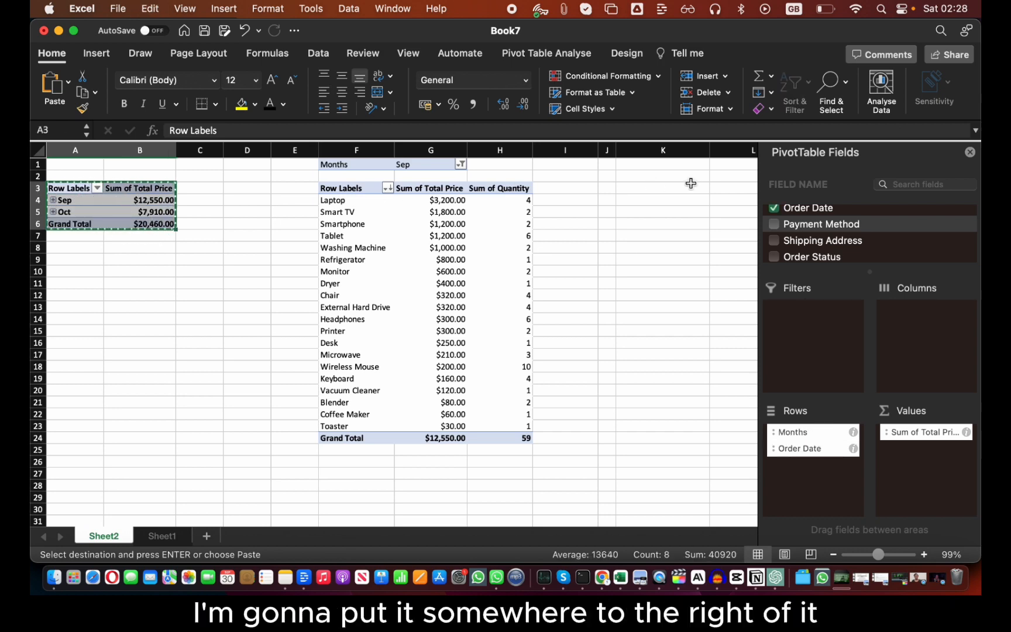
pyautogui.click(649, 189)
pyautogui.hscroll(2, 615, 203)
pyautogui.hscroll(2, 614, 203)
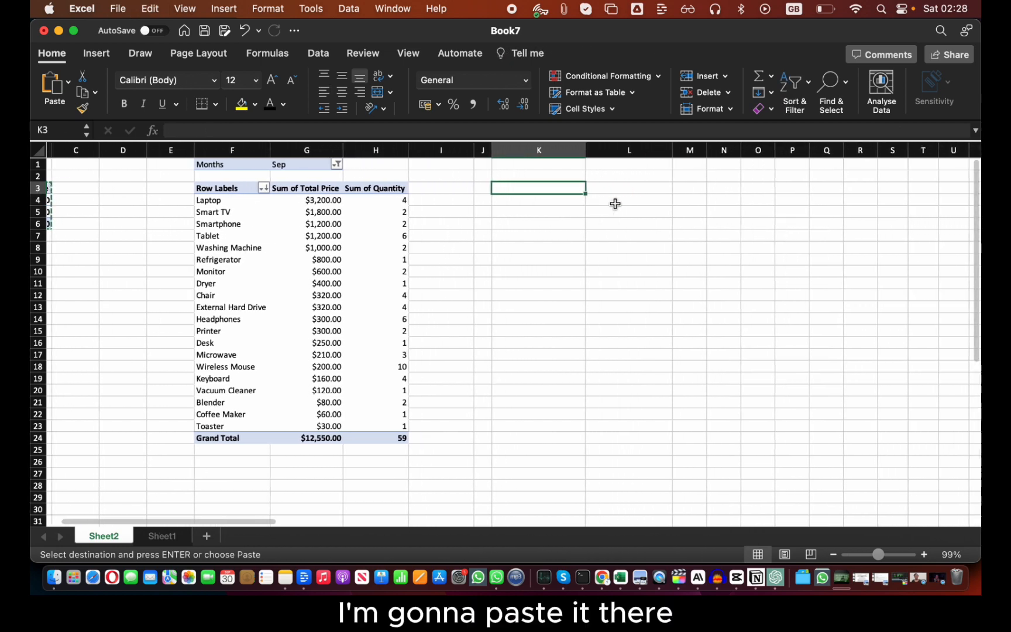
pyautogui.rightClick(557, 189)
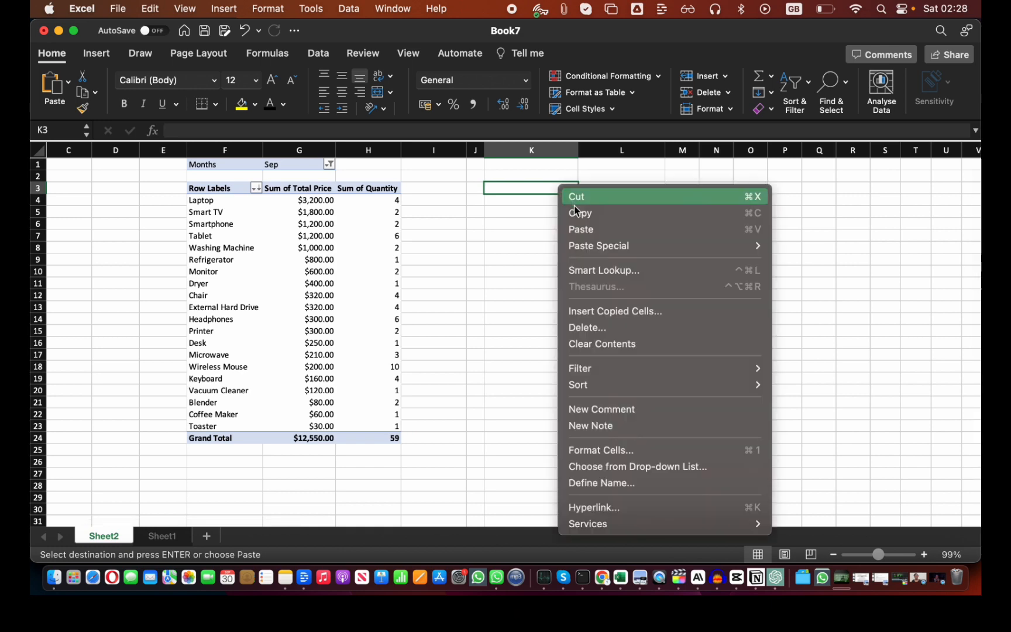
pyautogui.click(579, 225)
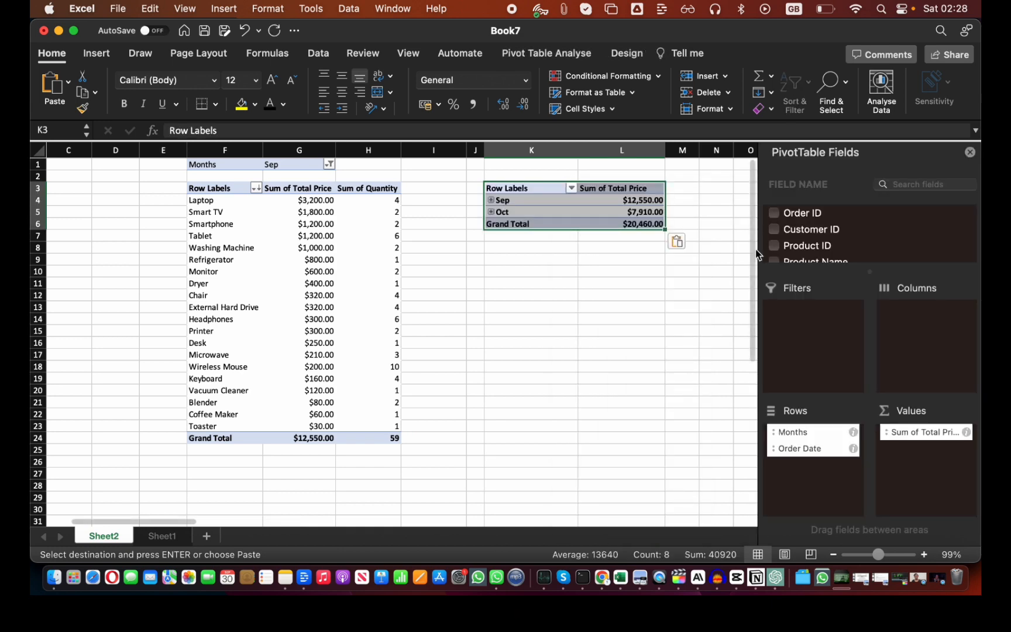
# Remove Months and Order Date from the rows of the copied pivot table at K3
pyautogui.scroll(-4, 822, 228)
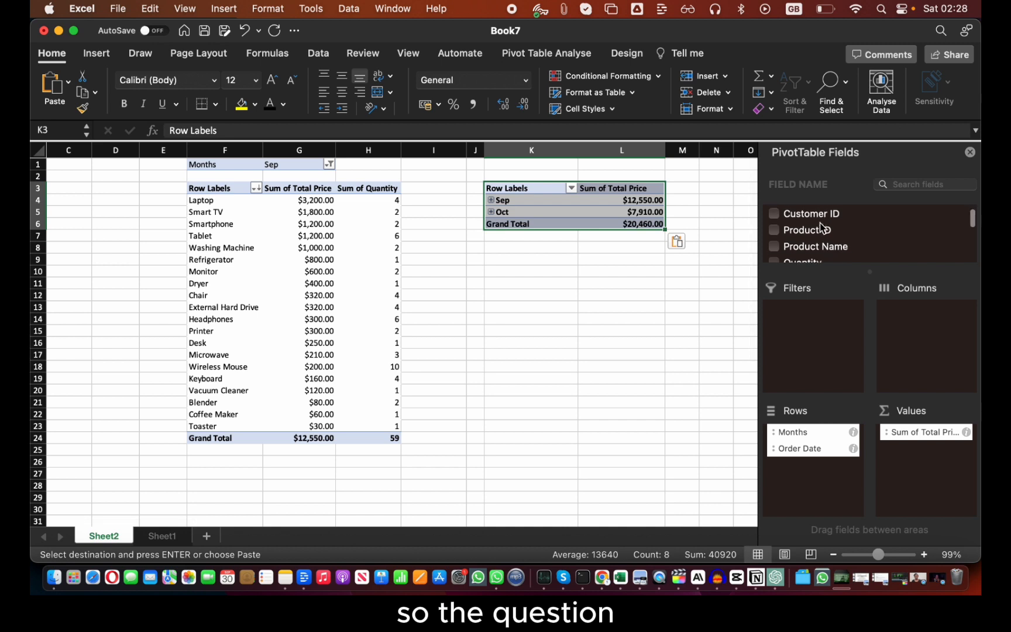
pyautogui.scroll(-3, 822, 228)
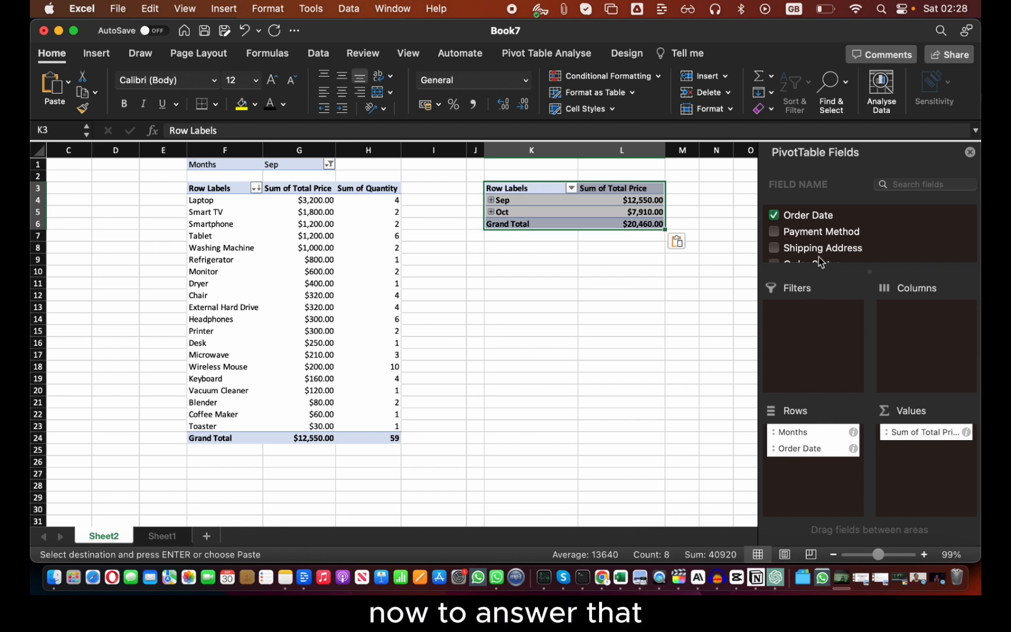
pyautogui.scroll(2, 824, 226)
pyautogui.scroll(-2, 823, 227)
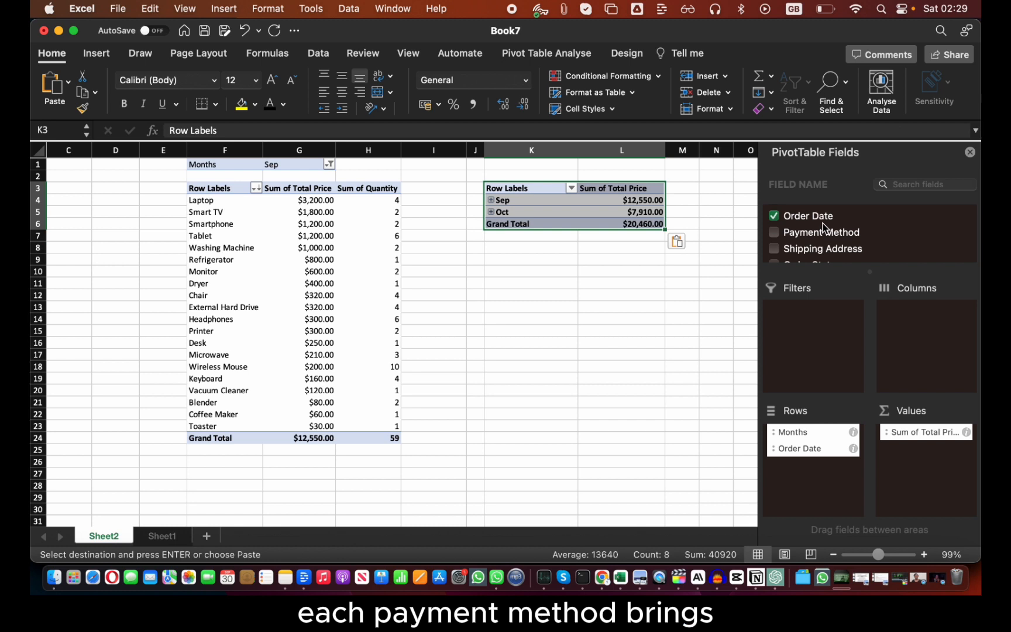
pyautogui.scroll(-5, 823, 227)
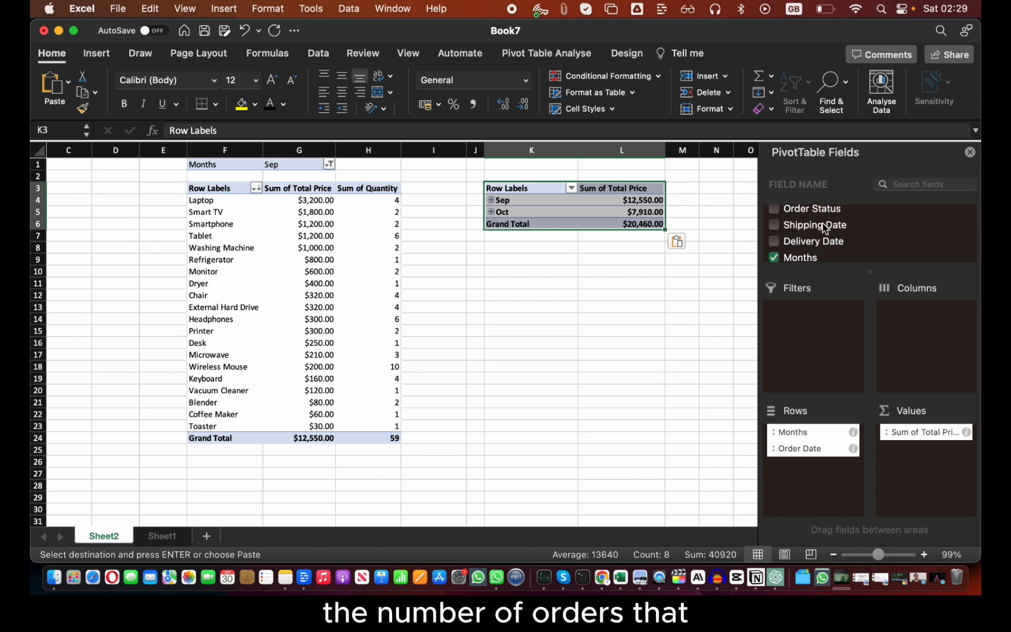
pyautogui.scroll(5, 823, 228)
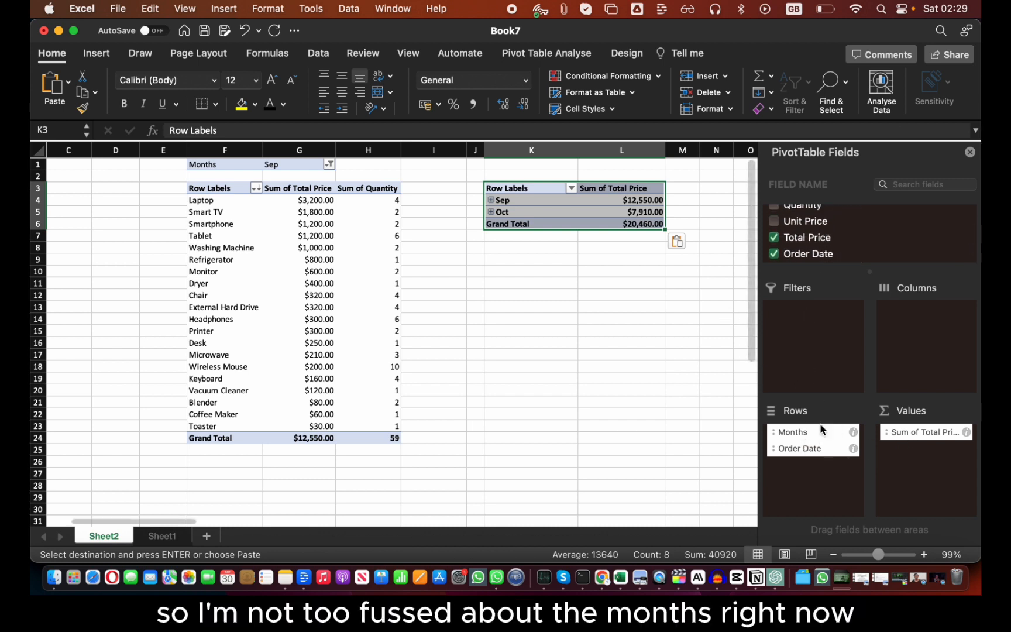
pyautogui.moveTo(805, 431); pyautogui.dragTo(728, 436)
pyautogui.moveTo(804, 431); pyautogui.dragTo(661, 424)
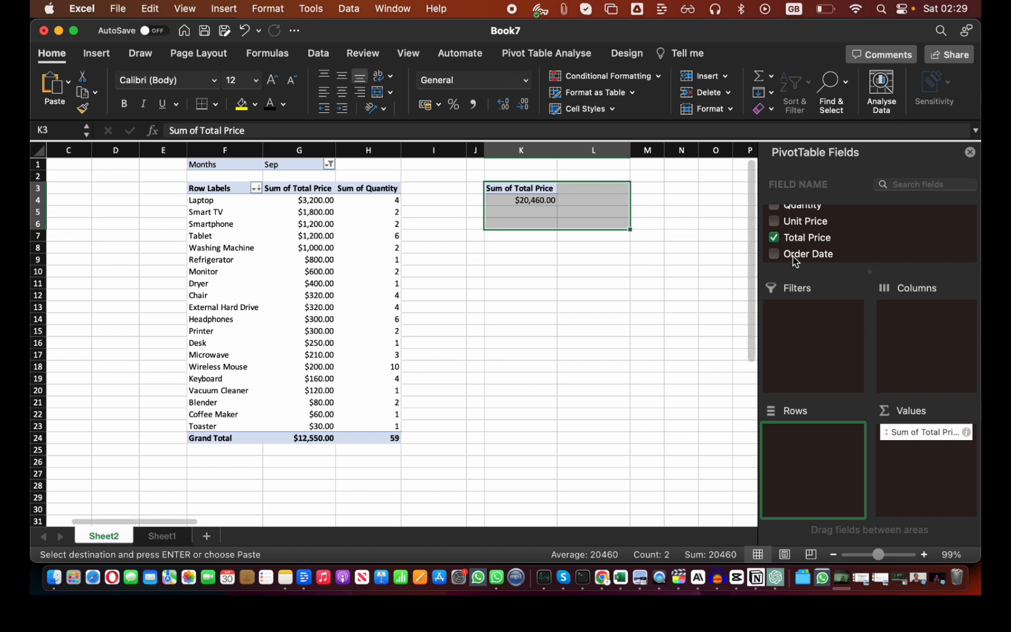
# Search the pivot fields for "pay", add Payment Method to the K3 pivot table's rows, and inspect the Credit Card and PayPal totals
pyautogui.scroll(4, 795, 252)
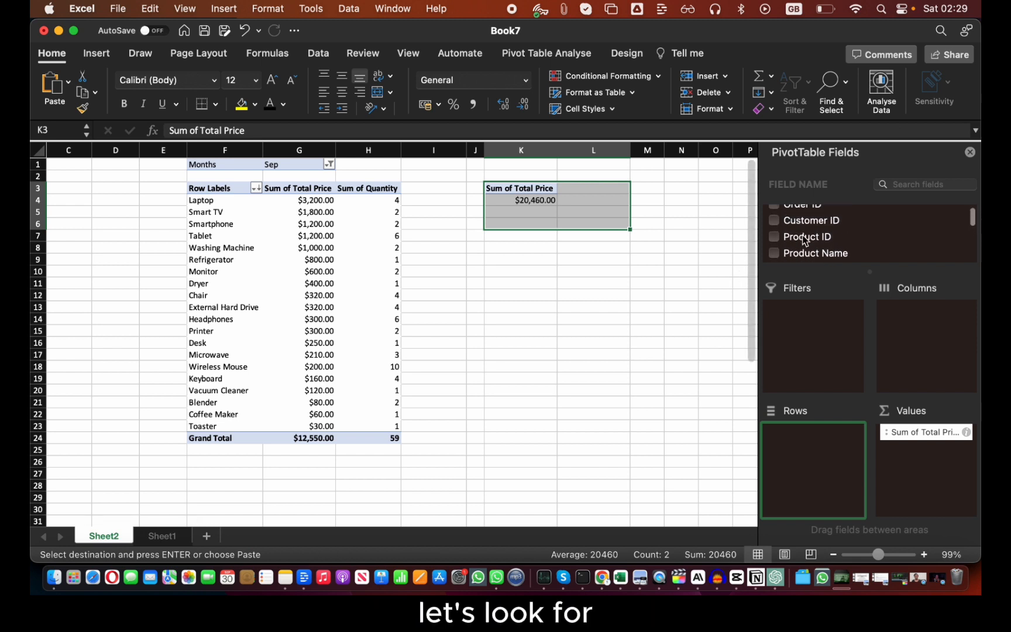
pyautogui.scroll(1, 806, 240)
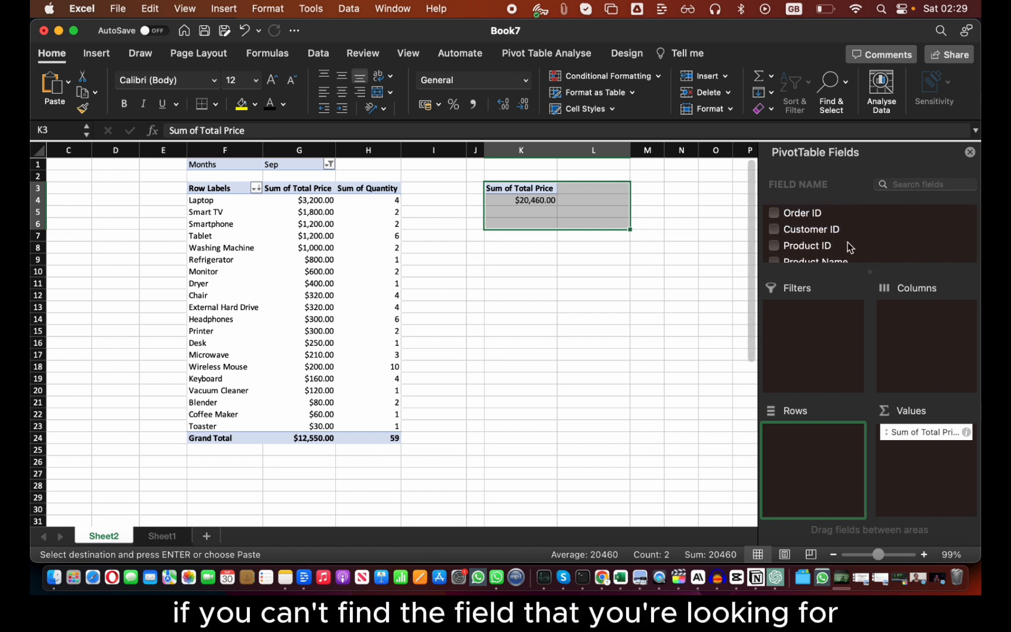
pyautogui.scroll(-5, 849, 247)
pyautogui.scroll(1, 850, 246)
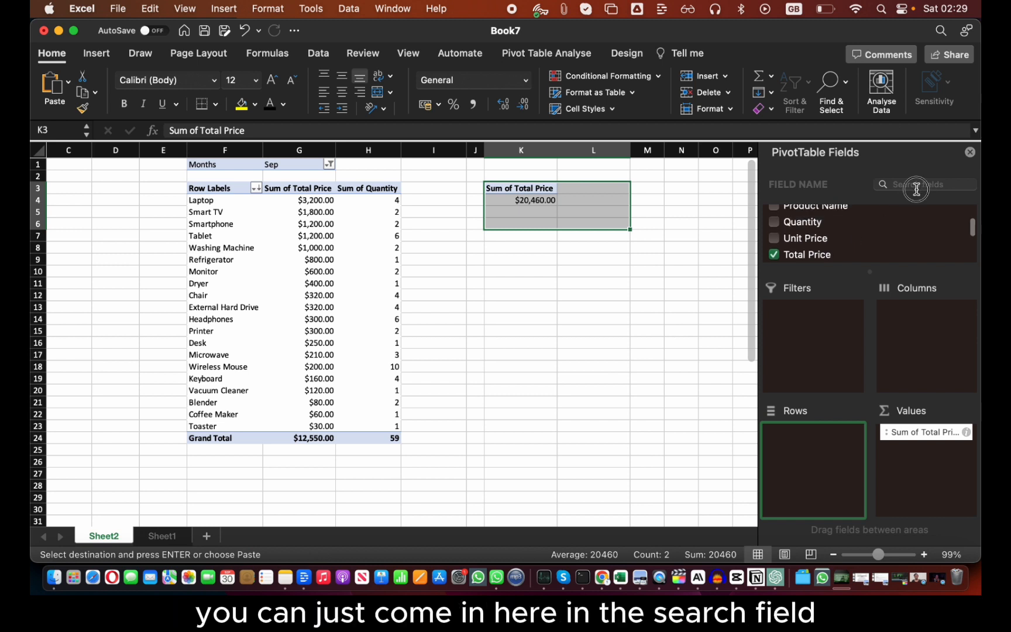
pyautogui.click(916, 186)
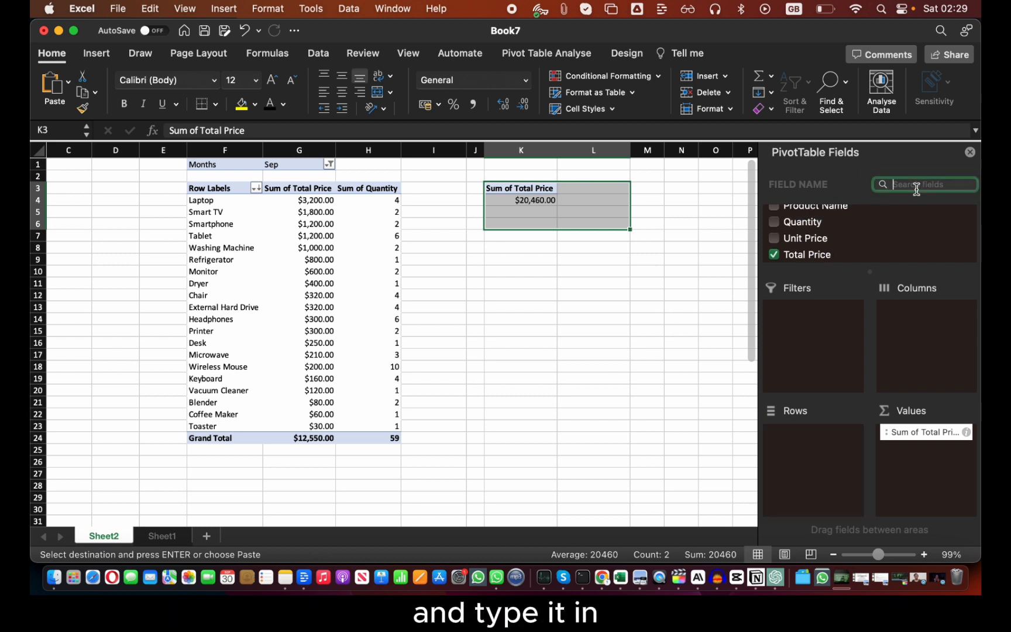
pyautogui.scroll(-5, 867, 237)
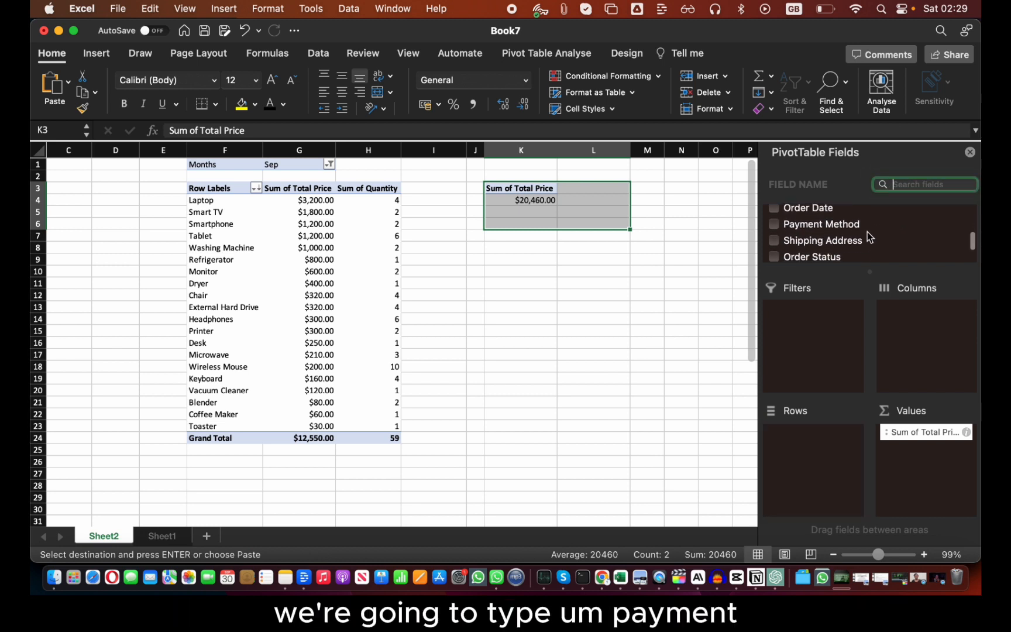
pyautogui.write('pay')
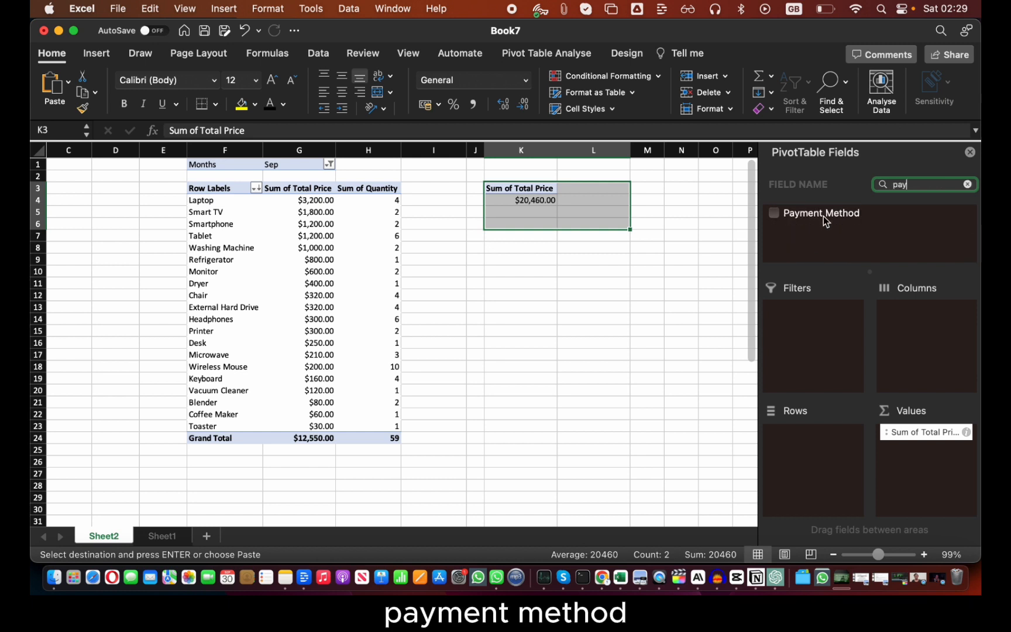
pyautogui.moveTo(825, 221); pyautogui.dragTo(836, 448)
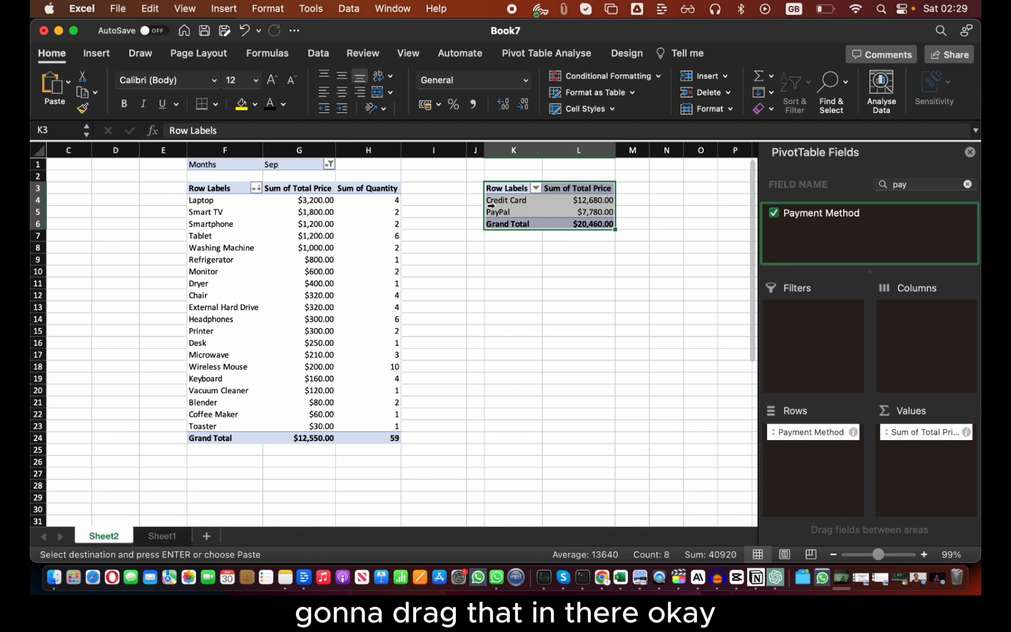
pyautogui.click(593, 202)
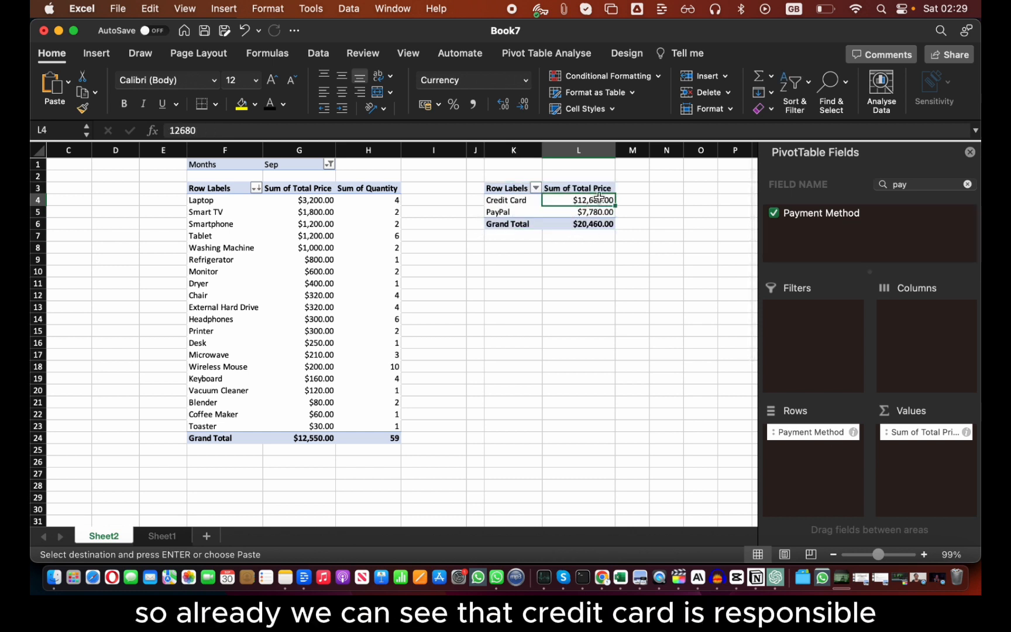
pyautogui.click(596, 212)
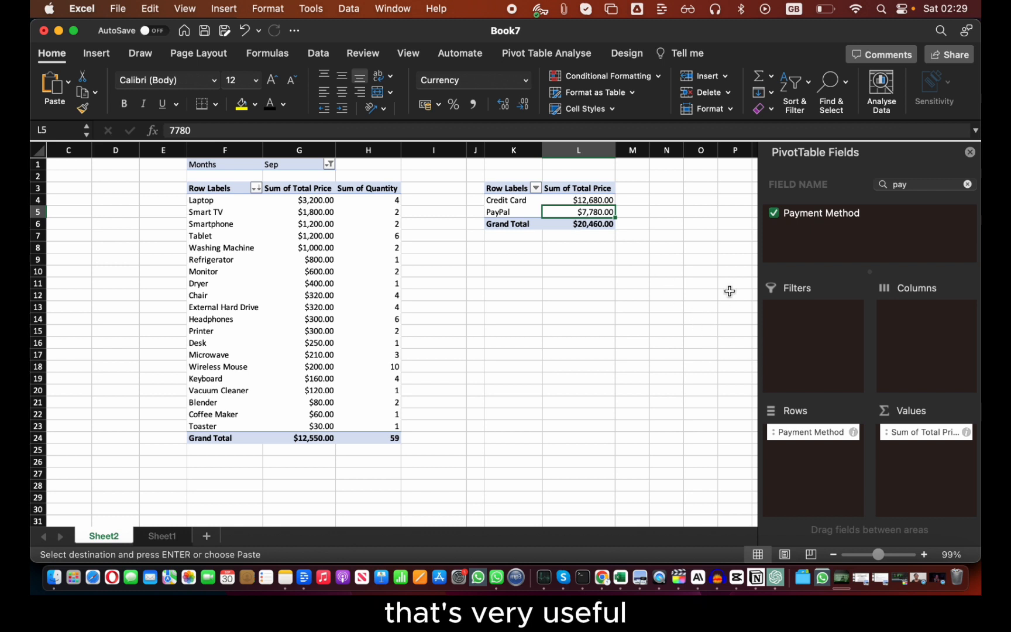
# Clear the pivot field search and add Order ID to the values of the payment method pivot table
pyautogui.click(967, 184)
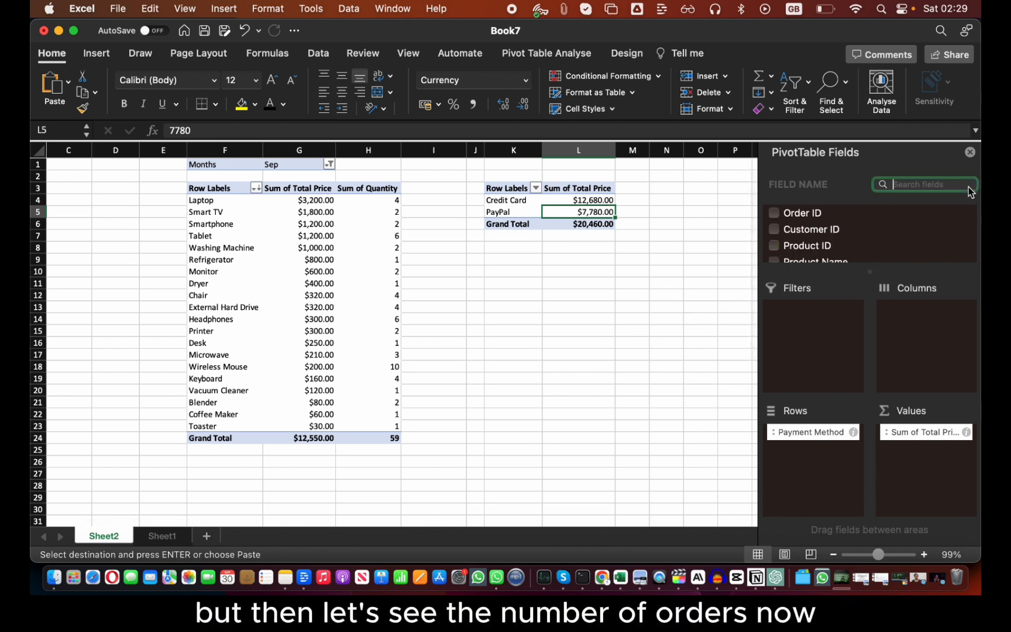
pyautogui.scroll(-2, 790, 234)
pyautogui.scroll(2, 789, 234)
pyautogui.click(790, 218)
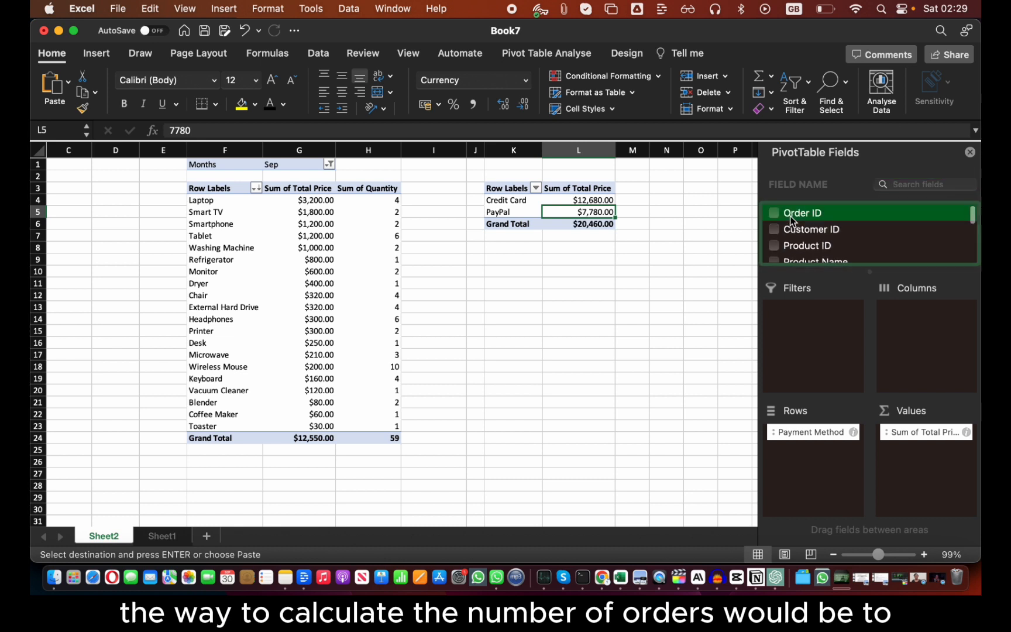
pyautogui.moveTo(790, 220); pyautogui.dragTo(919, 467)
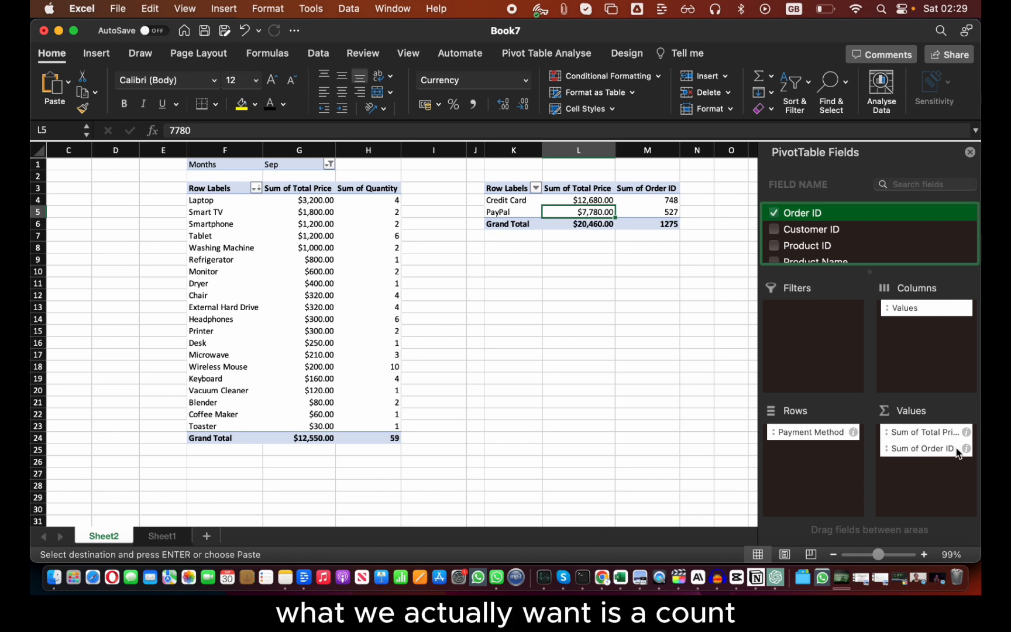
# Check the order IDs in A2:A12 of Sheet1, and summarise Order ID by Count in the payment method pivot table on Sheet2
pyautogui.click(160, 539)
pyautogui.moveTo(87, 176); pyautogui.dragTo(93, 297)
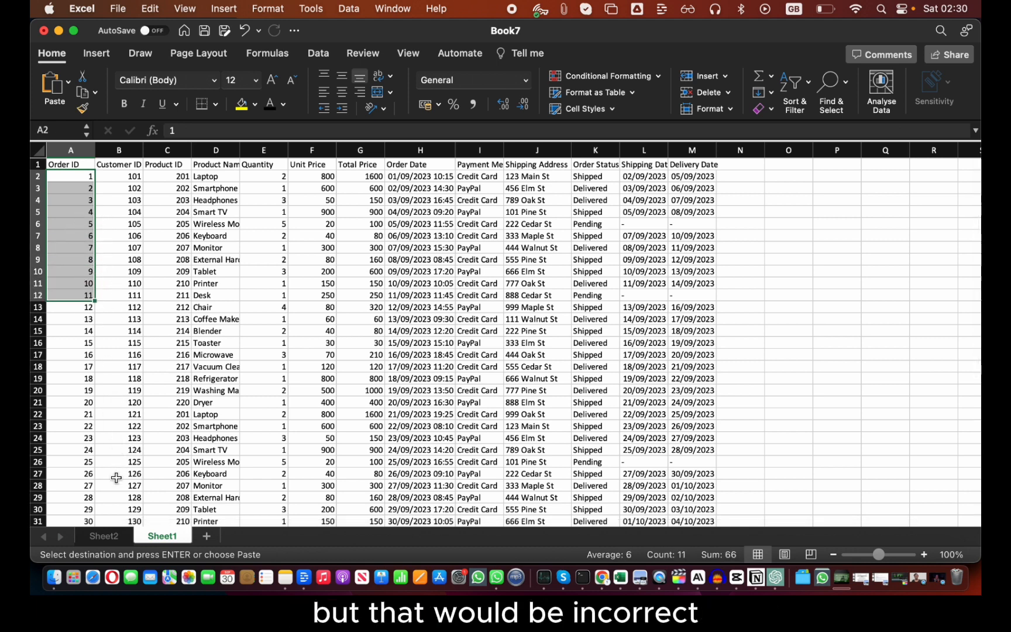
pyautogui.click(107, 537)
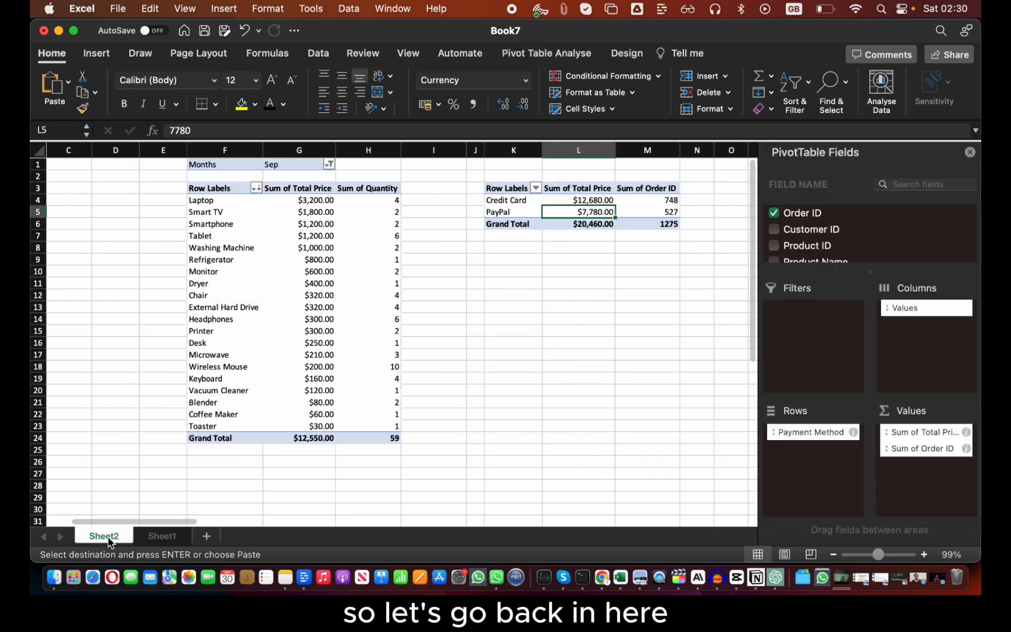
pyautogui.click(966, 448)
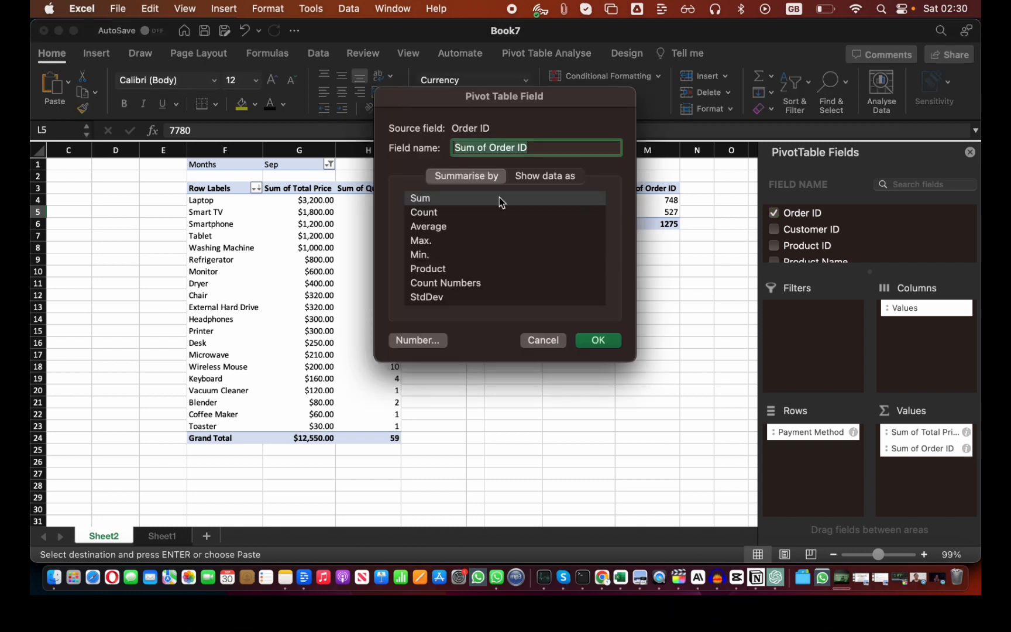
pyautogui.click(437, 199)
pyautogui.click(436, 213)
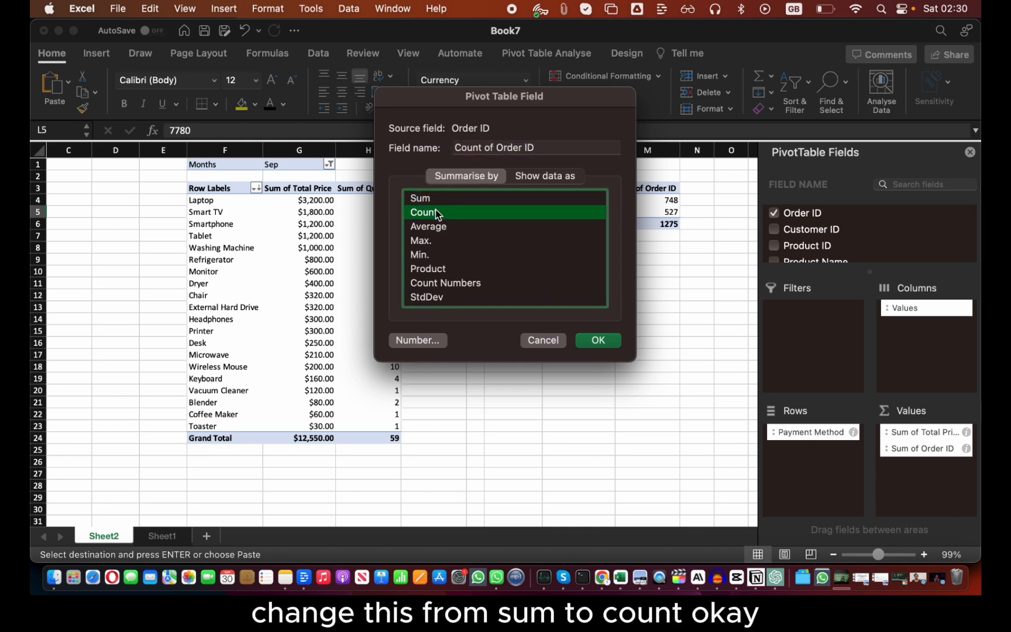
pyautogui.click(604, 343)
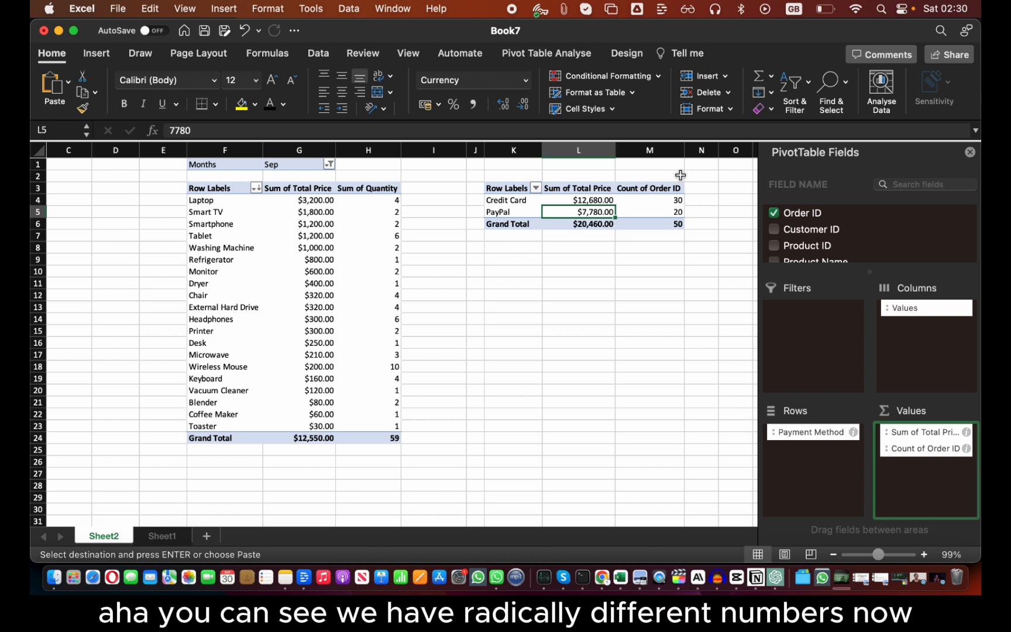
# Compare the order counts and sales of Credit Card and PayPal, and look through the remaining pivot fields down to Months
pyautogui.click(664, 200)
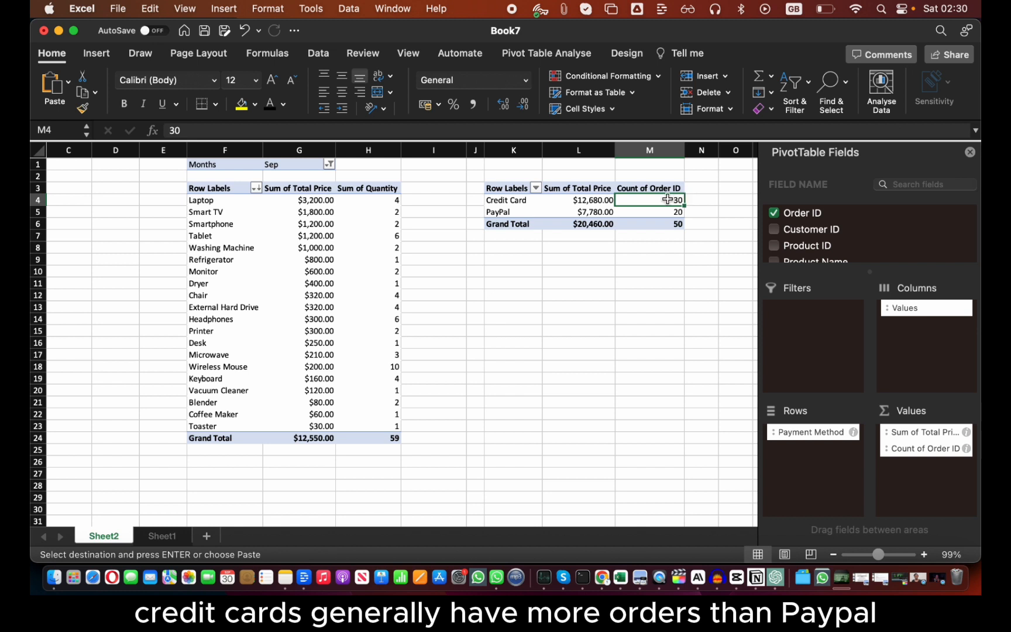
pyautogui.click(651, 215)
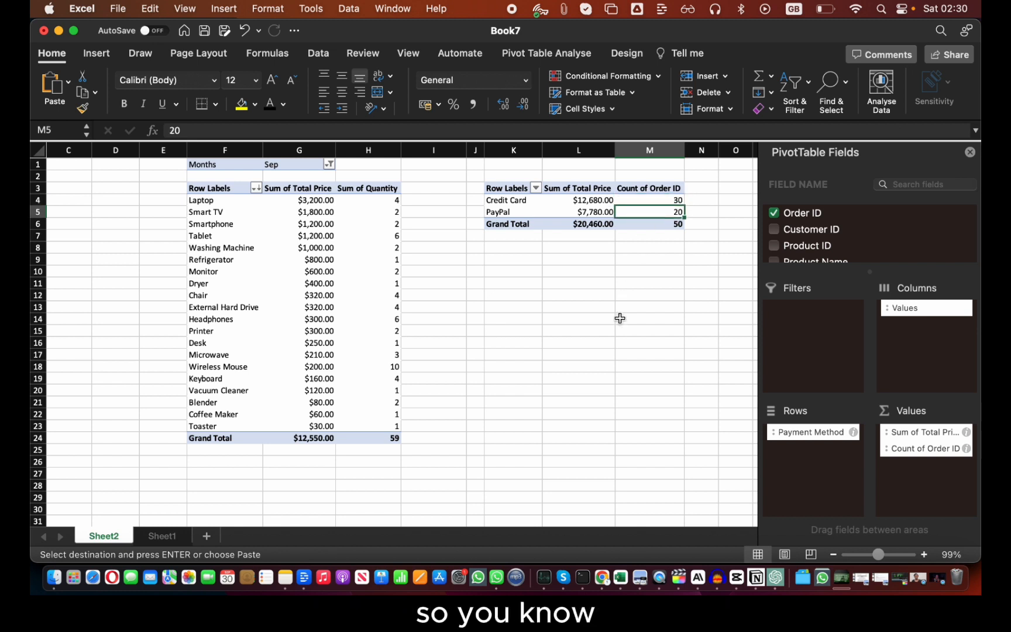
pyautogui.click(587, 201)
pyautogui.click(658, 197)
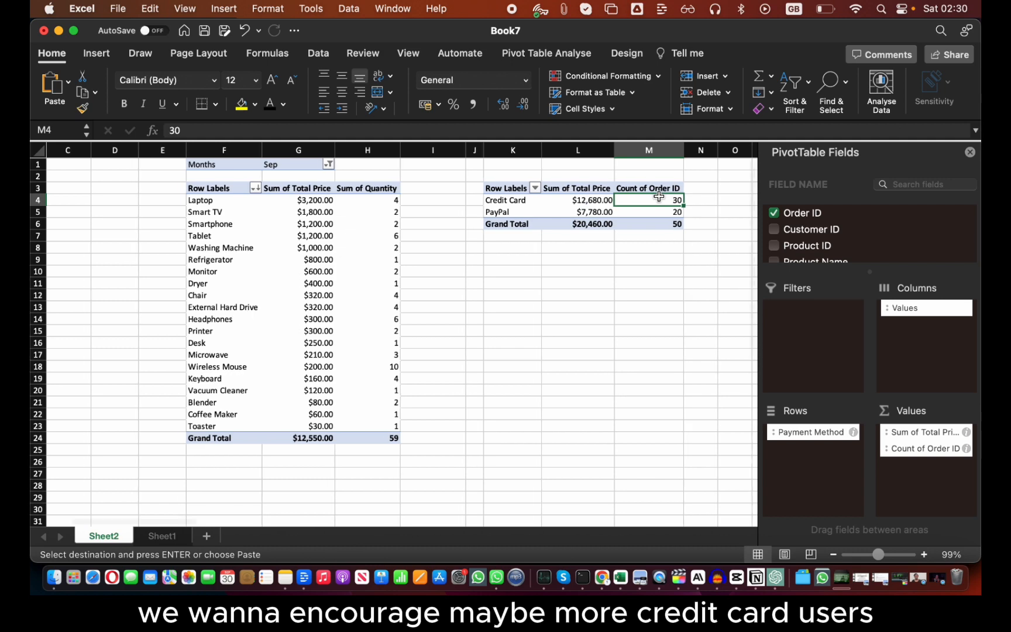
pyautogui.hscroll(3, 658, 197)
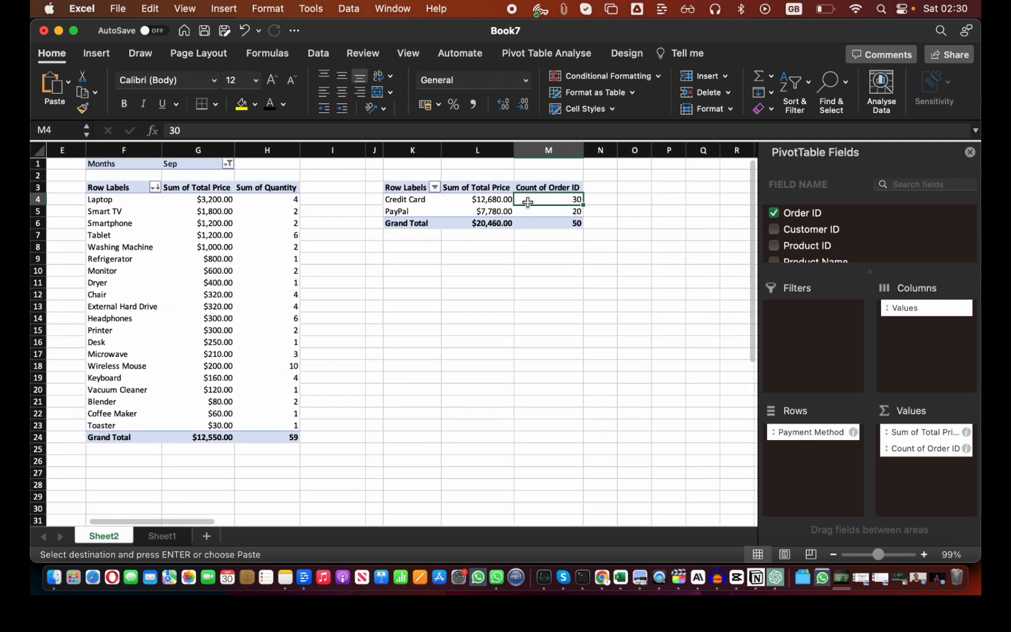
pyautogui.click(493, 197)
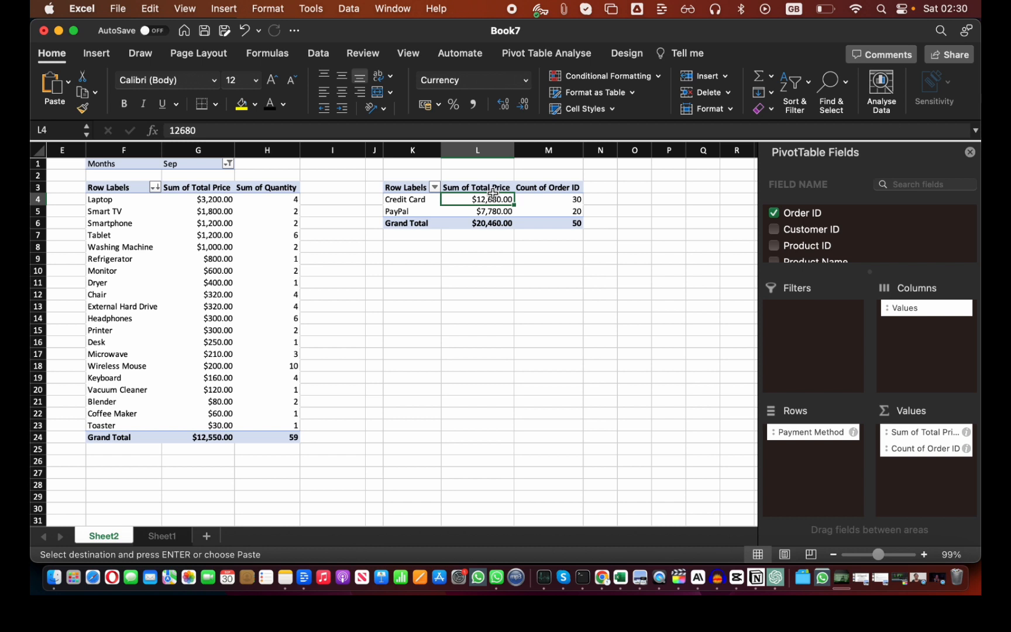
pyautogui.scroll(-3, 821, 245)
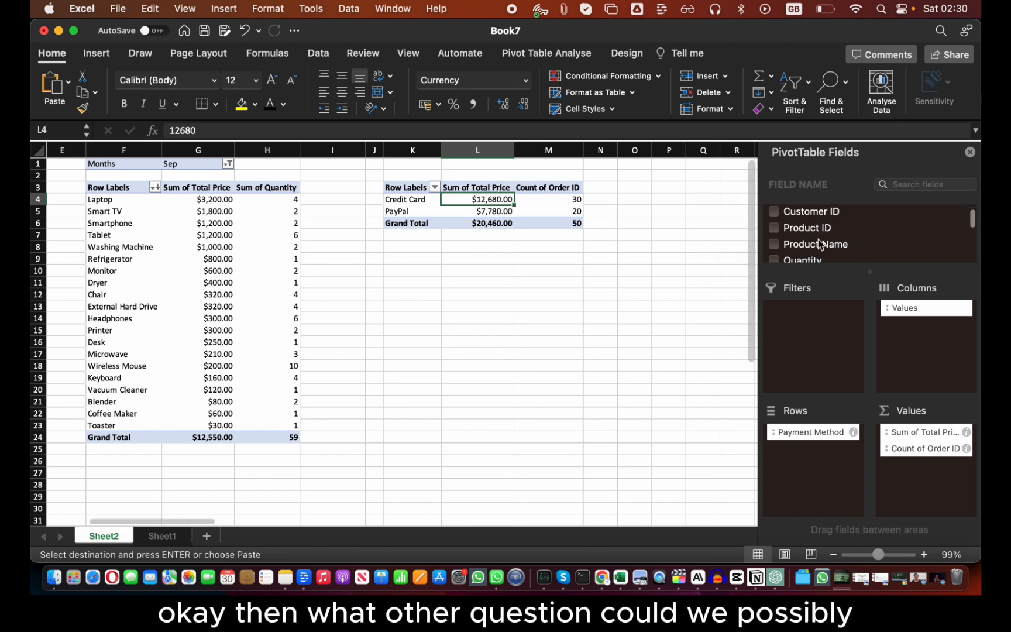
pyautogui.scroll(-2, 821, 244)
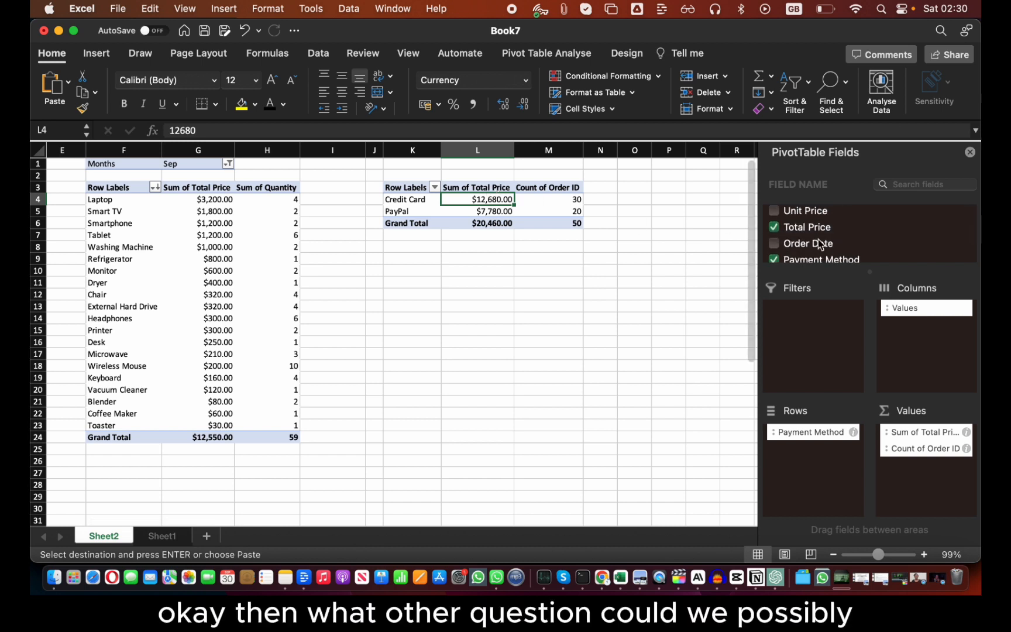
pyautogui.scroll(-4, 821, 245)
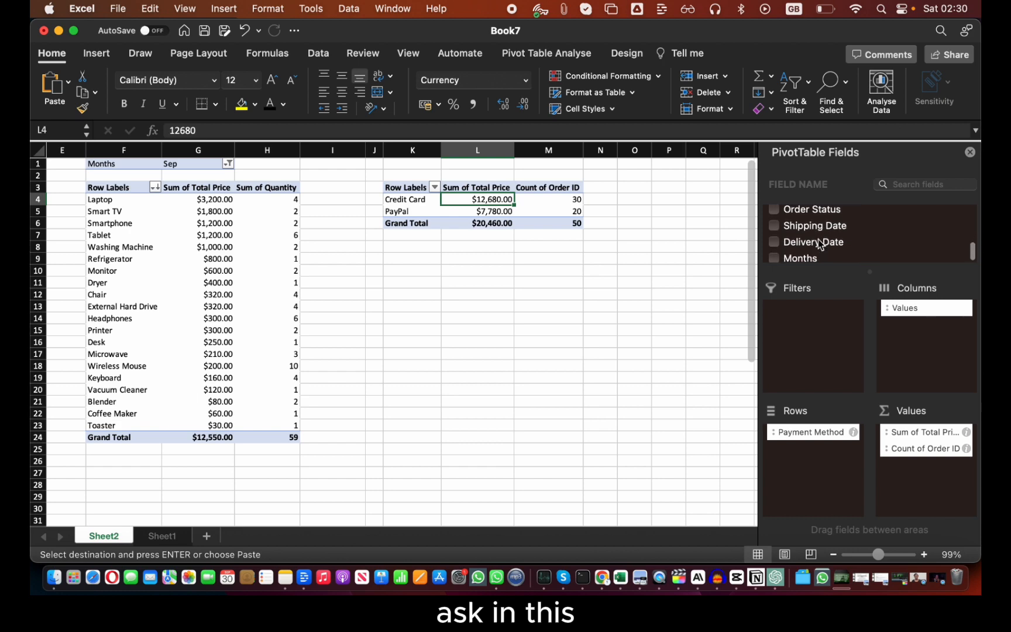
# Examine the source data on Sheet1 across row 6 and along the Order Status column in rows 2 to 8
pyautogui.click(162, 535)
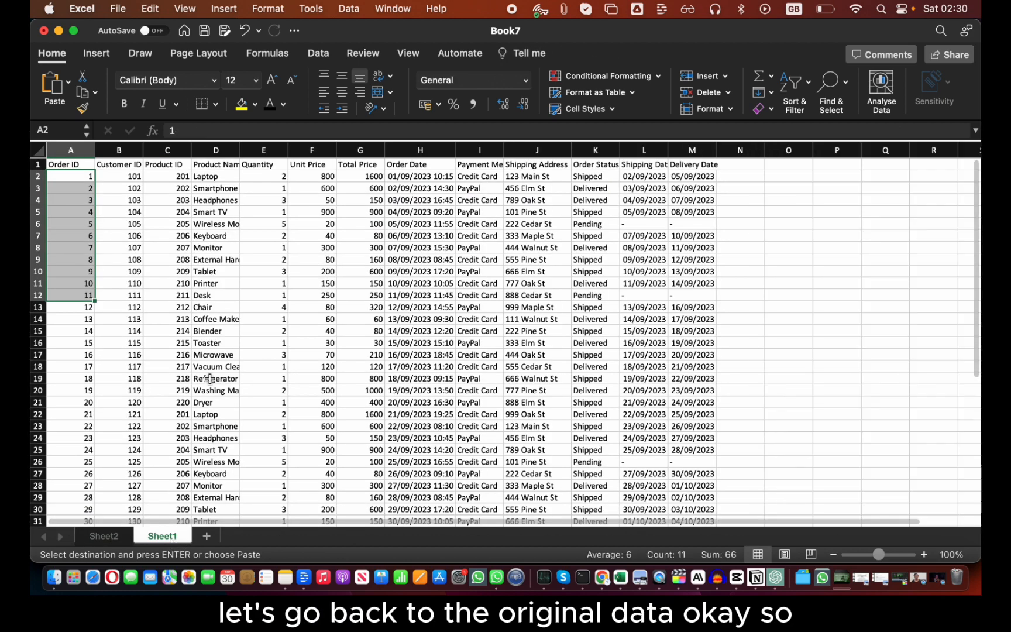
pyautogui.click(233, 226)
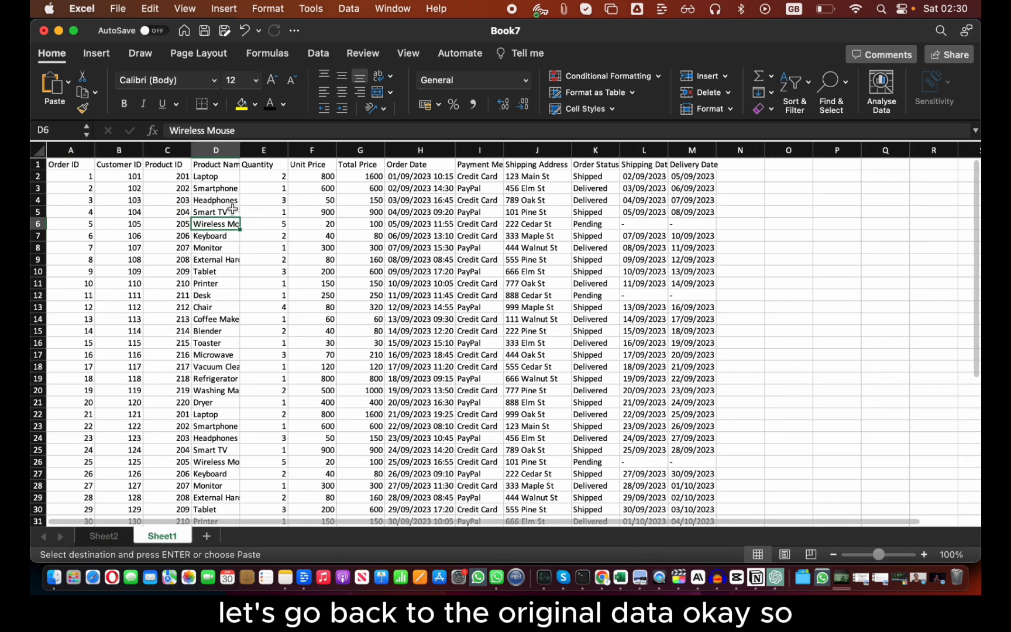
pyautogui.press('Right')
pyautogui.press('Right')
pyautogui.press('Right')
pyautogui.press('Right')
pyautogui.press('Right')
pyautogui.press('Right')
pyautogui.press('Right')
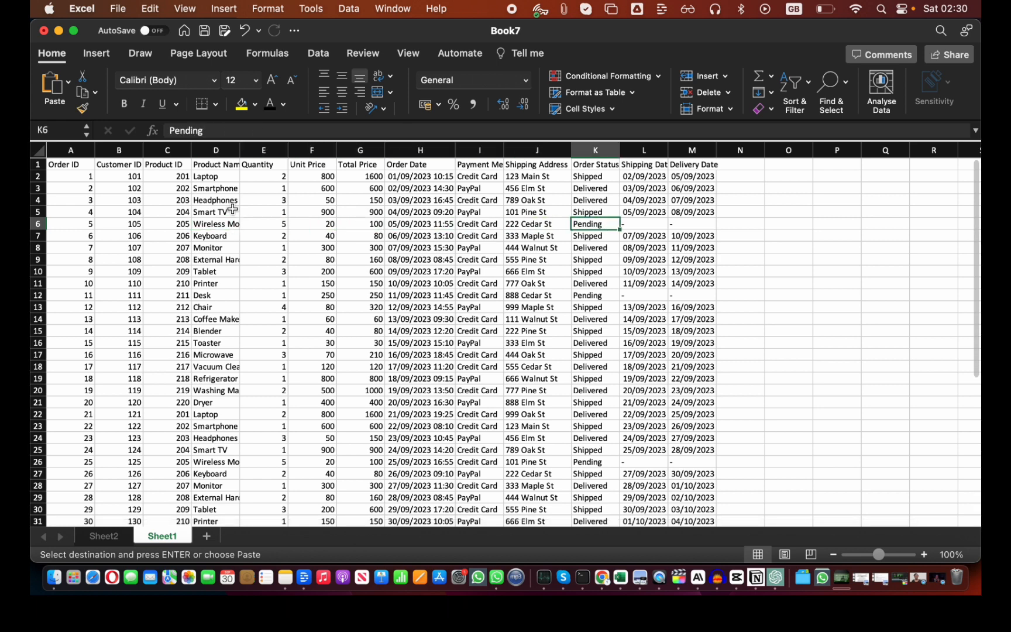
pyautogui.press('Right')
pyautogui.press('Right')
pyautogui.press('Left')
pyautogui.press('Left')
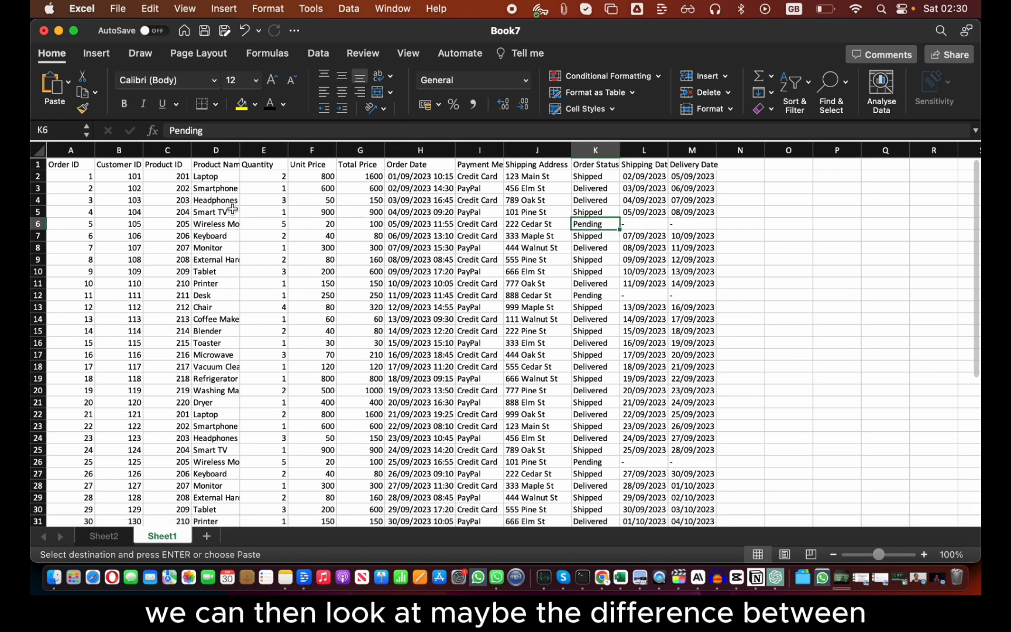
pyautogui.press('Up')
pyautogui.press('Up')
pyautogui.press('Up')
pyautogui.press('Up')
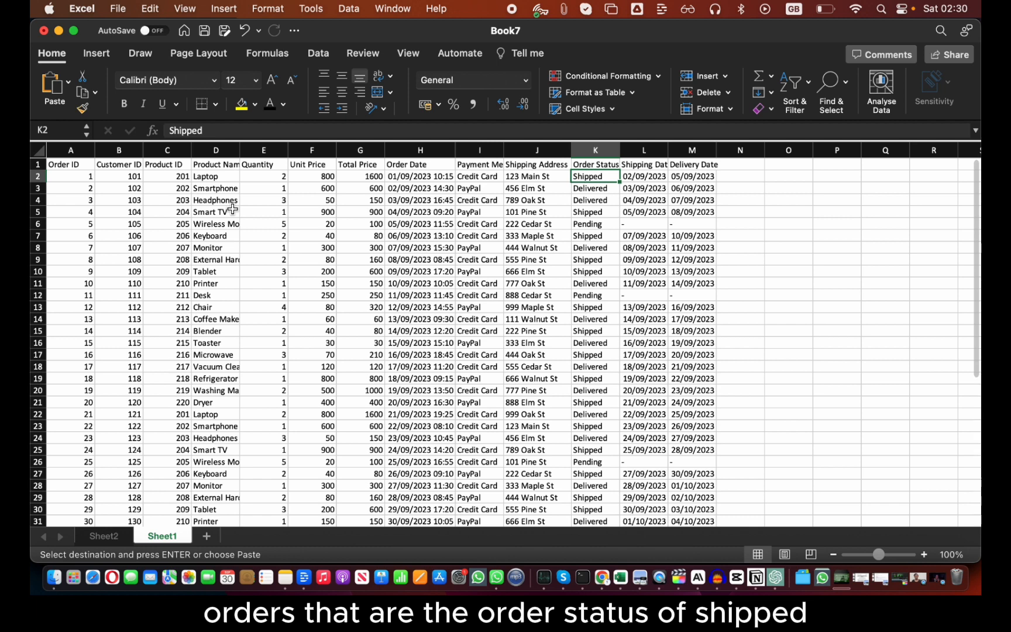
pyautogui.press('Down')
pyautogui.press('Down')
pyautogui.press('Down')
pyautogui.press('Down')
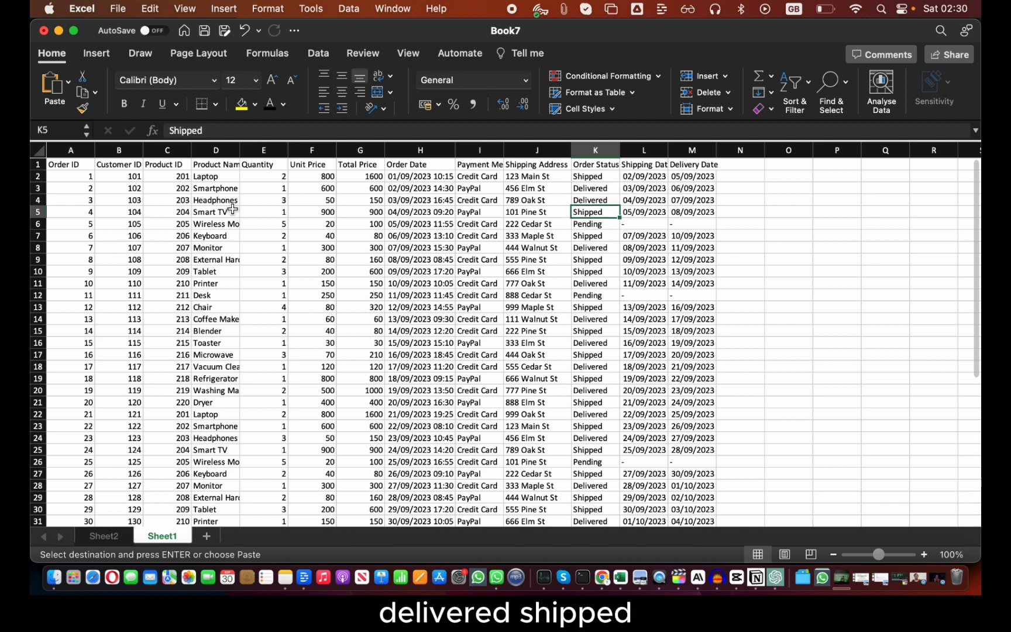
pyautogui.press('Down')
pyautogui.press('Down')
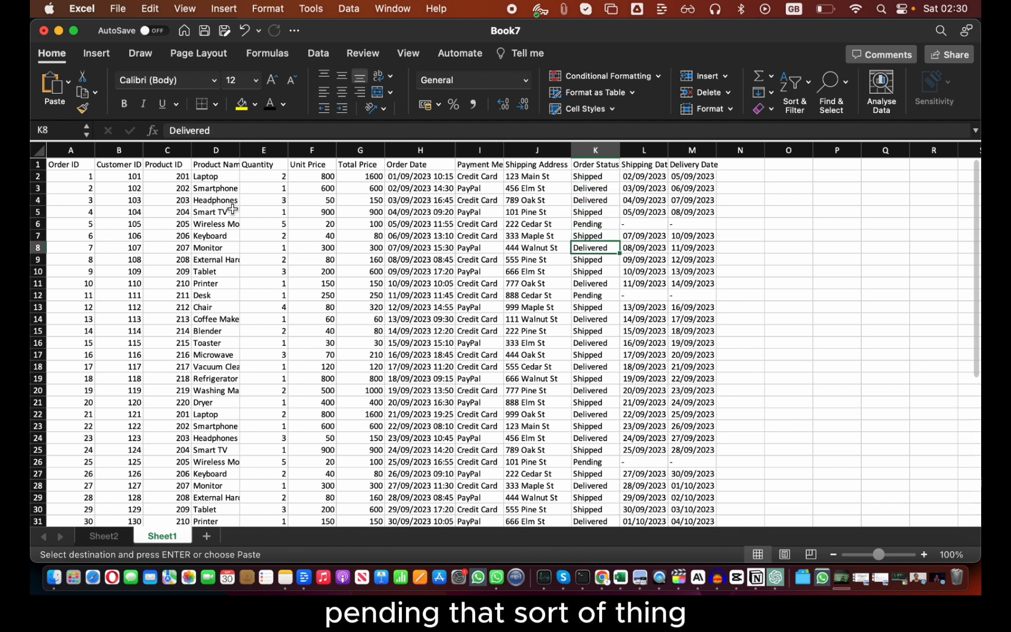
# Review the shipping address, order date, delivery date, product, price and payment columns on Sheet1, and return to the pivot tables on Sheet2
pyautogui.click(538, 212)
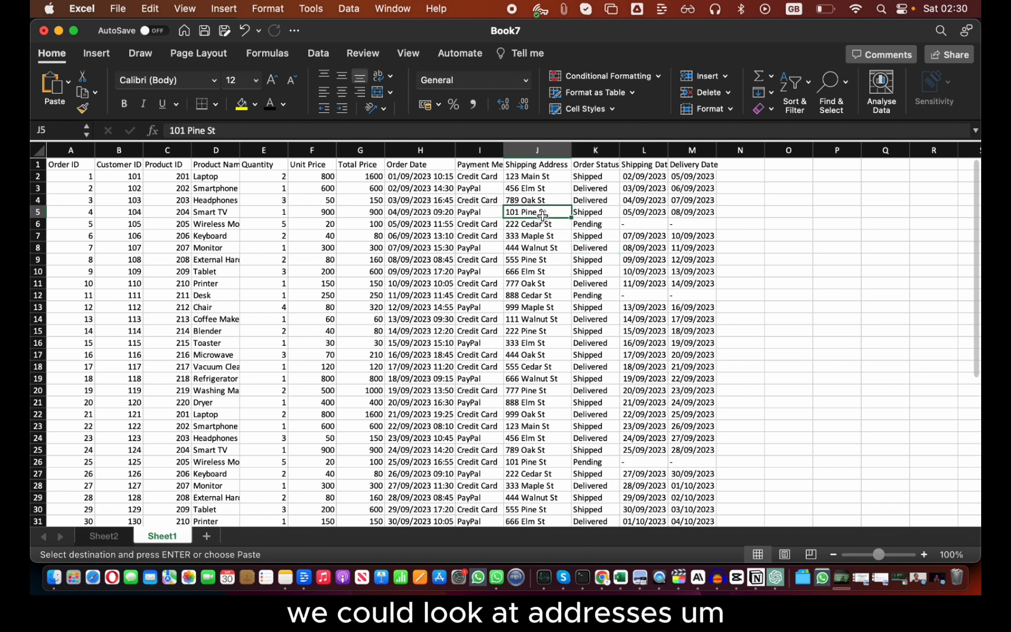
pyautogui.click(424, 223)
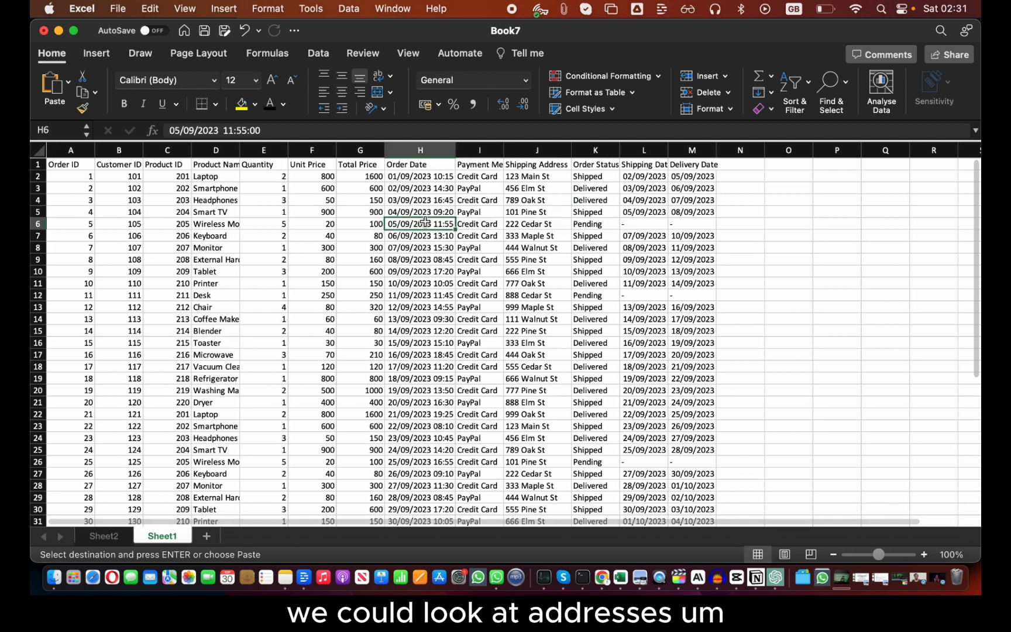
pyautogui.click(436, 176)
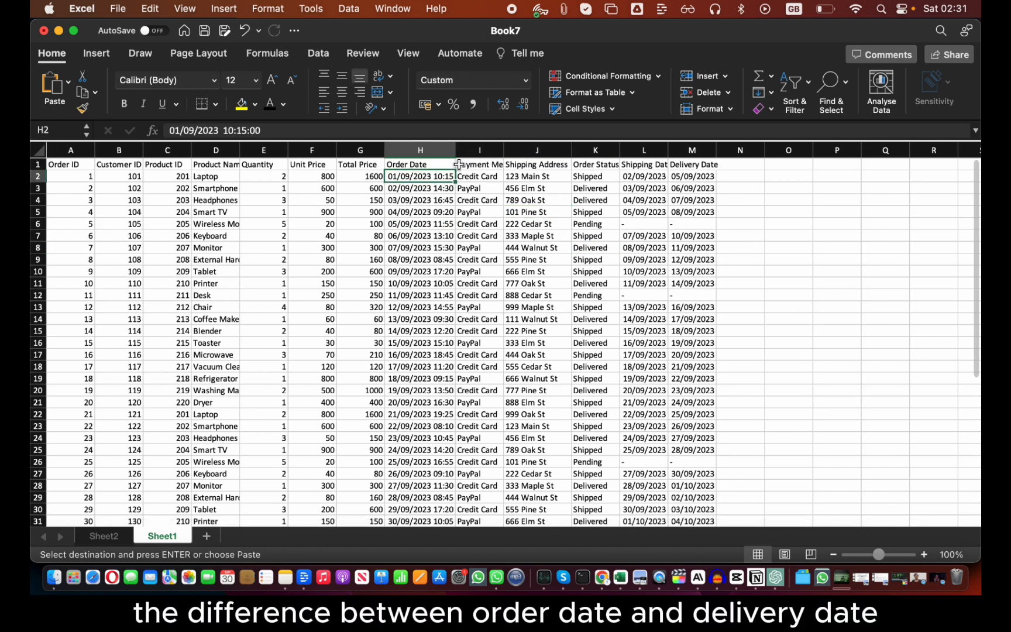
pyautogui.click(708, 180)
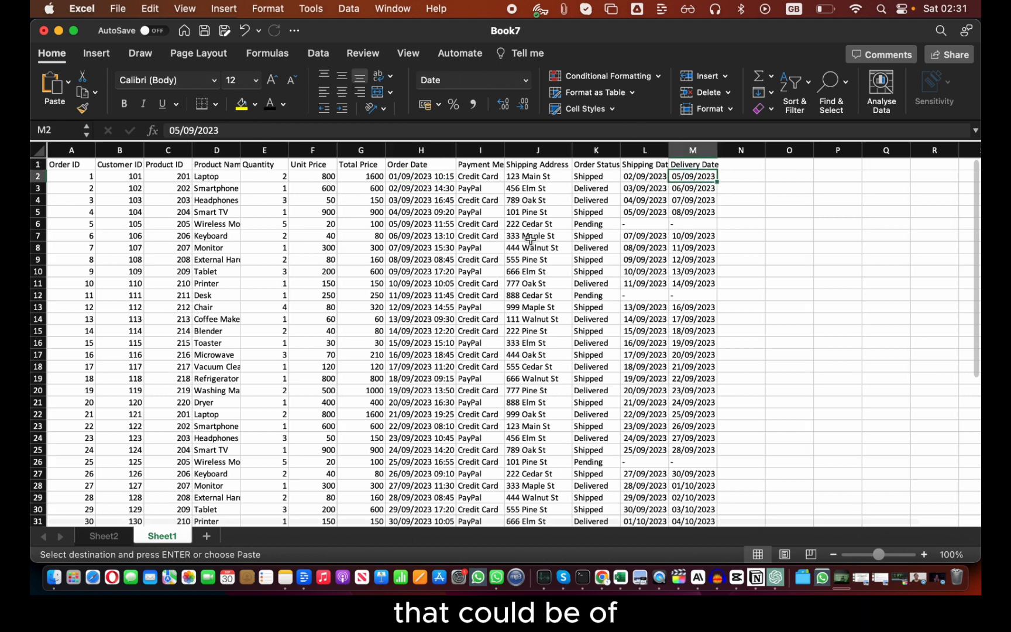
pyautogui.click(185, 177)
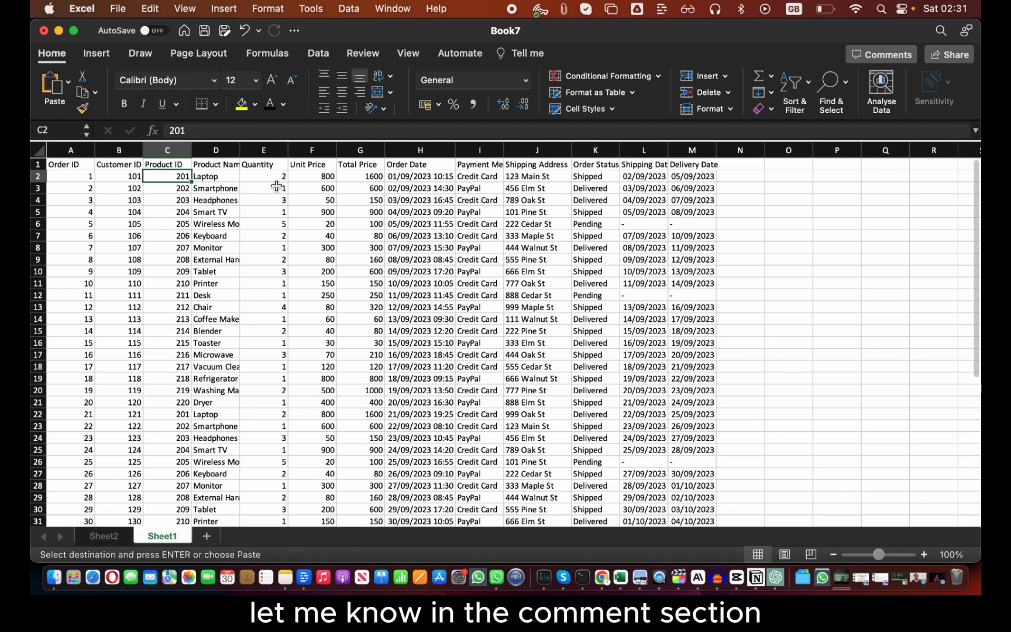
pyautogui.click(307, 181)
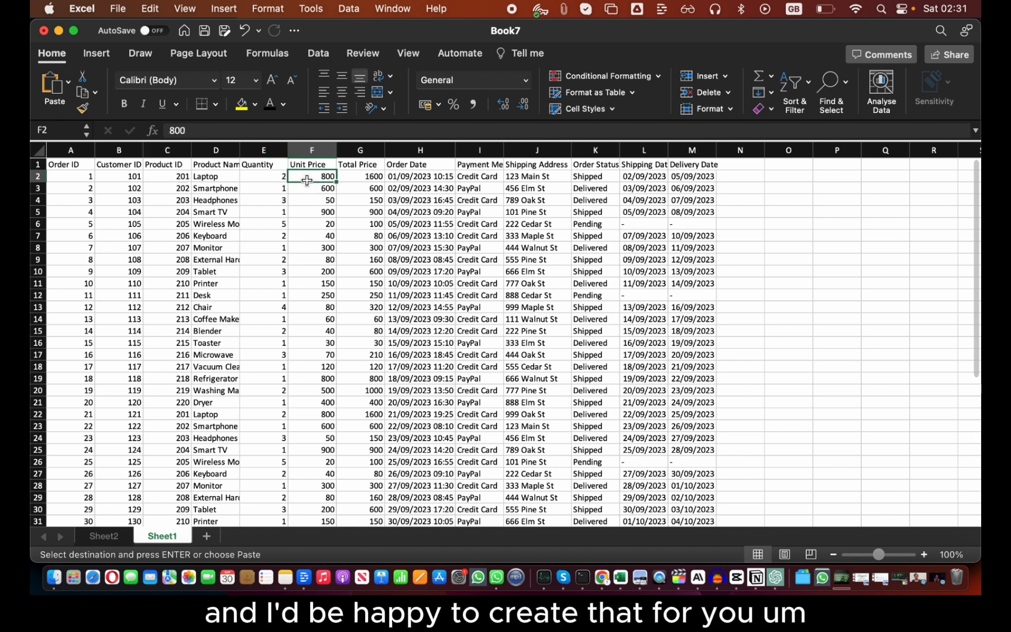
pyautogui.click(288, 188)
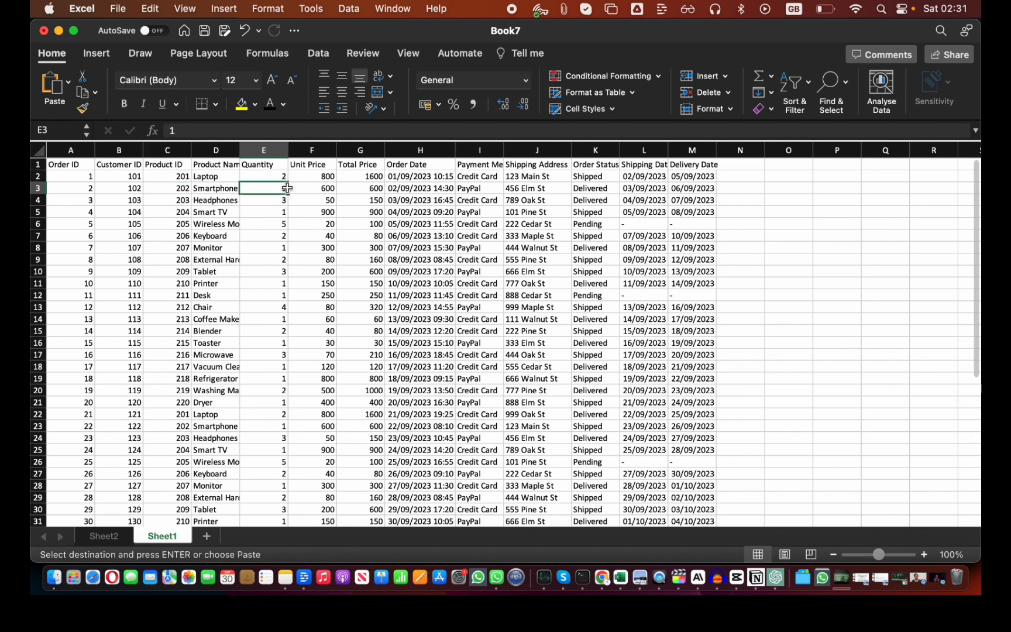
pyautogui.click(424, 221)
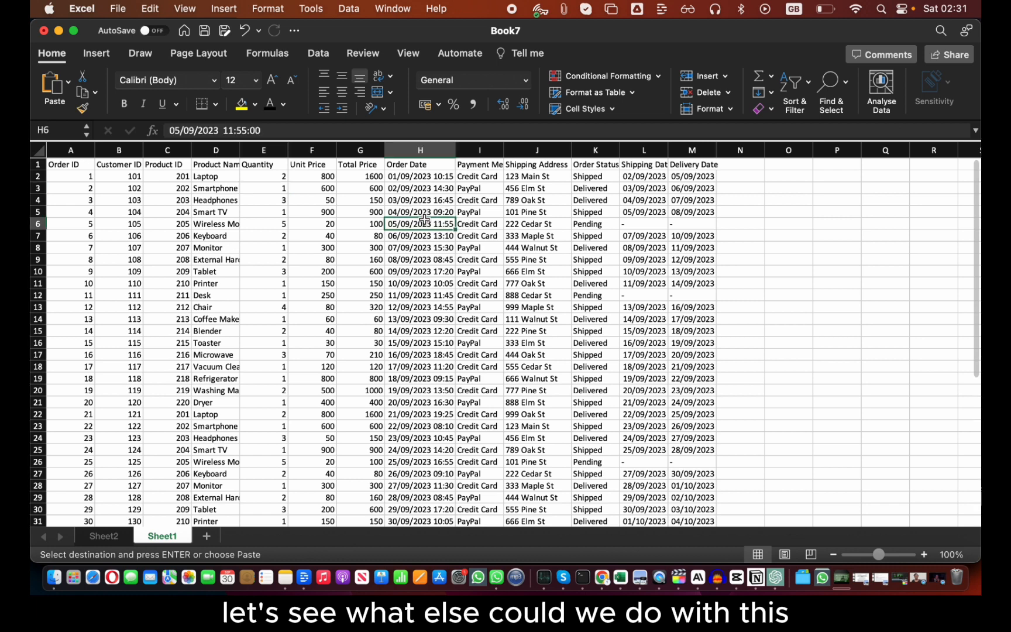
pyautogui.click(366, 284)
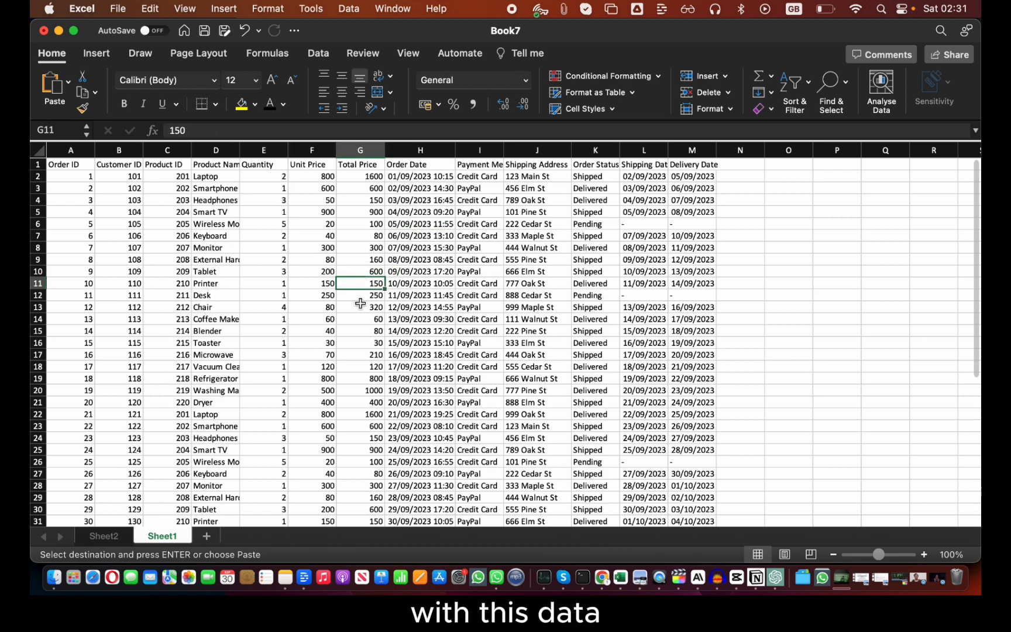
pyautogui.click(527, 381)
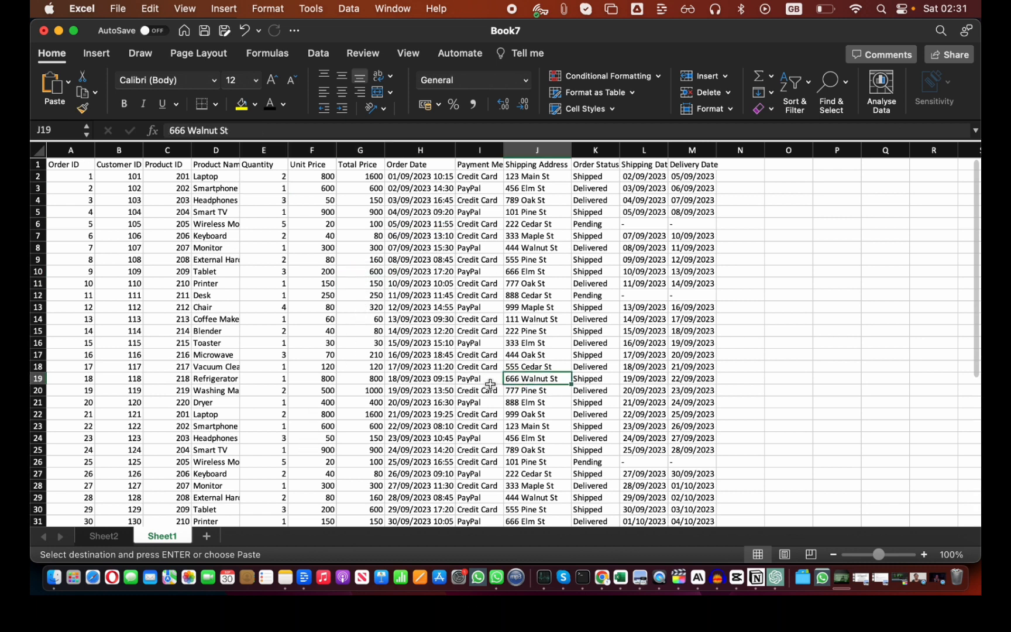
pyautogui.click(480, 381)
pyautogui.scroll(-9, 627, 299)
pyautogui.scroll(9, 628, 299)
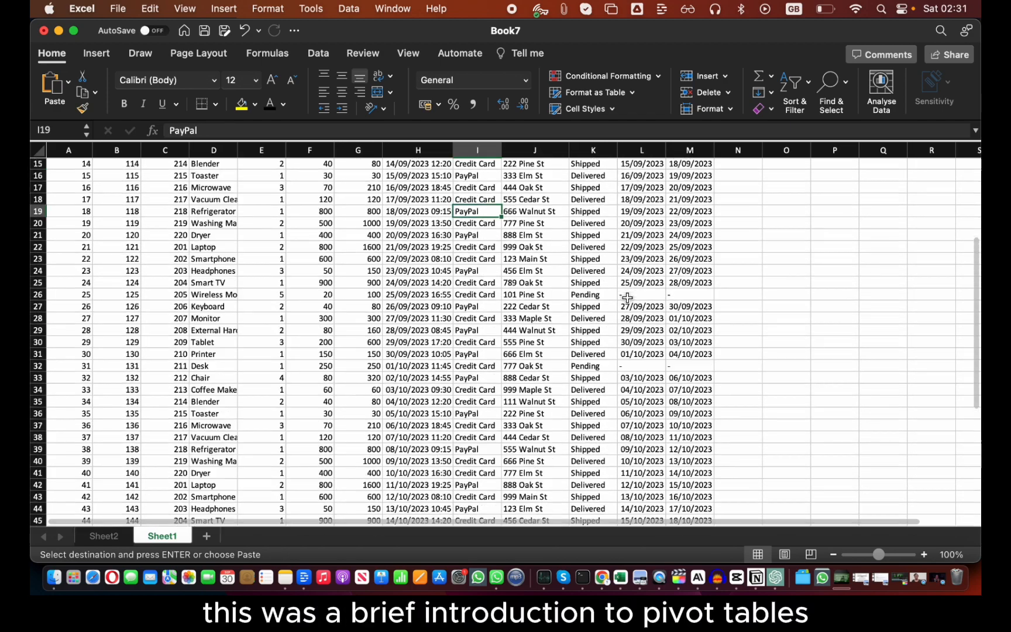
pyautogui.click(105, 536)
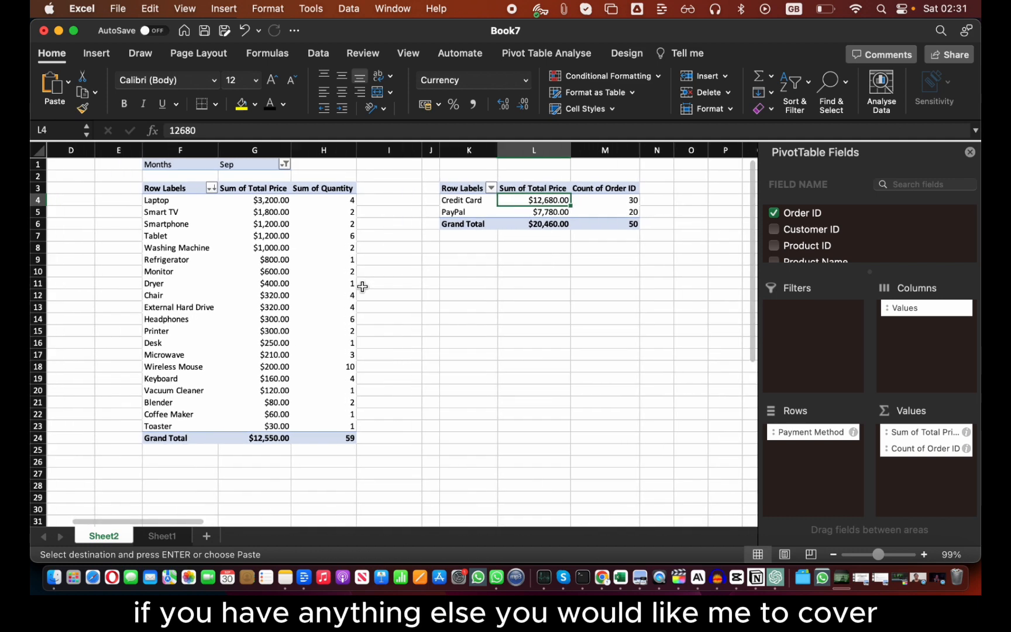
# Delete the empty columns C and D between the monthly sales and product pivot tables on Sheet2
pyautogui.hscroll(-5, 362, 286)
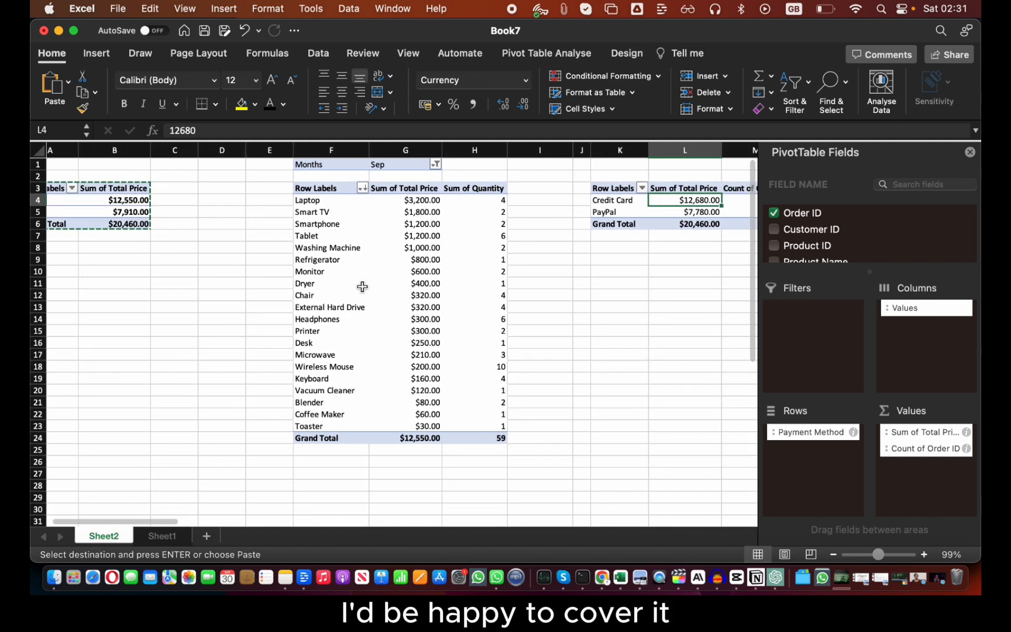
pyautogui.moveTo(187, 151); pyautogui.dragTo(215, 151)
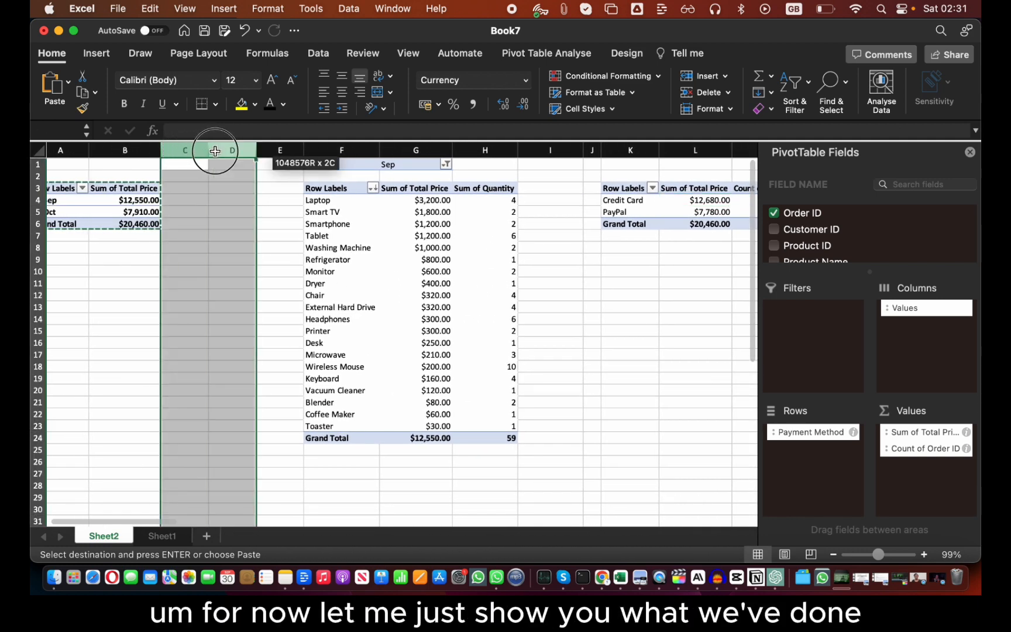
pyautogui.press('super+minus')
pyautogui.hscroll(-1, 517, 251)
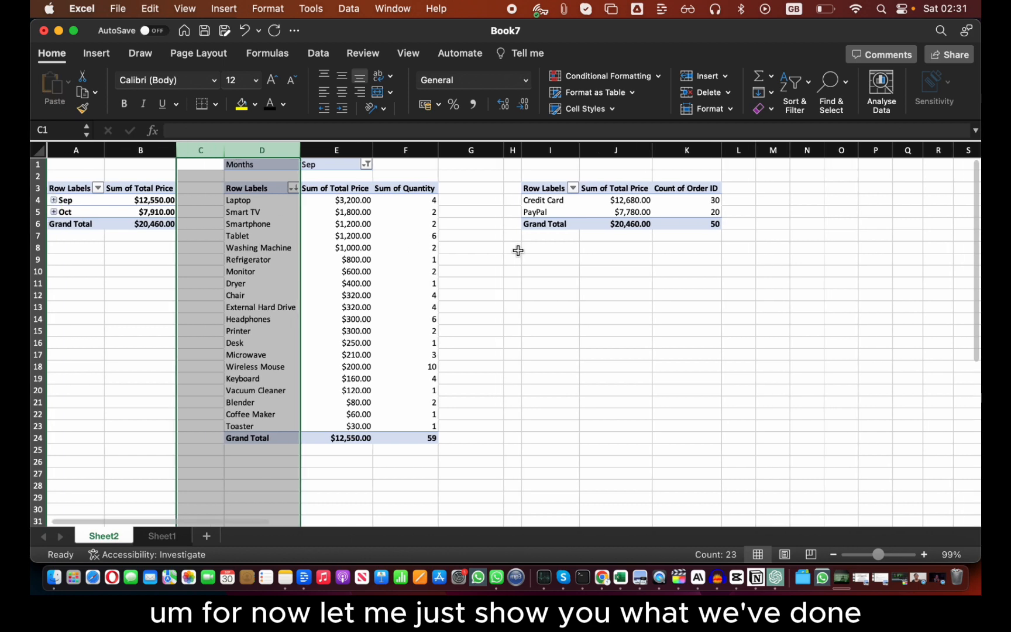
pyautogui.click(143, 260)
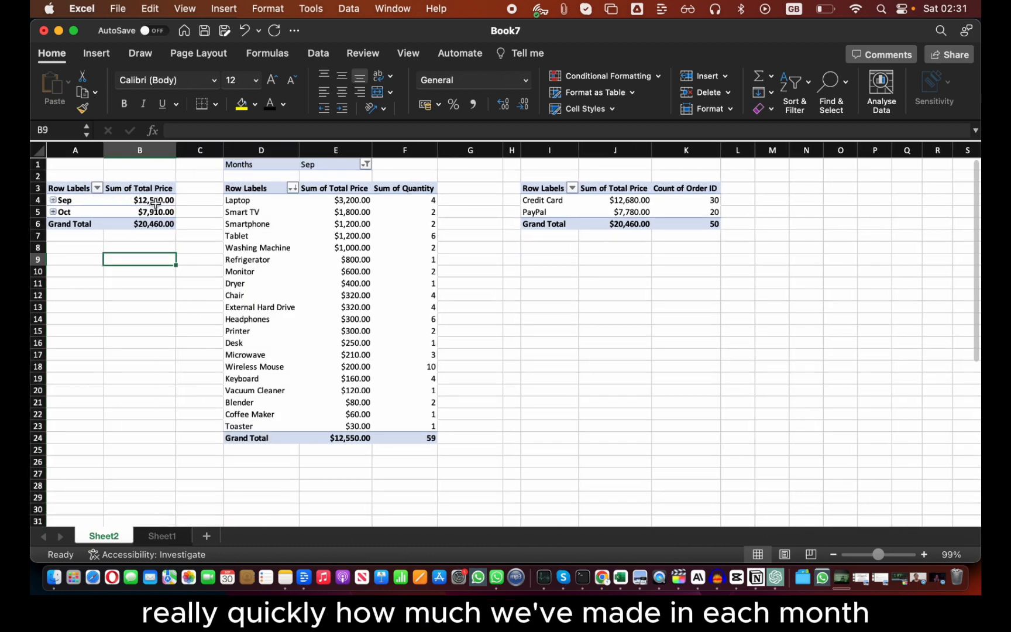
# Review the September, October and grand total sales in the monthly pivot table, and check the product pivot table's sort settings
pyautogui.click(156, 200)
pyautogui.click(151, 211)
pyautogui.click(150, 224)
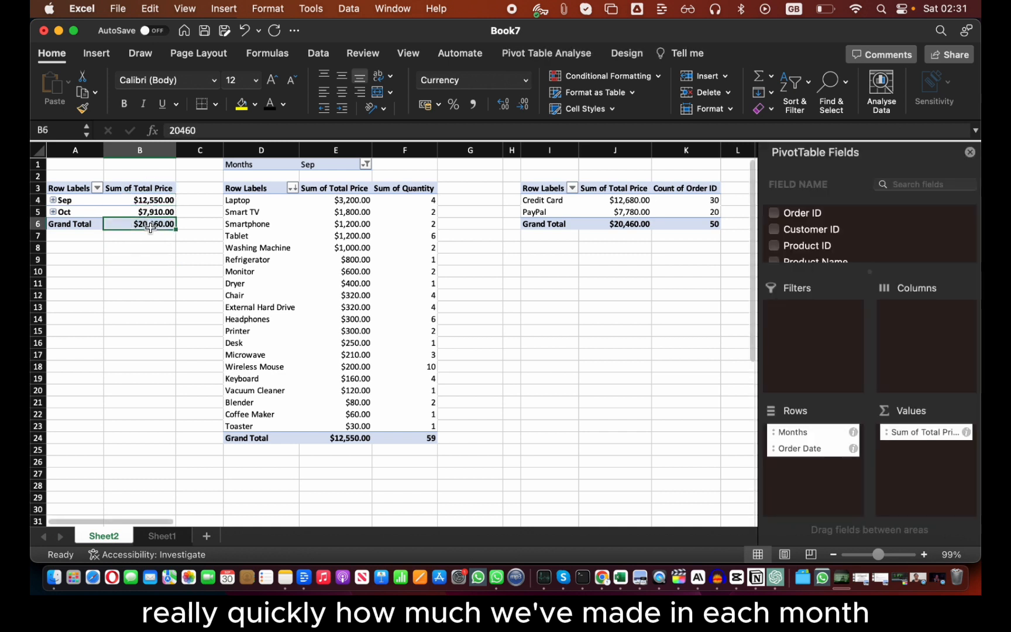
pyautogui.click(250, 248)
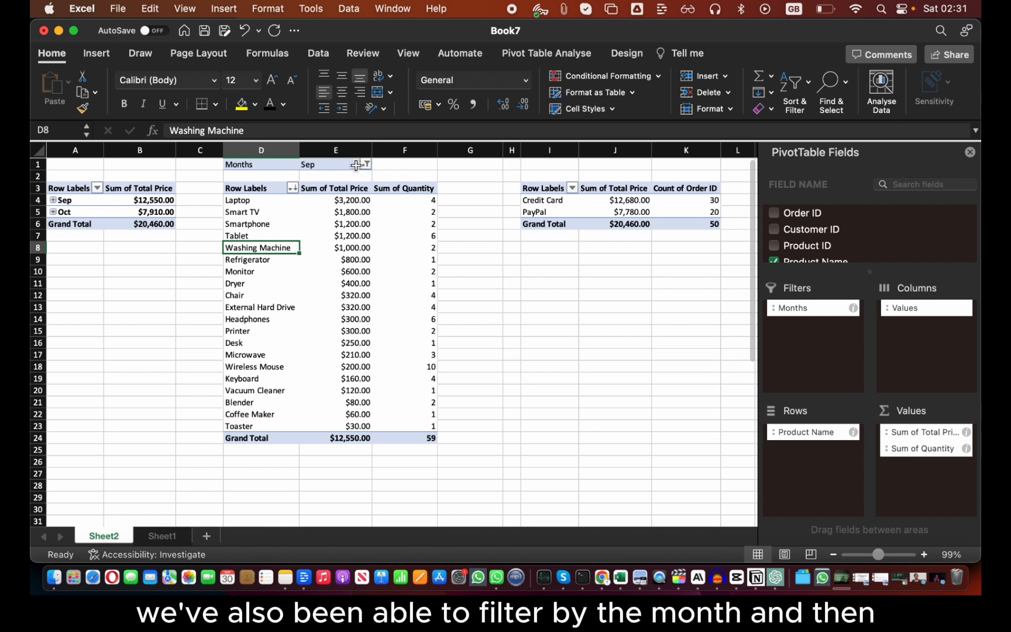
pyautogui.click(266, 201)
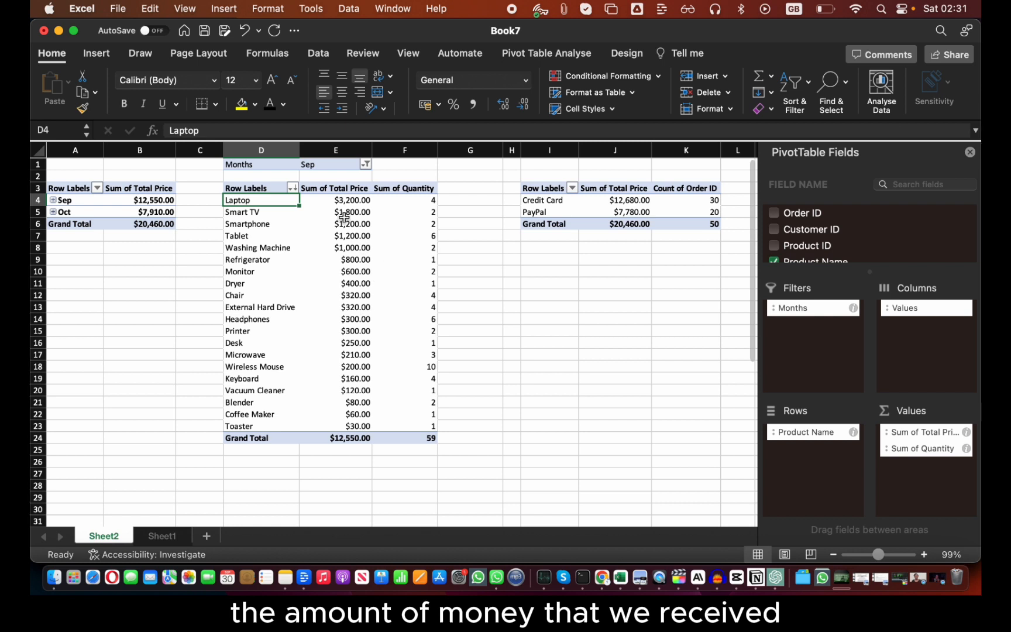
pyautogui.click(291, 189)
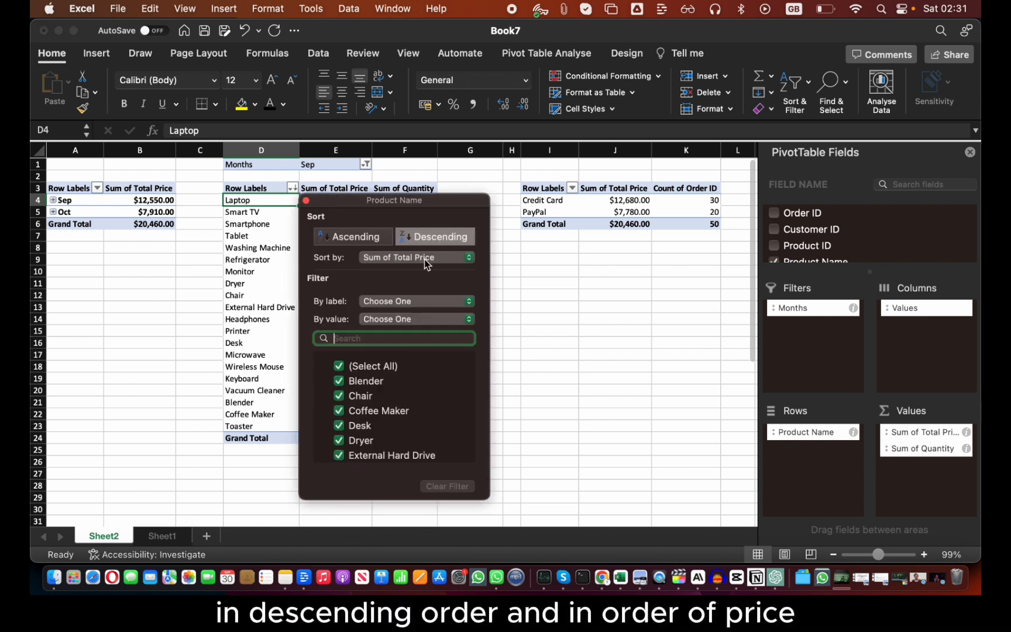
pyautogui.click(239, 260)
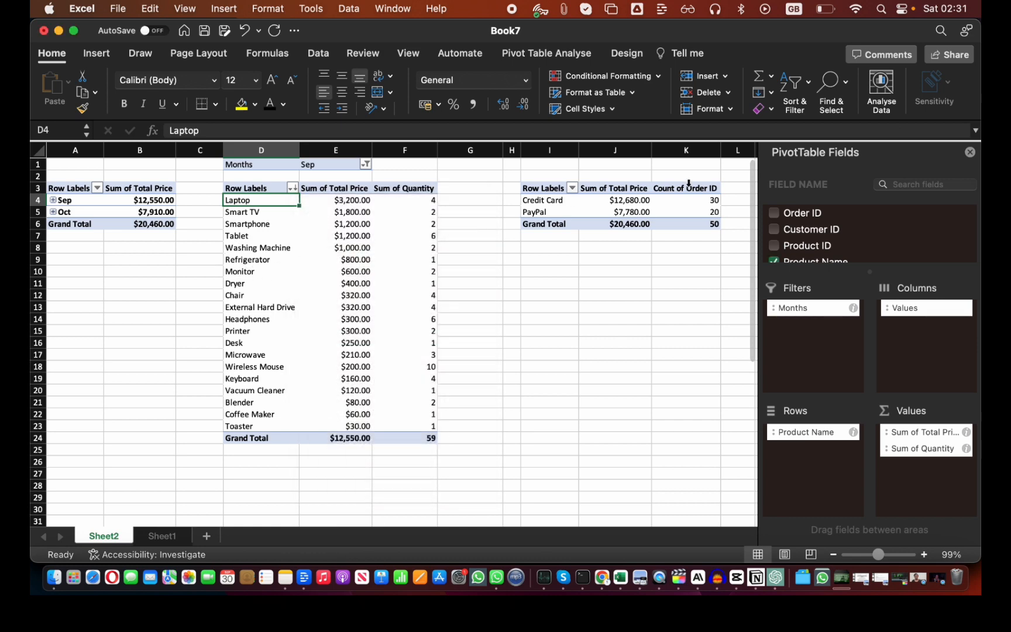
# Compare the Credit Card and PayPal sales and the Credit Card order count, and look over the product pivot table again
pyautogui.click(621, 209)
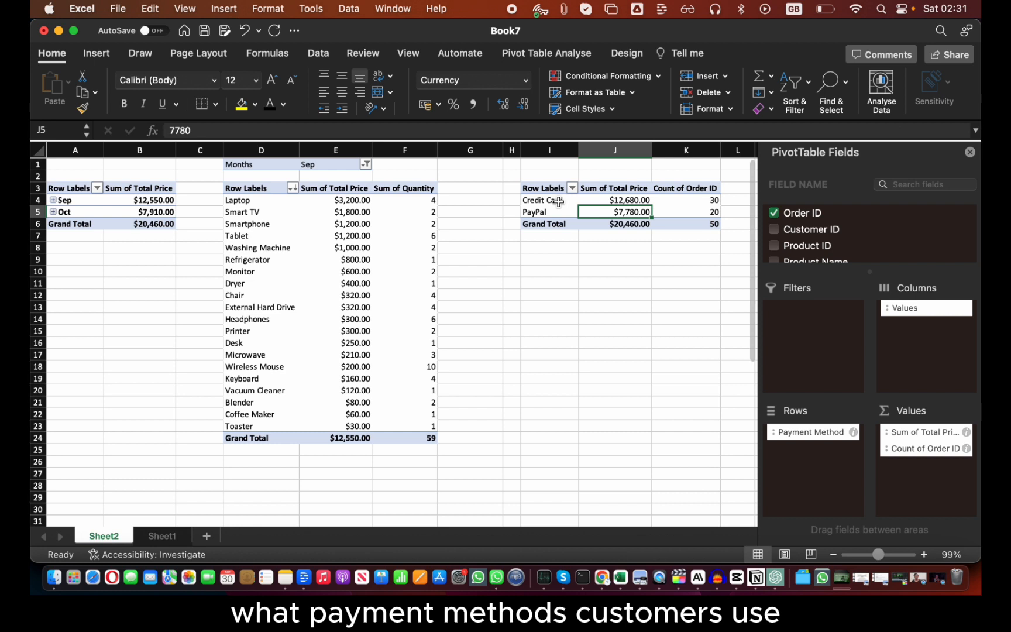
pyautogui.click(639, 201)
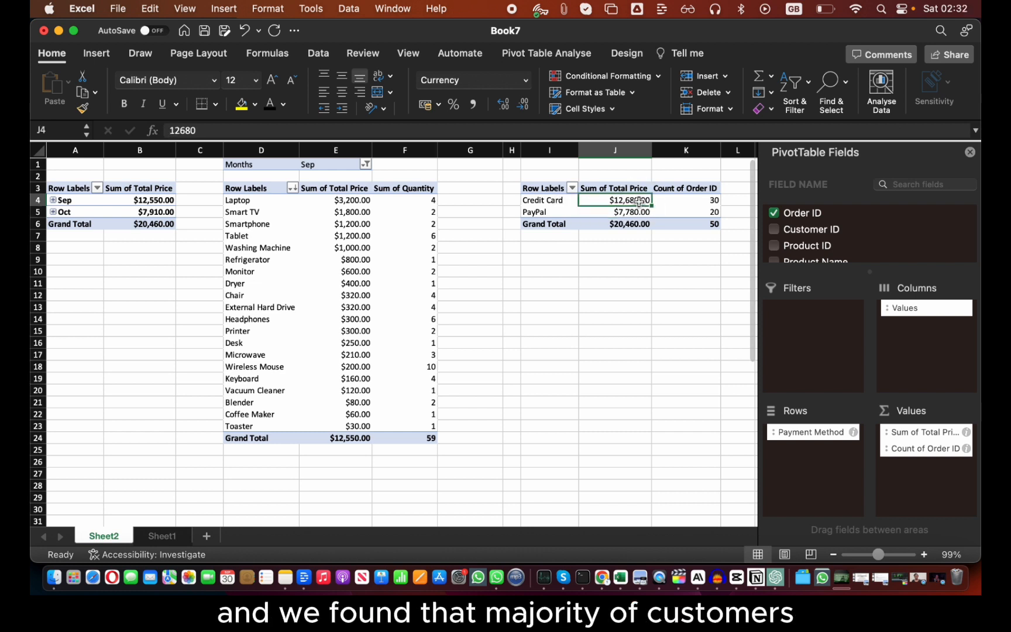
pyautogui.click(682, 205)
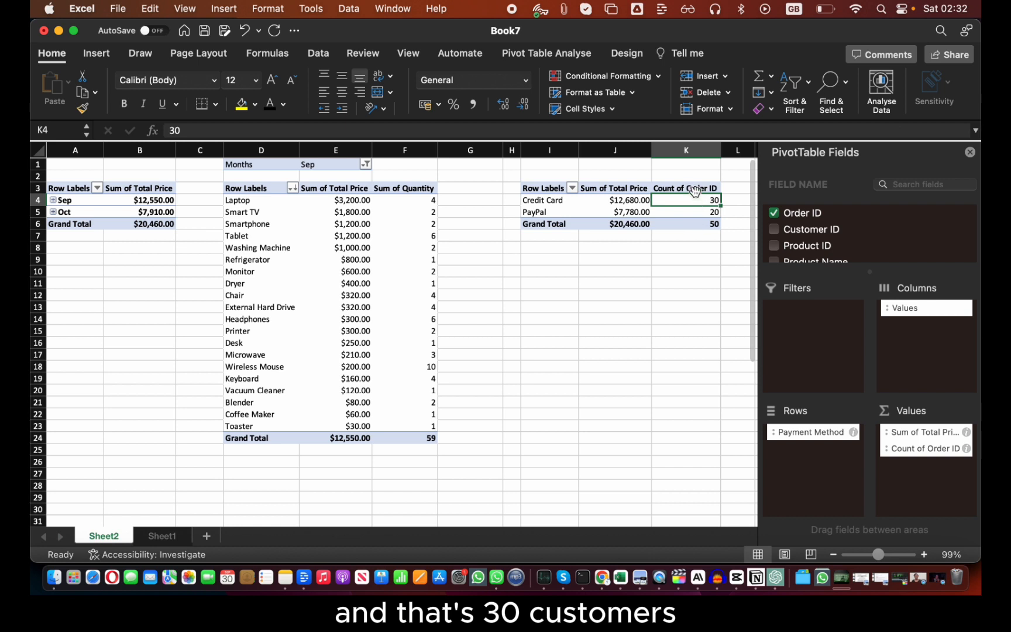
pyautogui.click(609, 200)
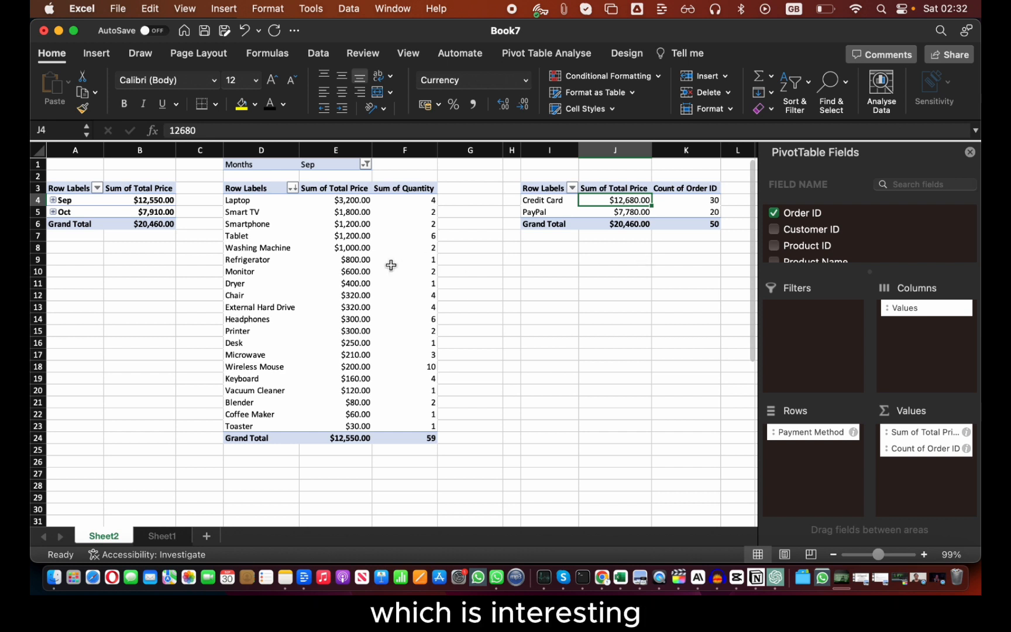
pyautogui.click(287, 265)
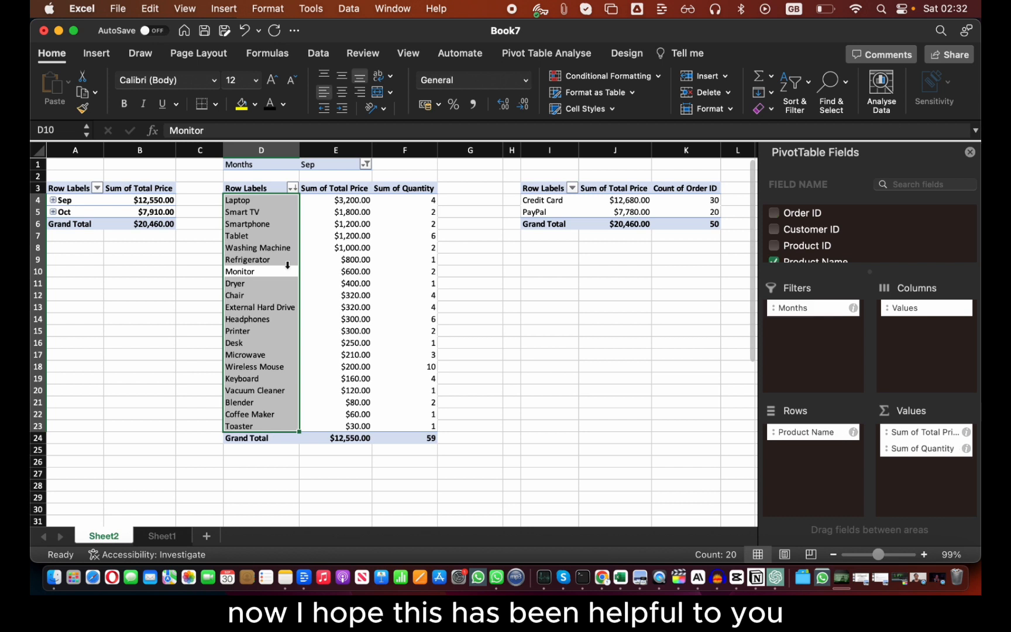
pyautogui.click(327, 235)
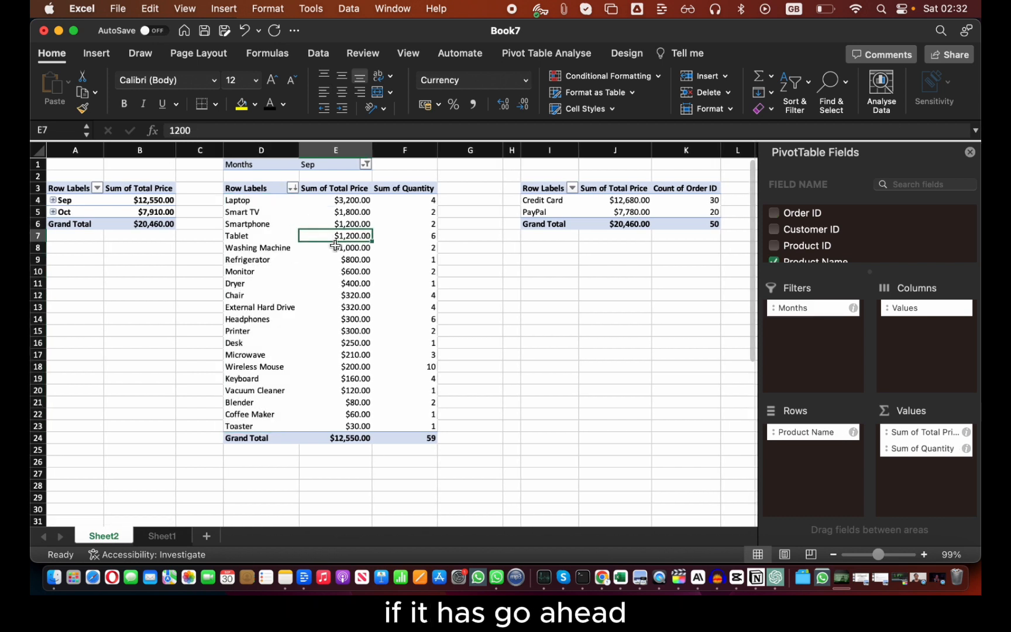